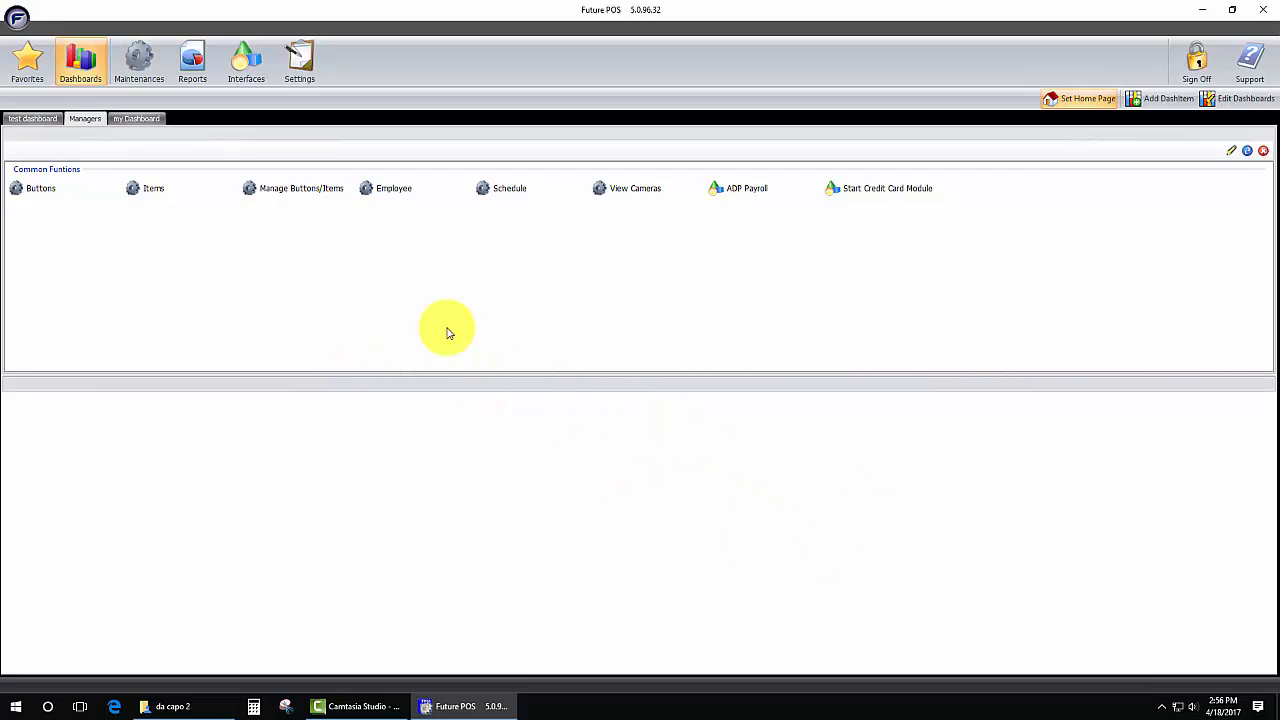
# Step: Open the Schedule maintenance, place its window clear of centre, and check the week and job code selections
pyautogui.click(30, 118)
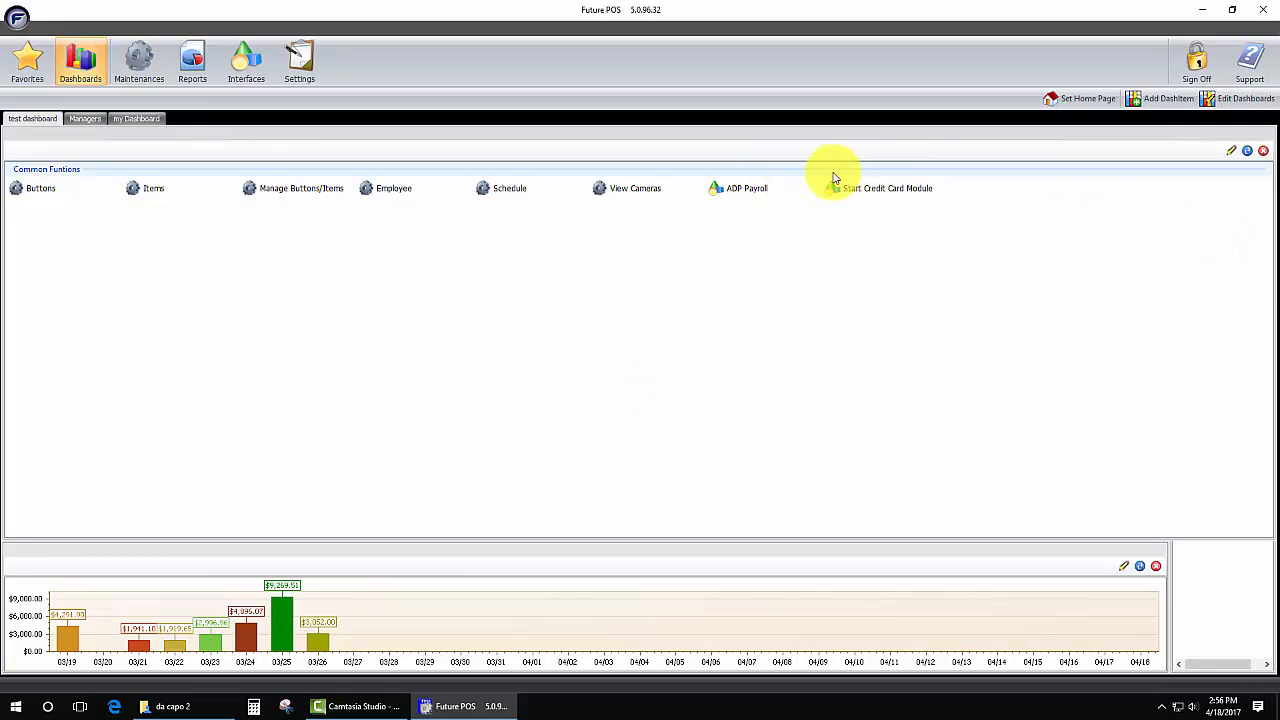
pyautogui.click(507, 192)
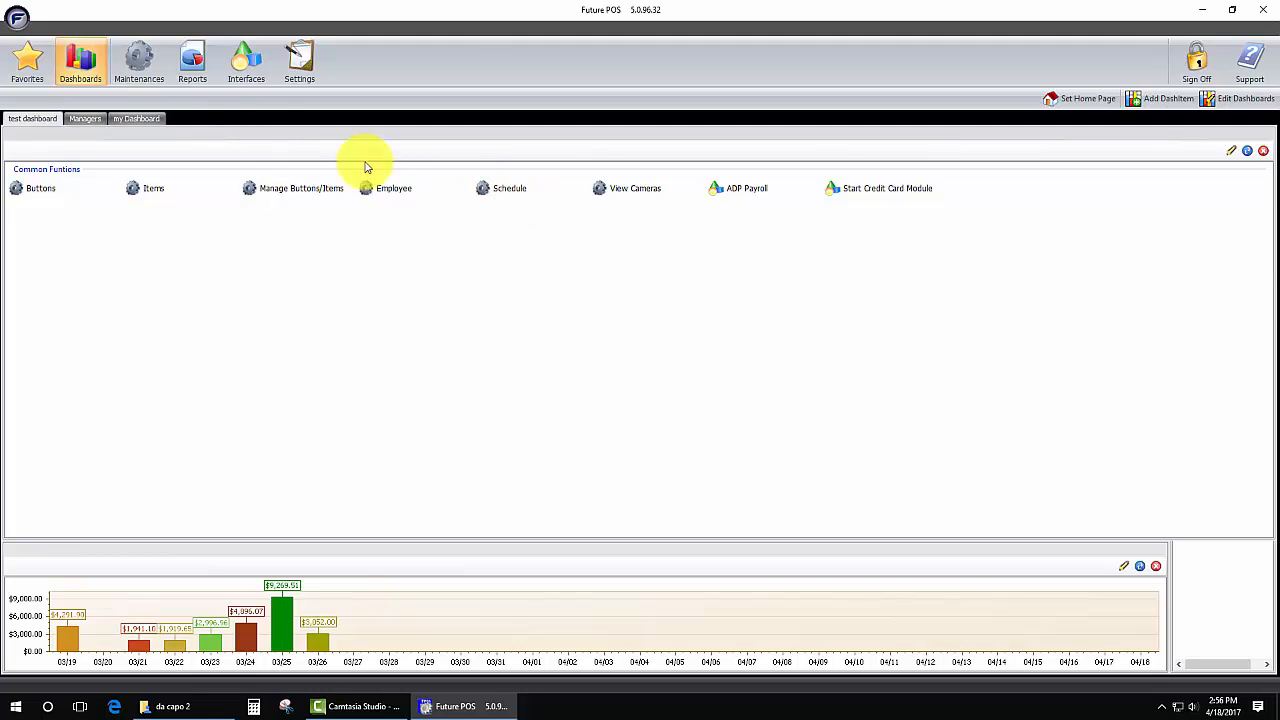
pyautogui.click(131, 70)
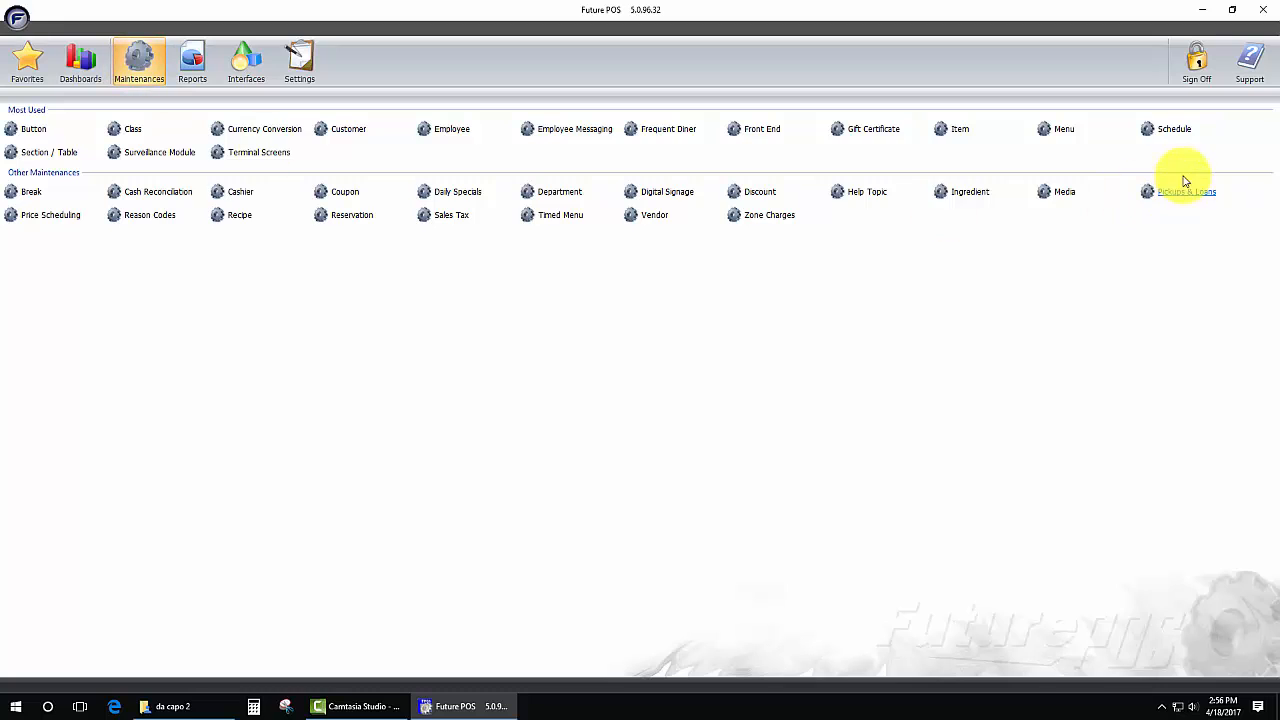
pyautogui.click(1178, 128)
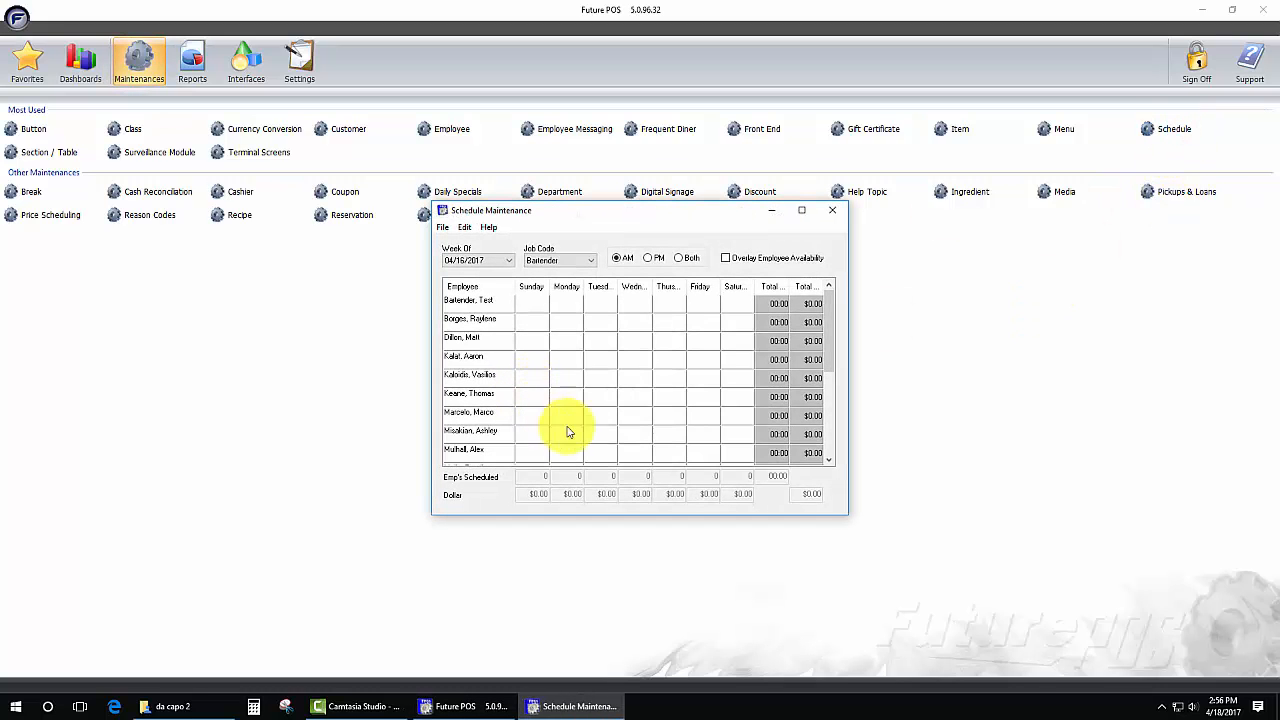
pyautogui.moveTo(652, 211); pyautogui.dragTo(434, 262)
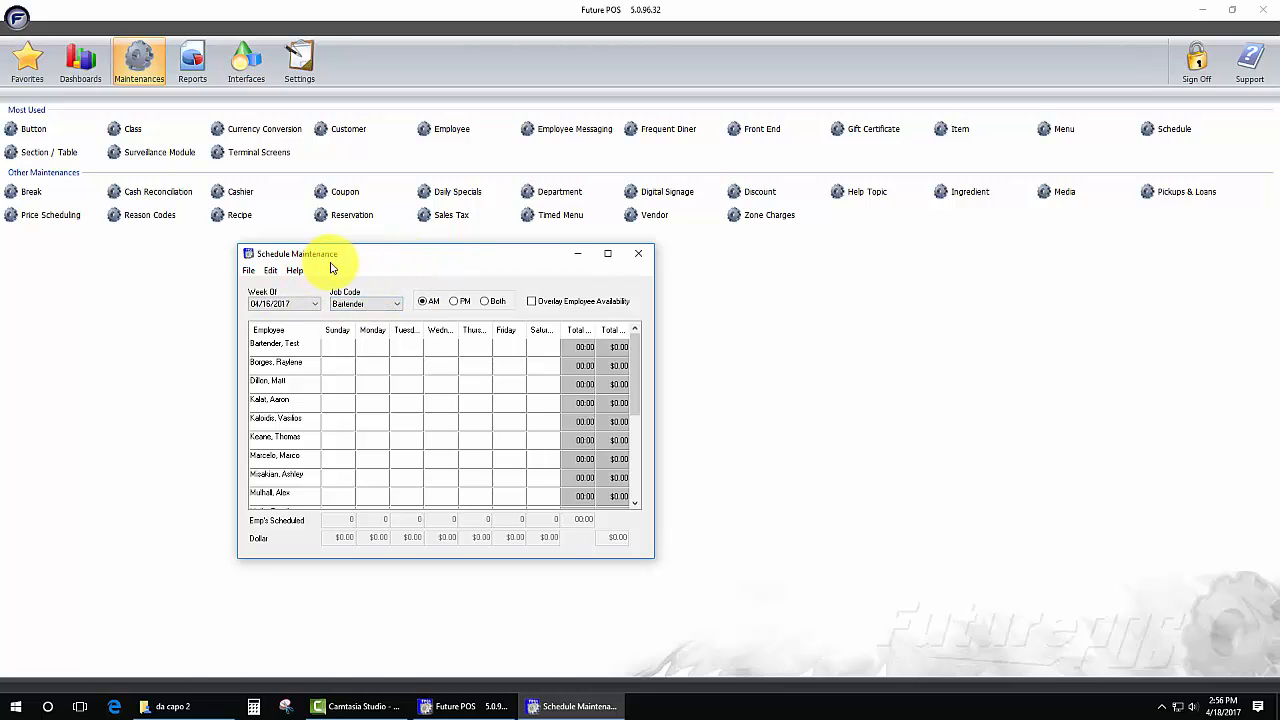
pyautogui.click(311, 305)
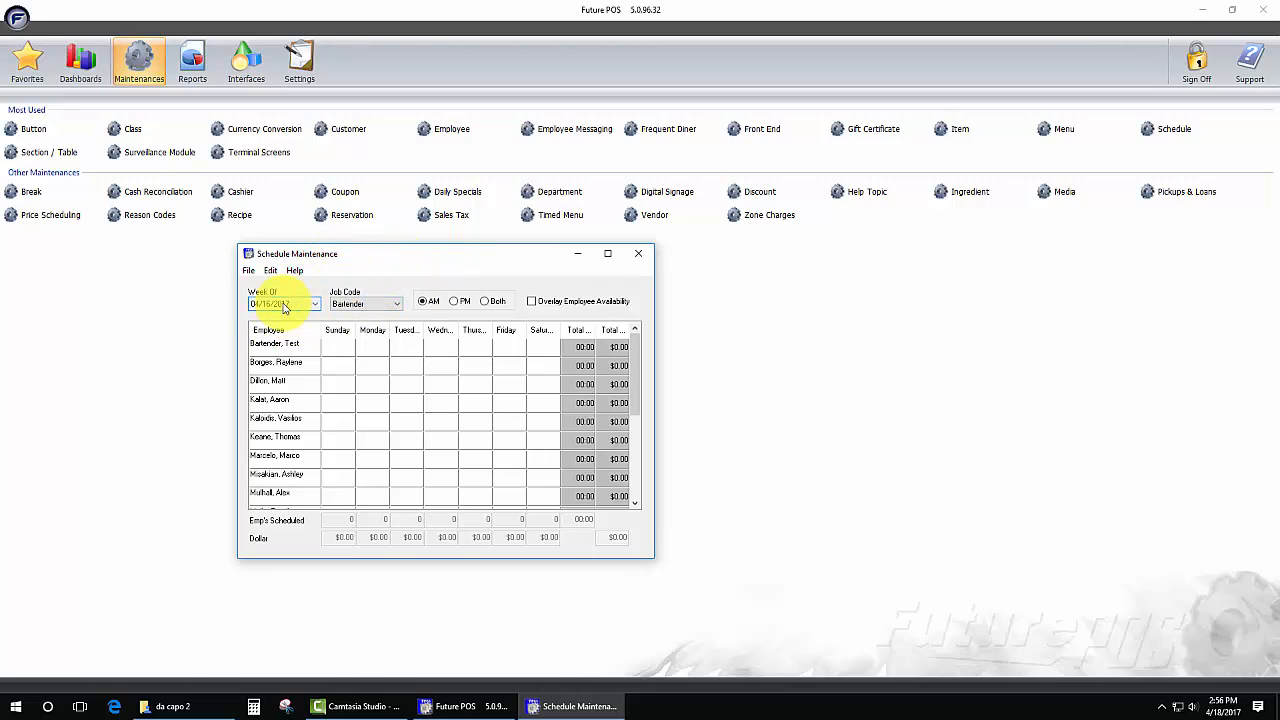
pyautogui.click(357, 306)
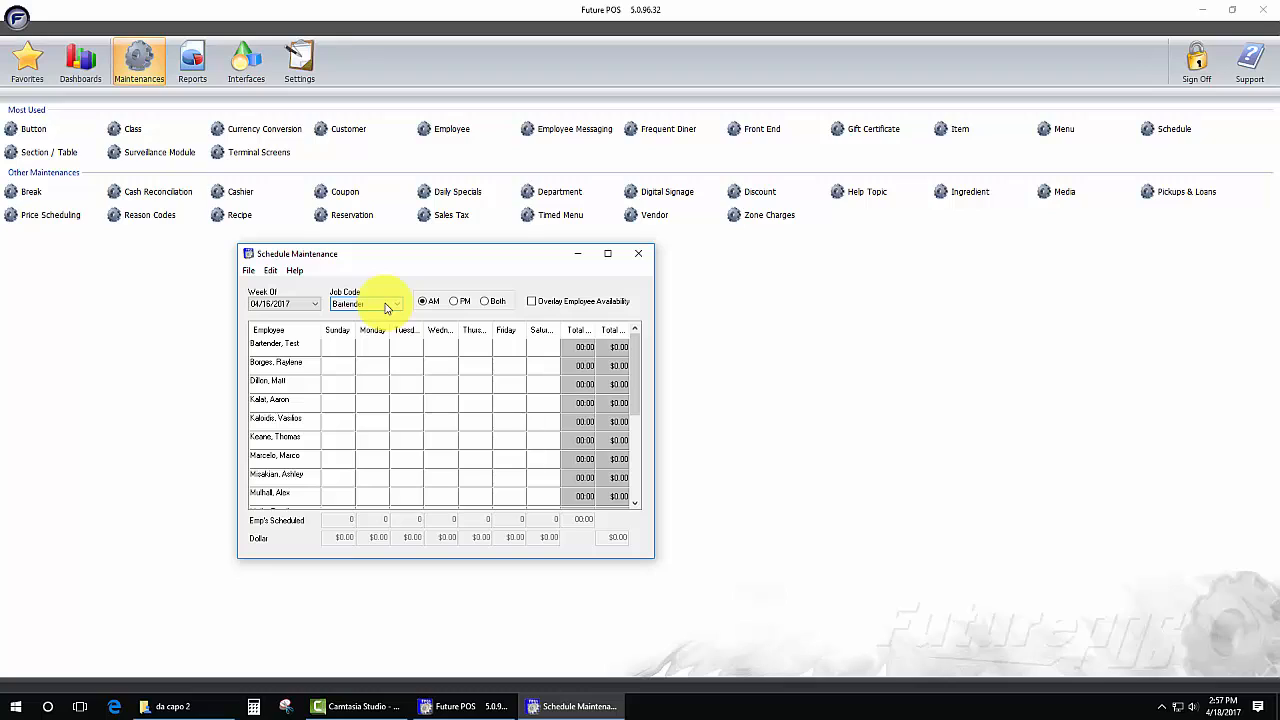
# Step: Open the shift editor for the Bartender job code and start a new shift described as MID BARTENDER
pyautogui.click(270, 274)
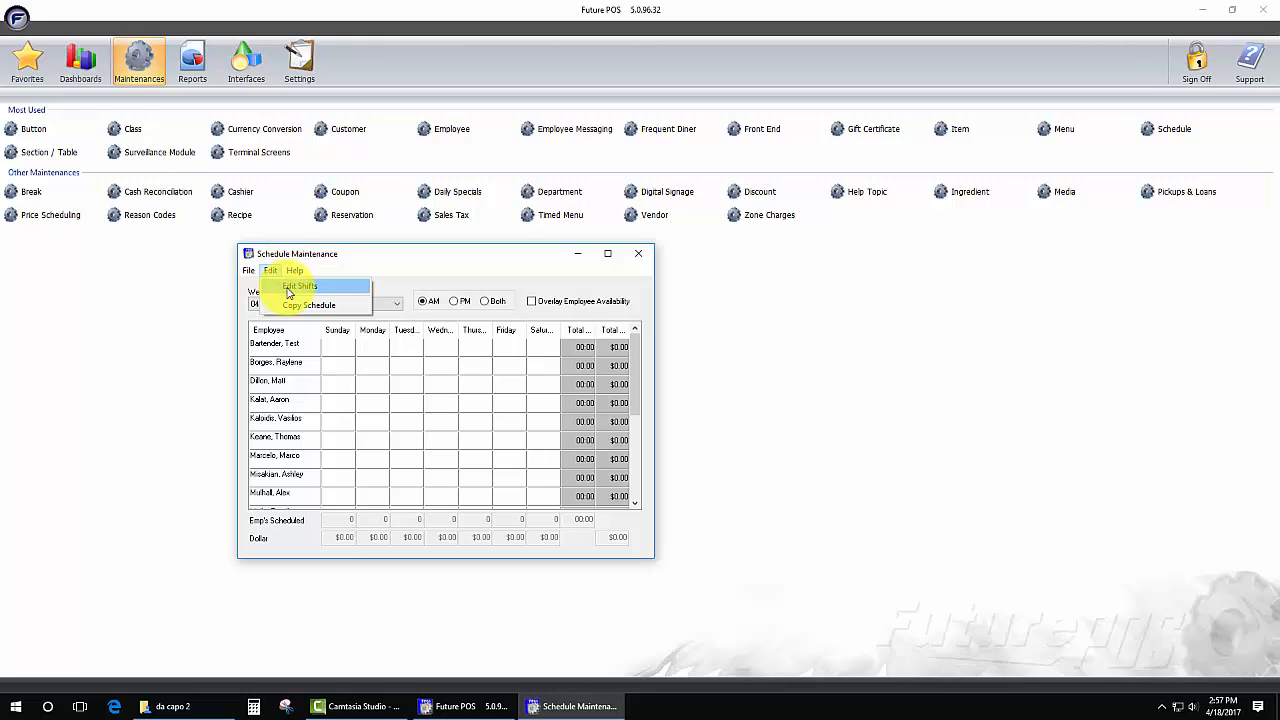
pyautogui.click(289, 290)
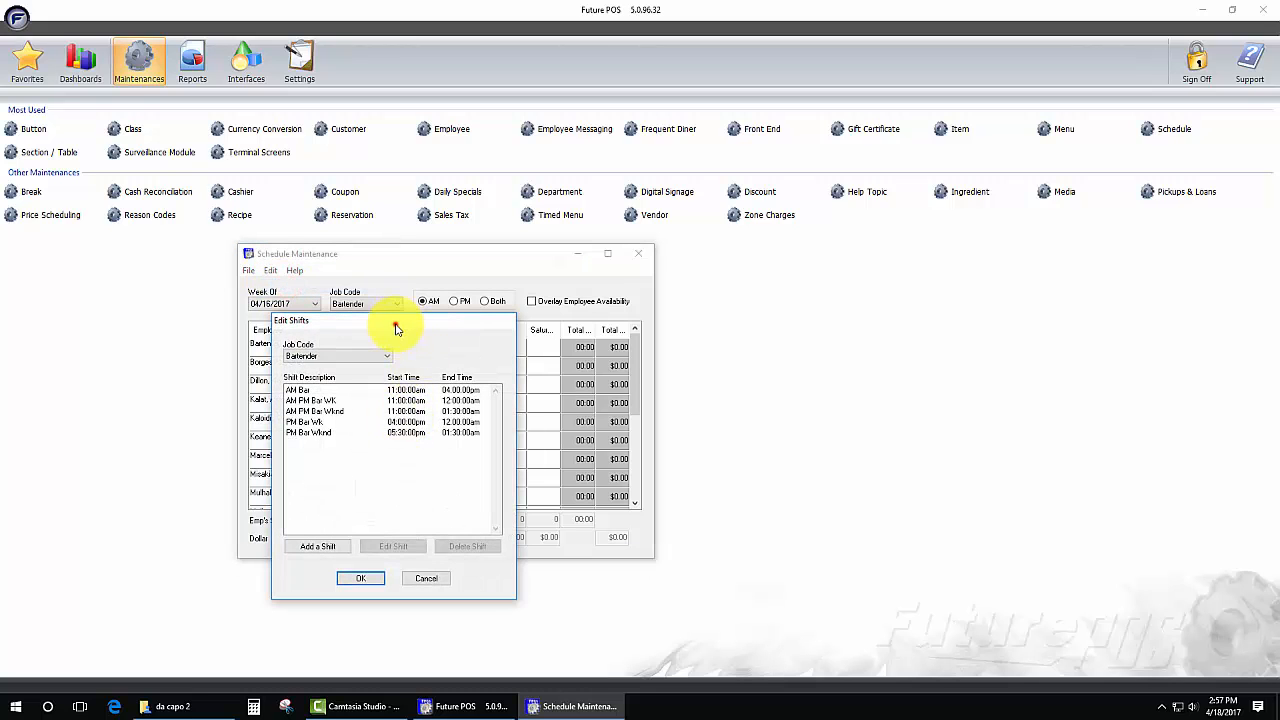
pyautogui.moveTo(396, 328); pyautogui.dragTo(797, 276)
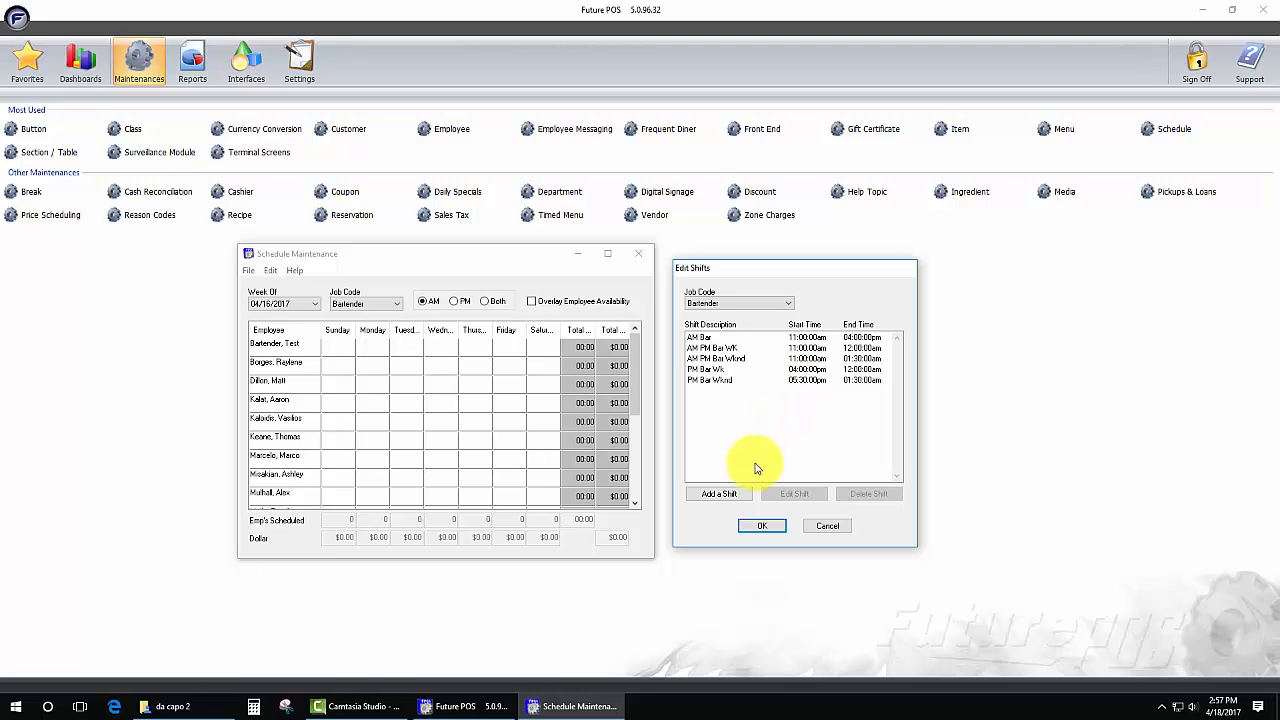
pyautogui.click(721, 494)
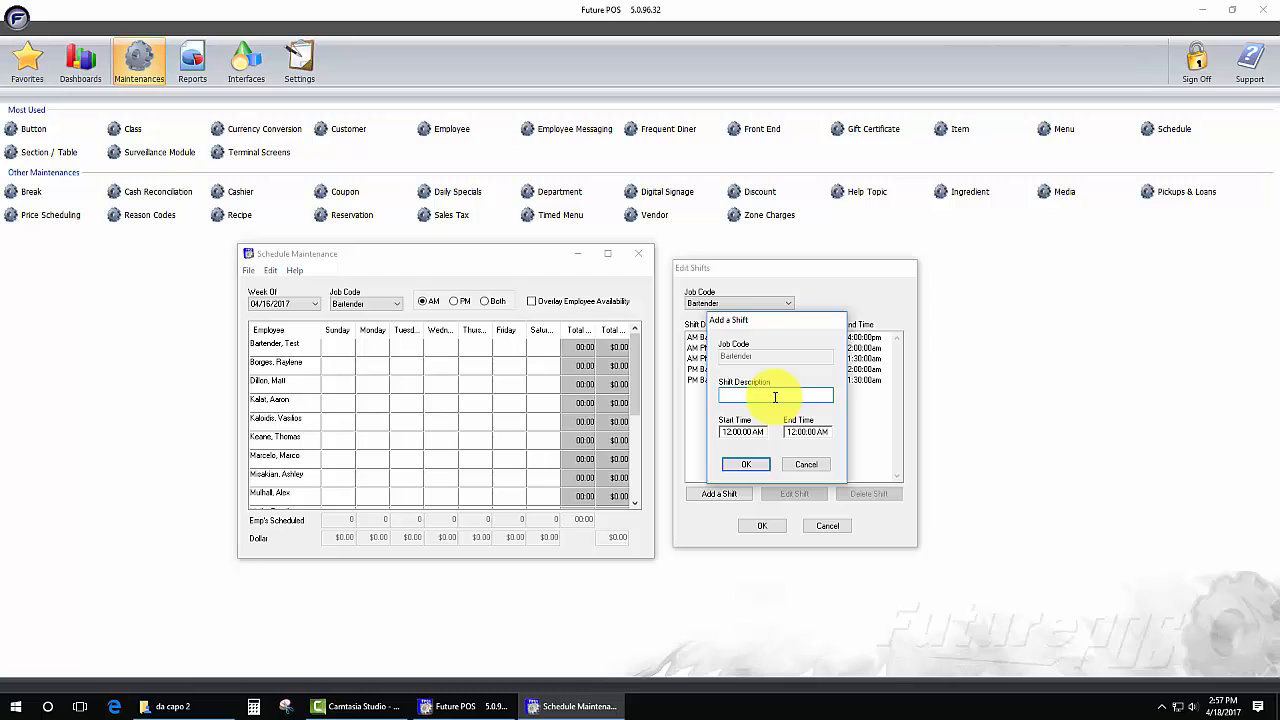
pyautogui.write('MID BARTENDER')
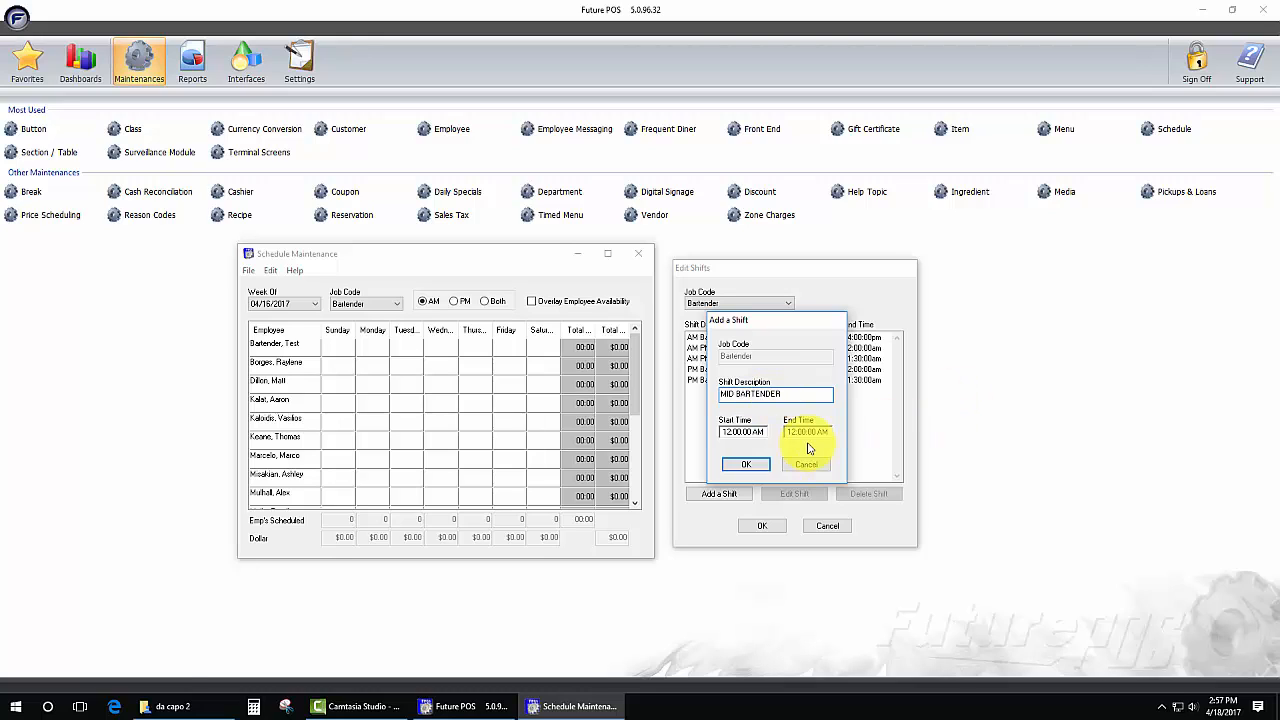
# Step: Set the MID BARTENDER shift to run from 11:00 AM to 08:00 PM, add it, and leave the shift editor
pyautogui.click(731, 433)
pyautogui.doubleClick(730, 434)
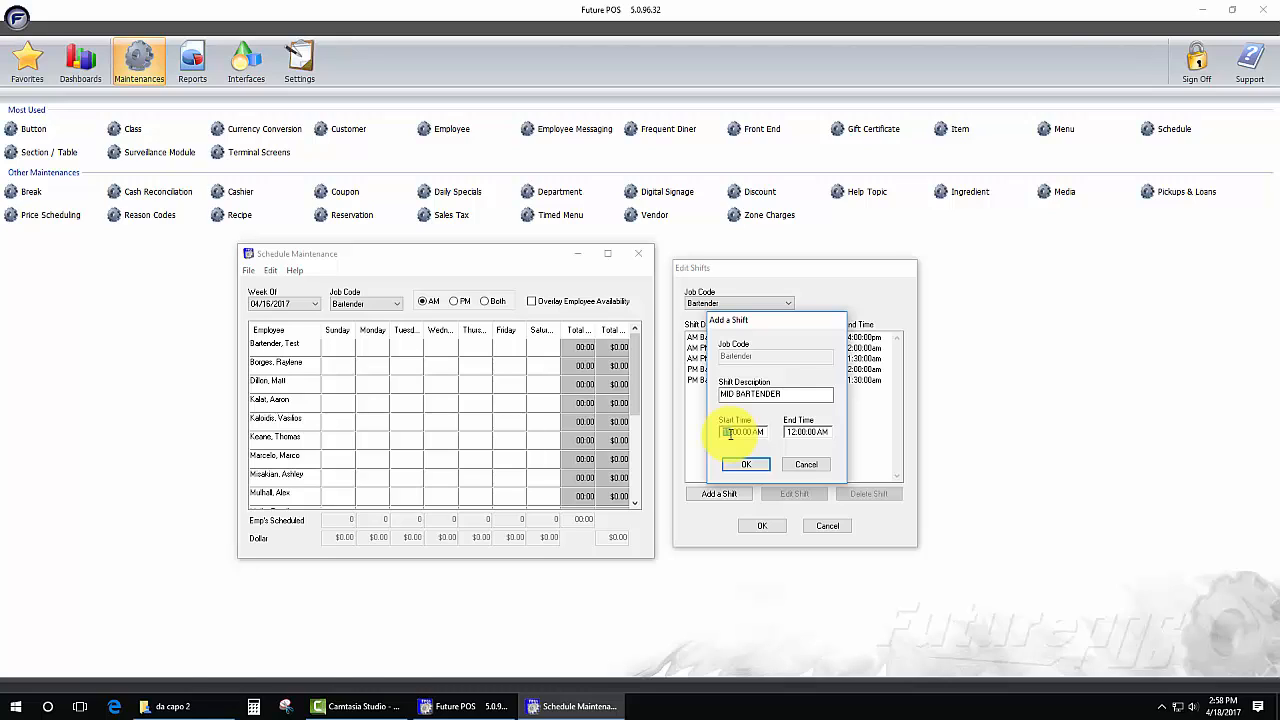
pyautogui.write('11')
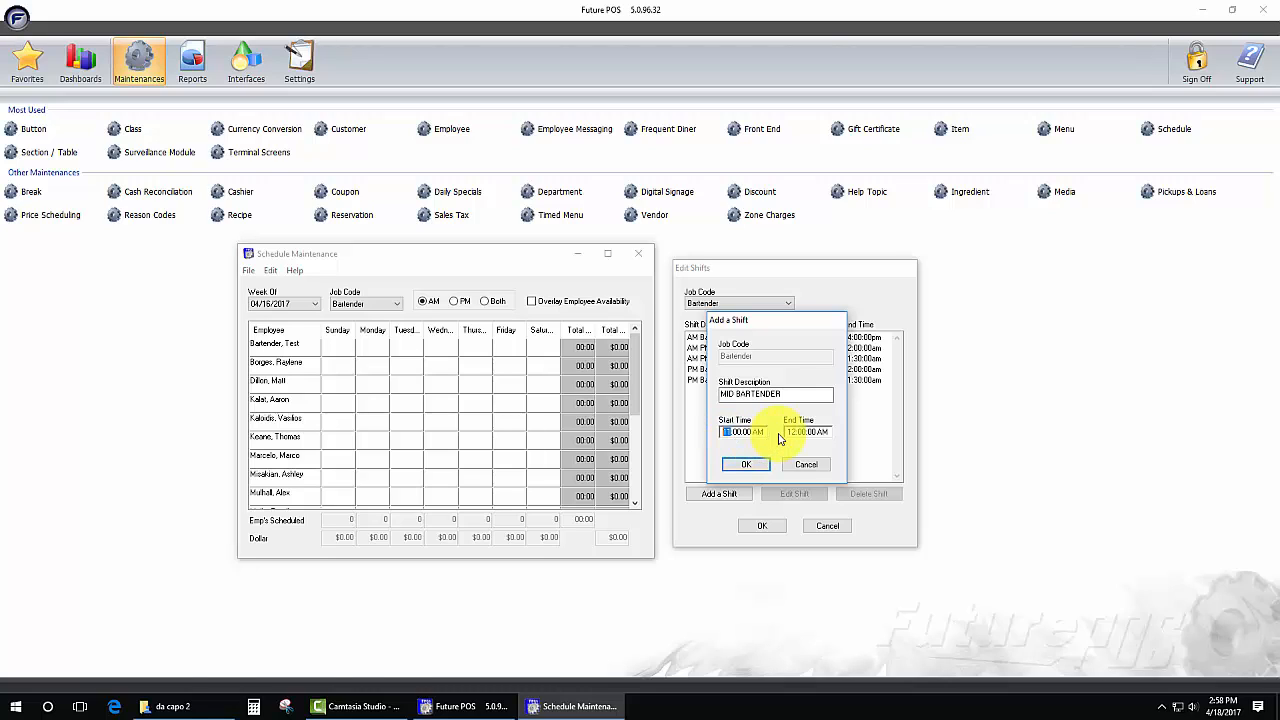
pyautogui.click(792, 432)
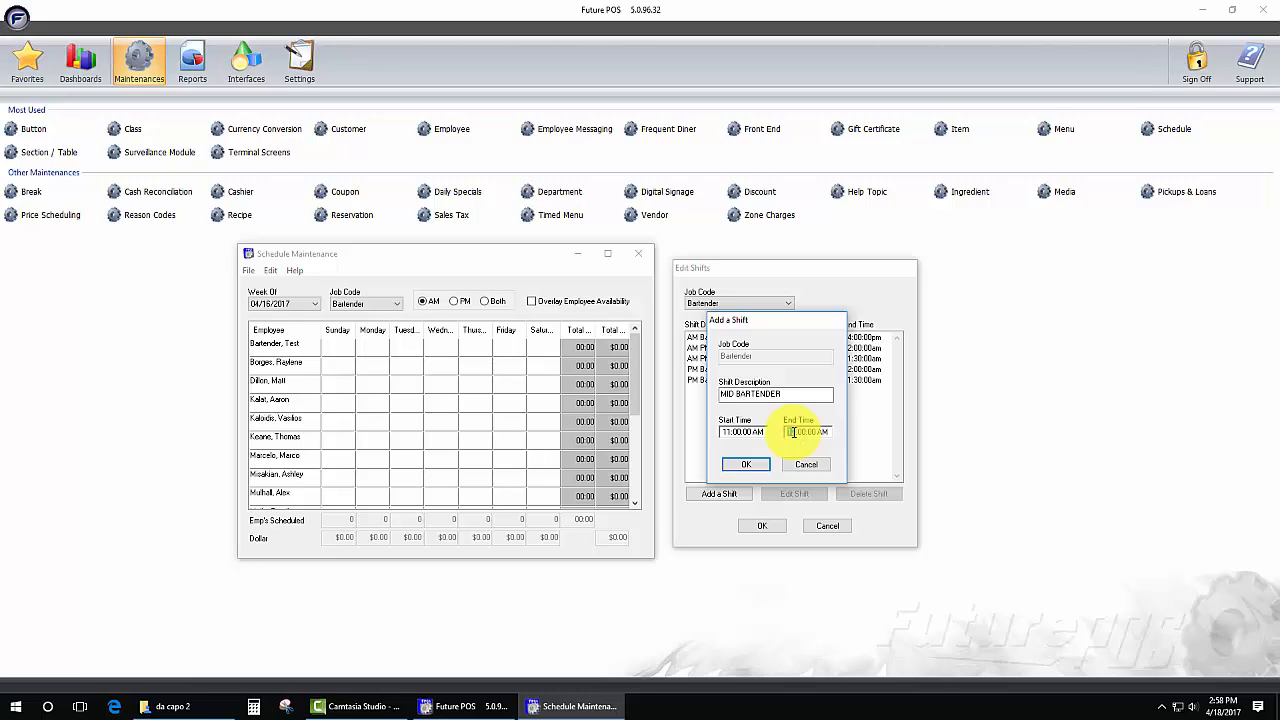
pyautogui.press('Down')
pyautogui.click(827, 433)
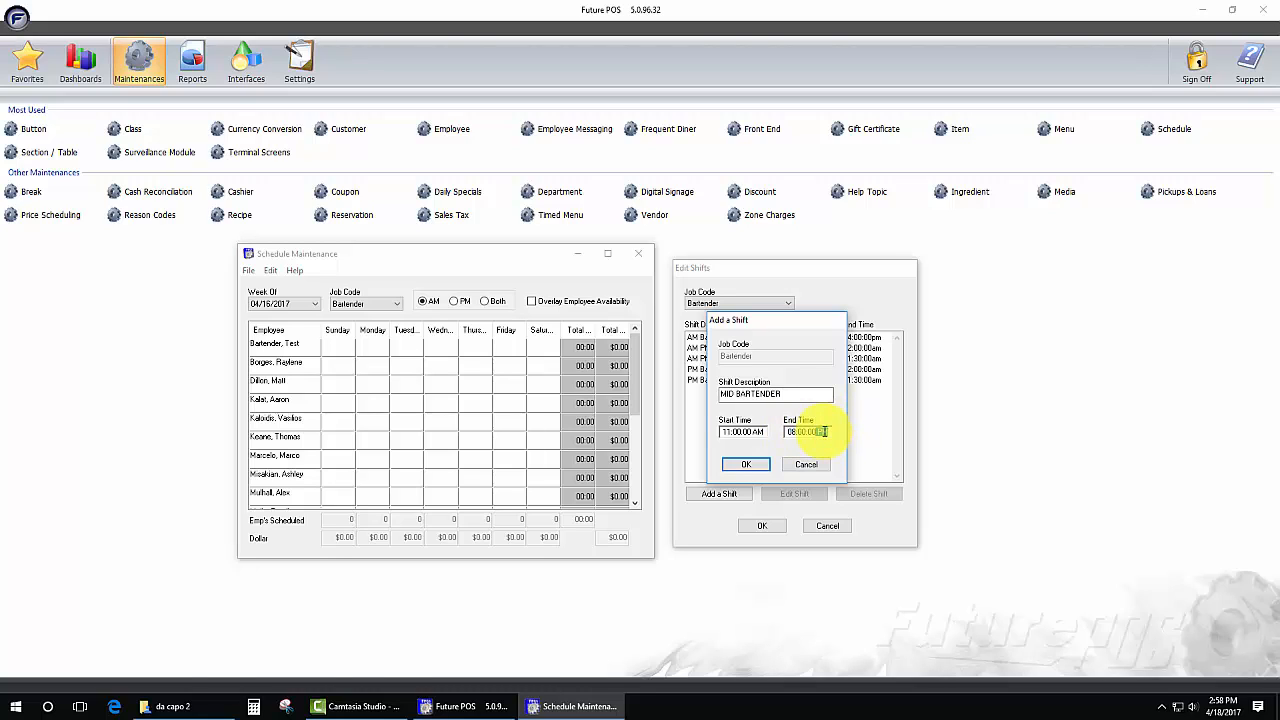
pyautogui.press('Up')
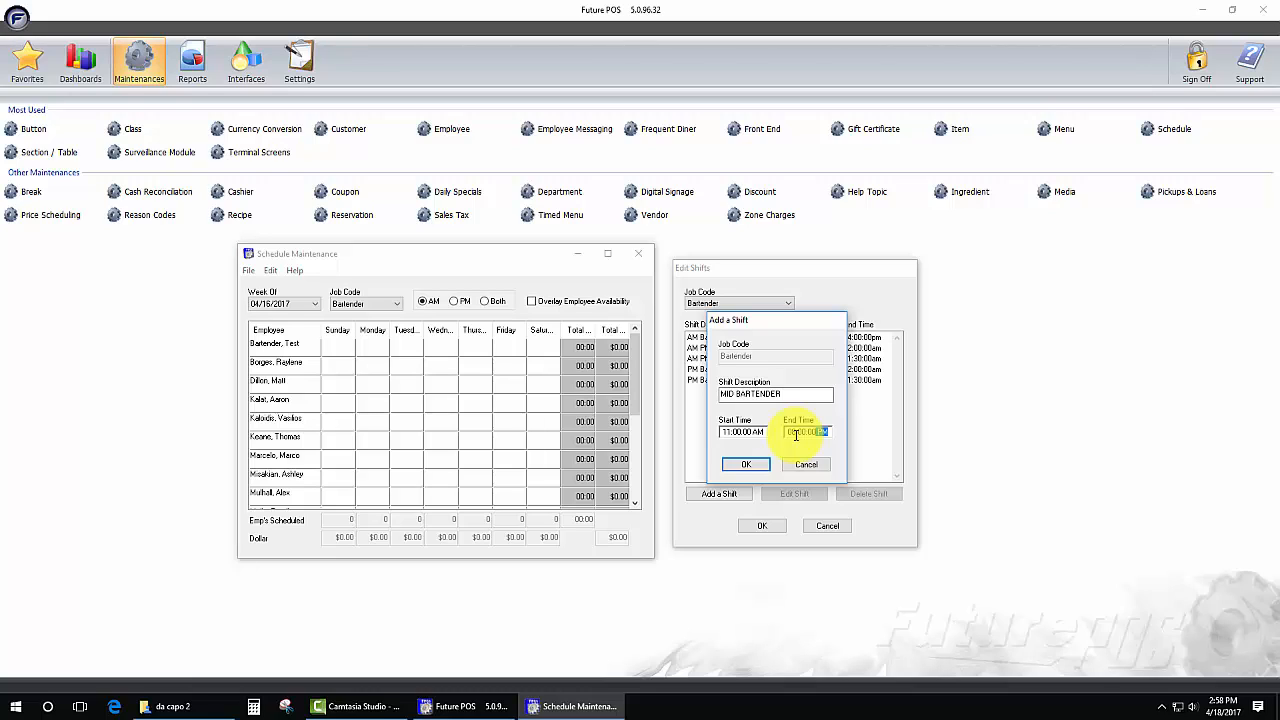
pyautogui.click(752, 466)
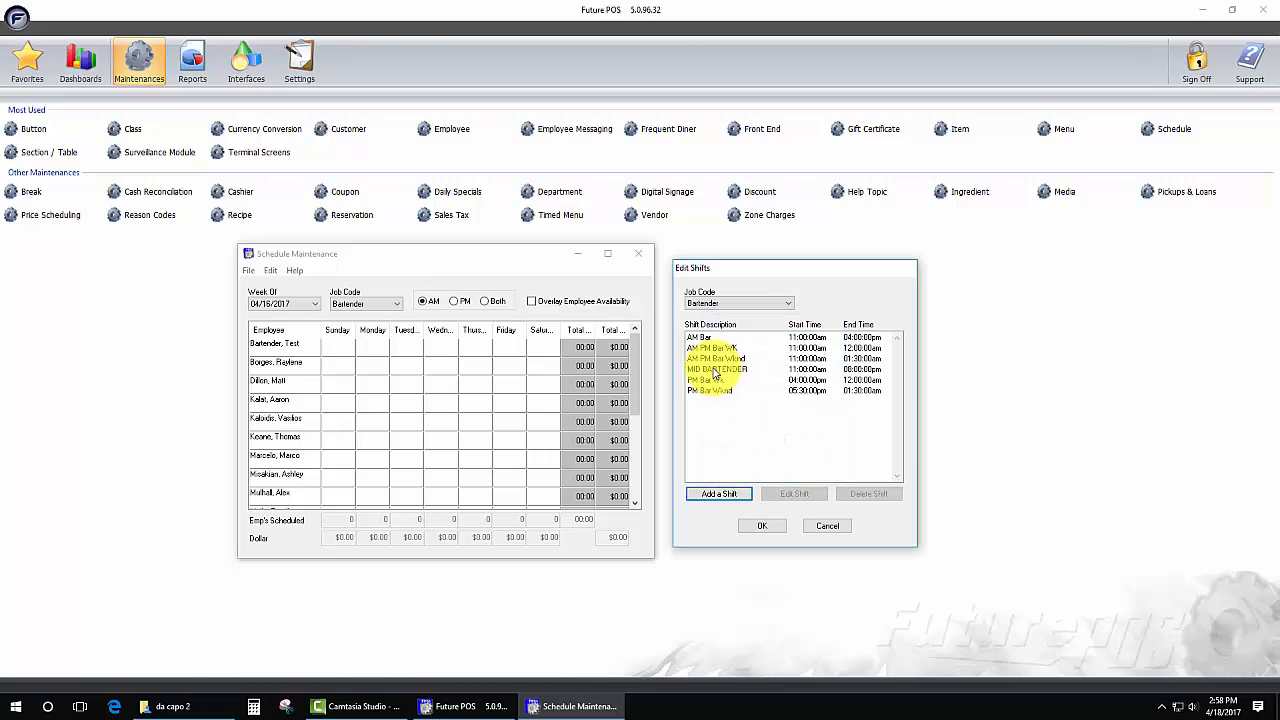
pyautogui.click(710, 369)
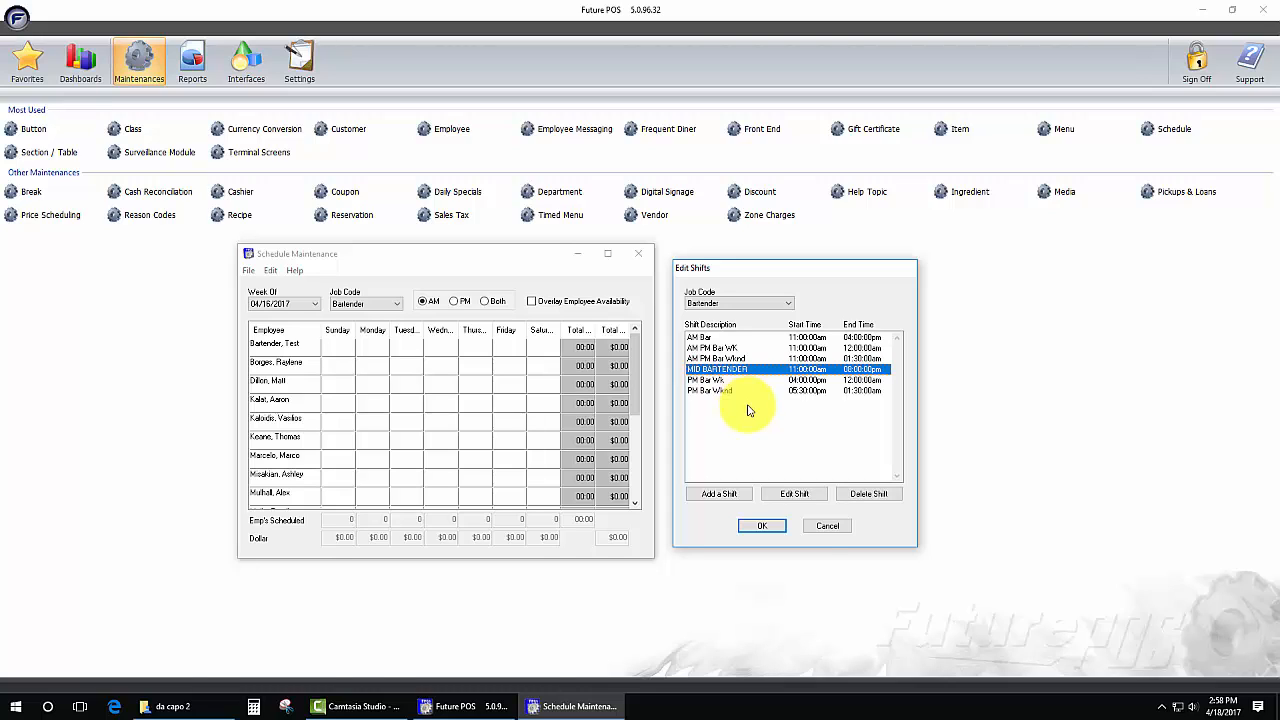
pyautogui.click(826, 526)
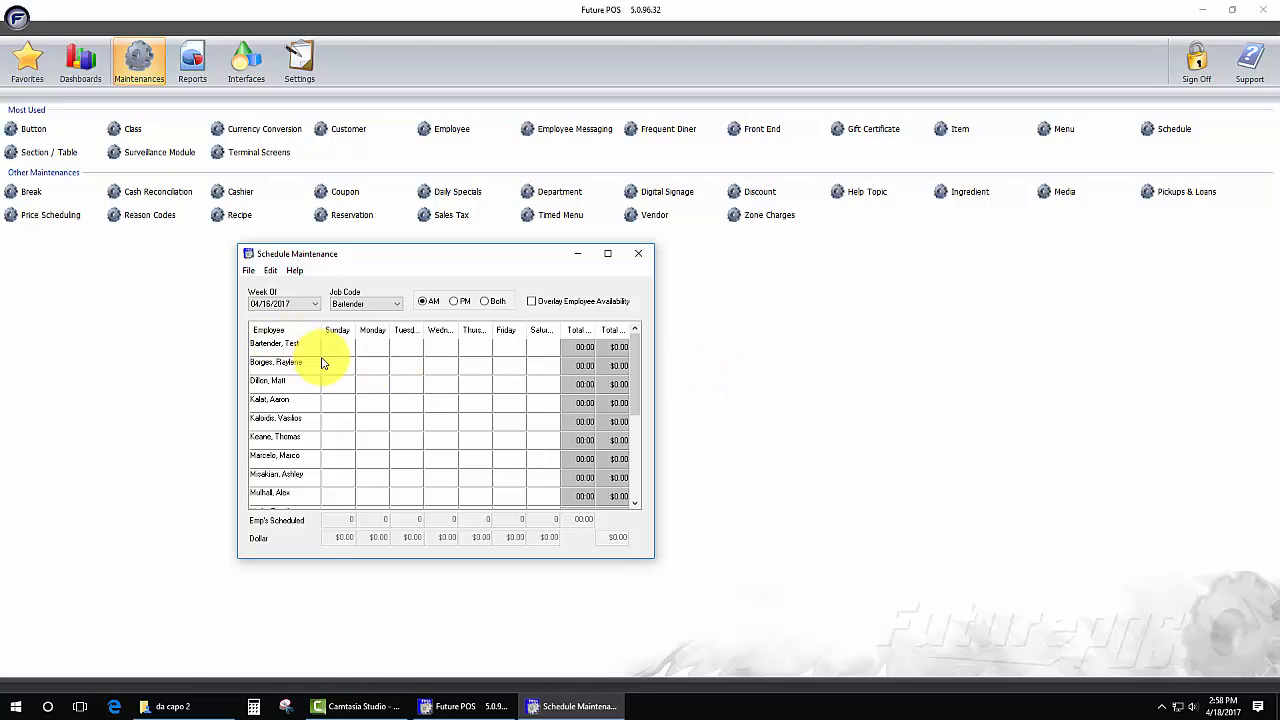
# Step: Open the weekly availability of the second employee in the schedule and mark all of Sunday as Unavailable
pyautogui.rightClick(266, 371)
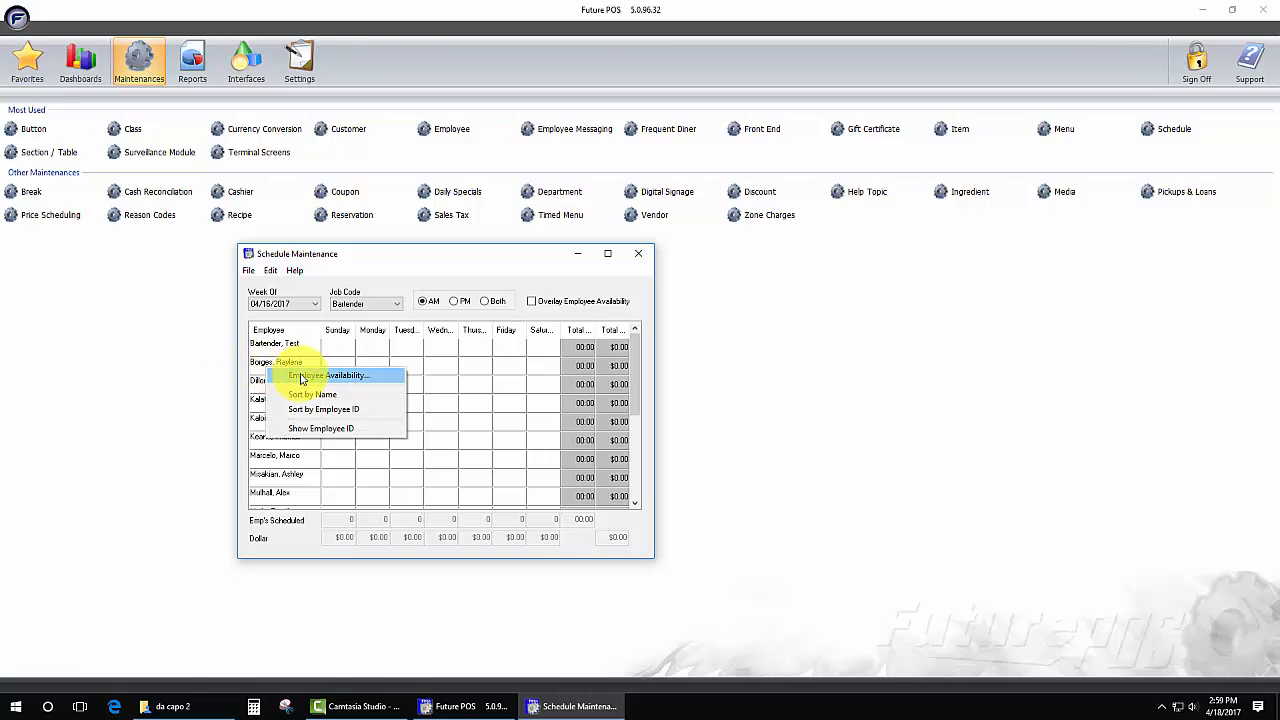
pyautogui.click(300, 375)
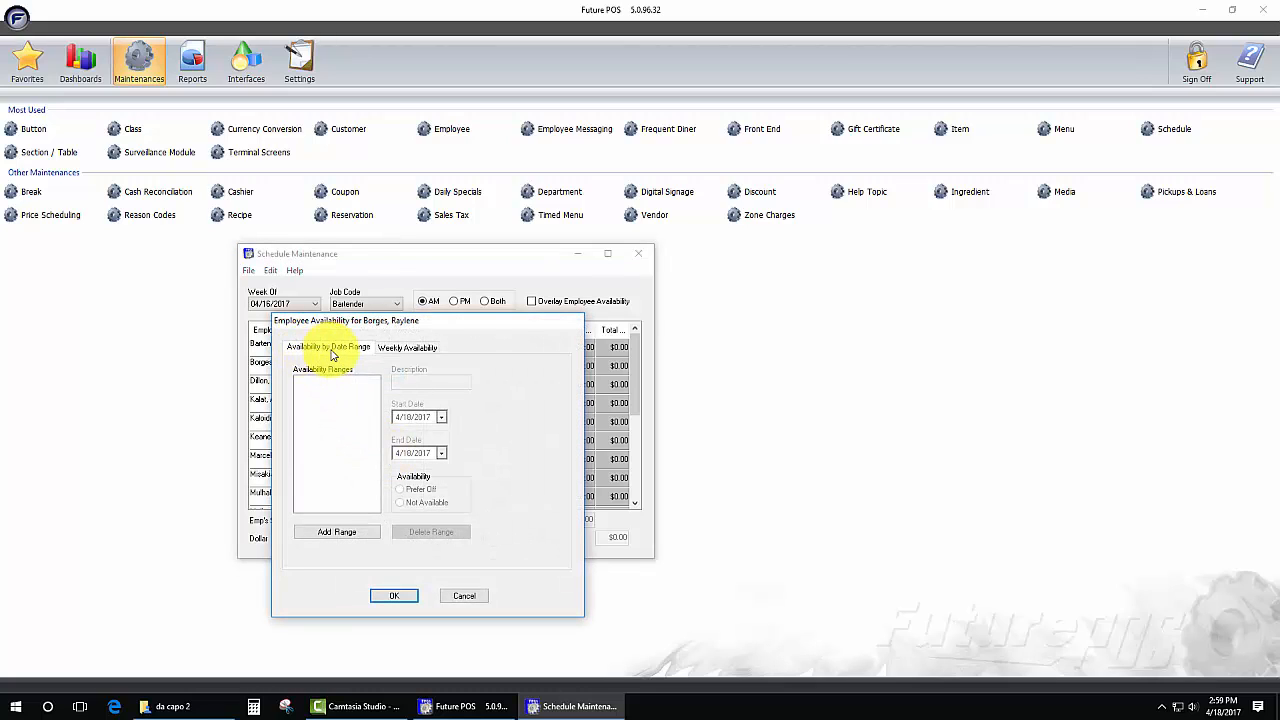
pyautogui.click(408, 350)
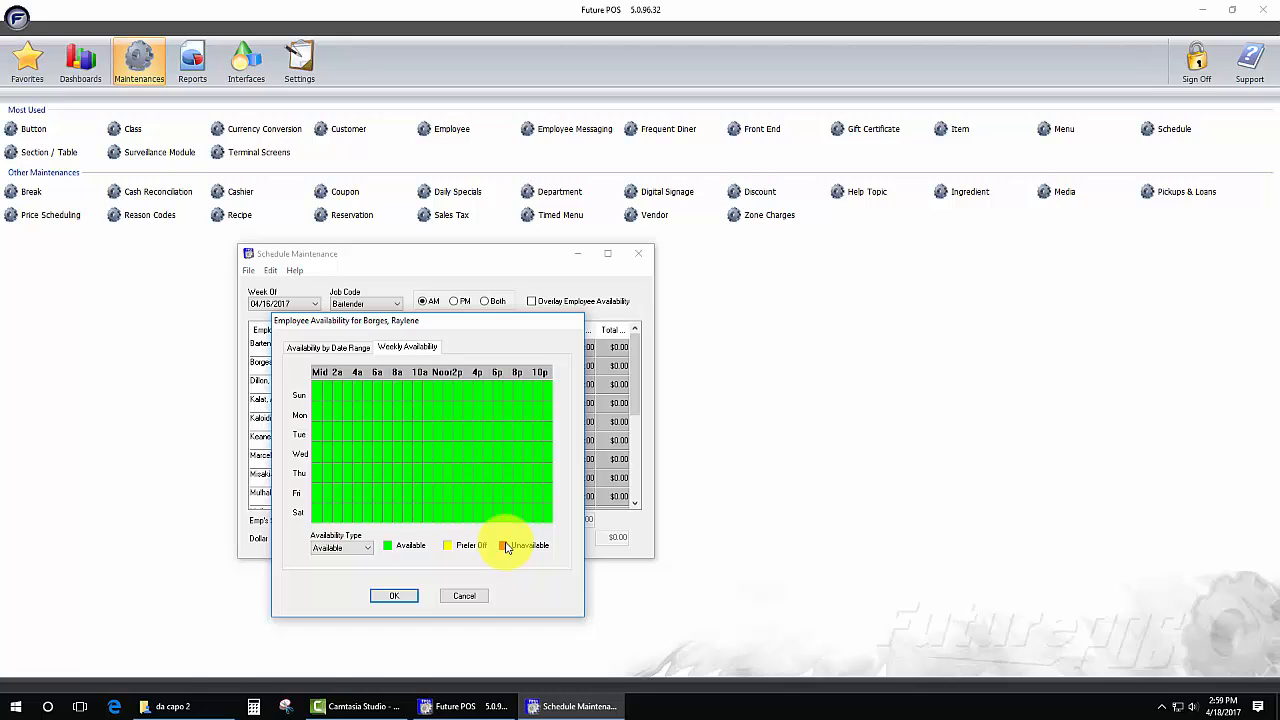
pyautogui.click(366, 549)
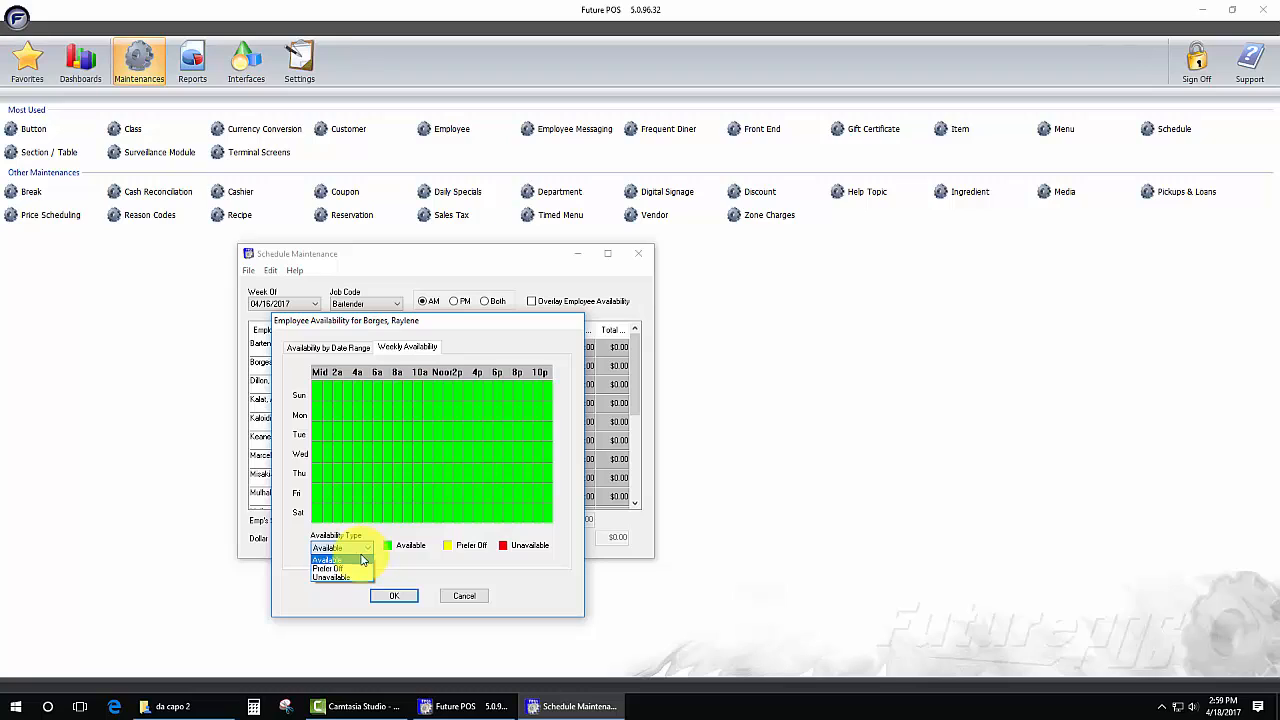
pyautogui.click(340, 577)
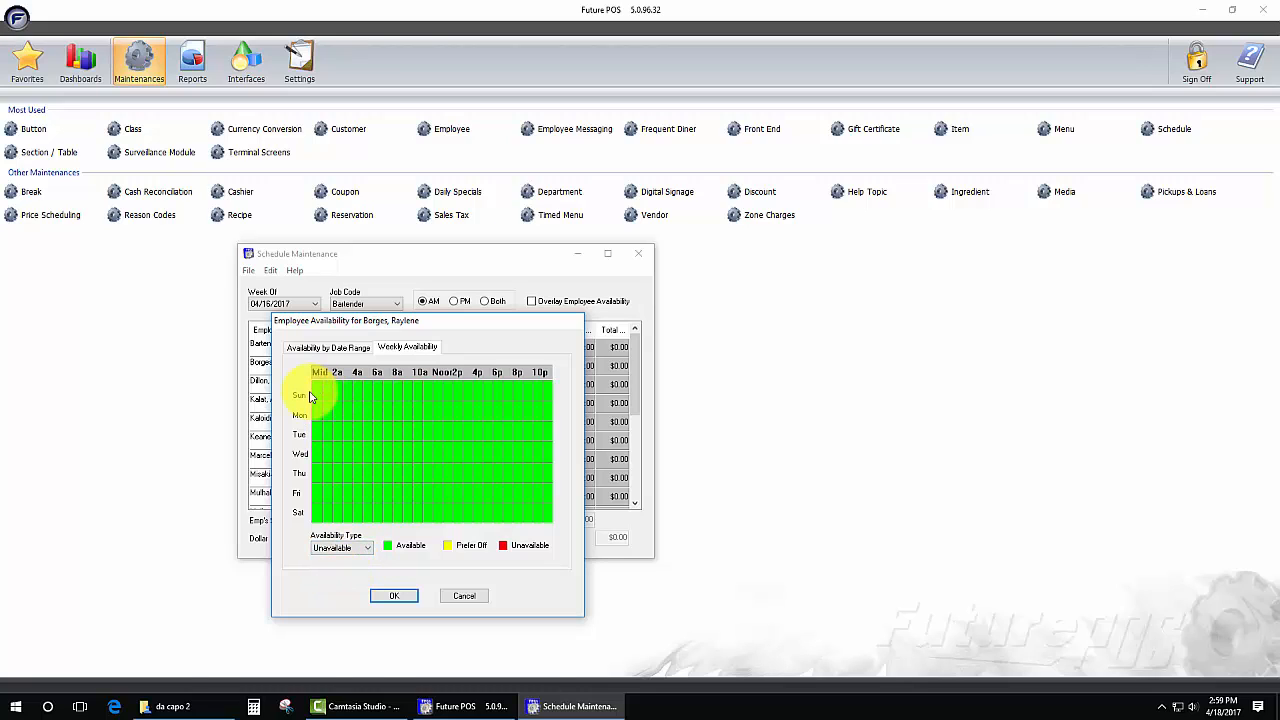
pyautogui.moveTo(324, 394)
pyautogui.mouseDown()
pyautogui.moveTo(554, 400)
pyautogui.moveTo(543, 529)
pyautogui.moveTo(560, 491)
pyautogui.moveTo(543, 371)
pyautogui.moveTo(550, 393)
pyautogui.mouseUp()
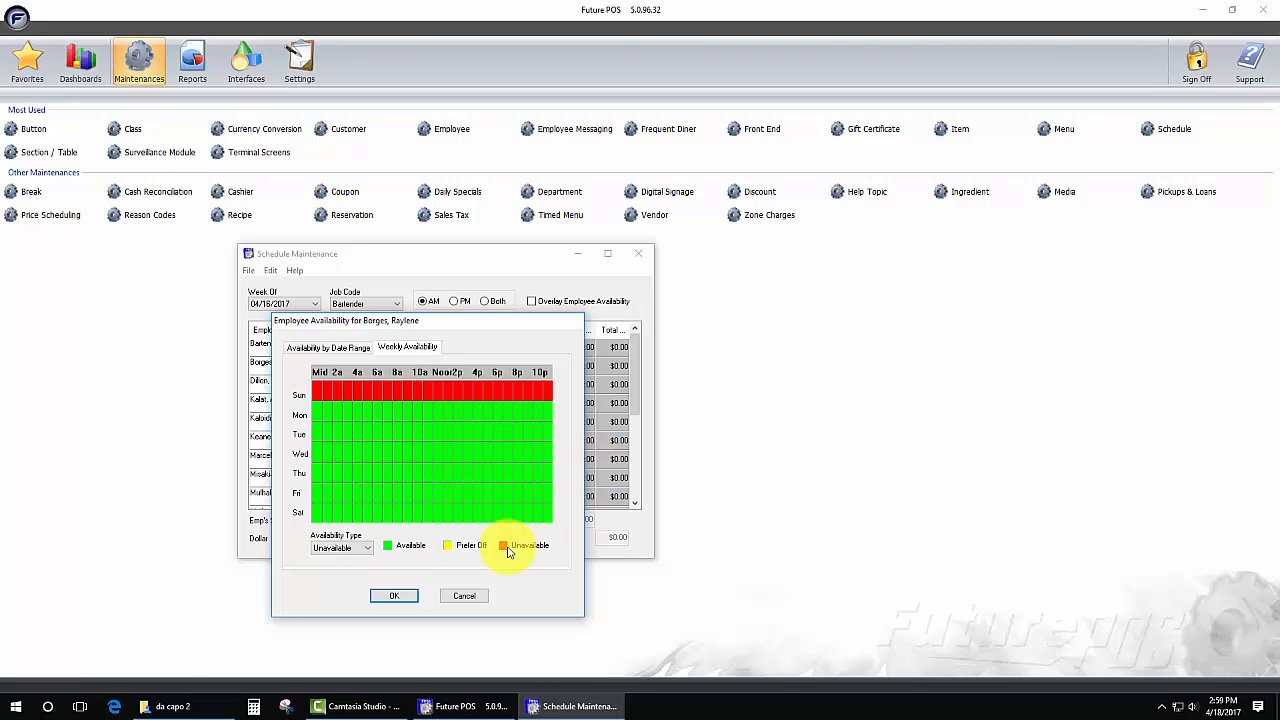
# Step: Mark the whole of Monday as Prefer Off in the employee's weekly availability
pyautogui.click(345, 548)
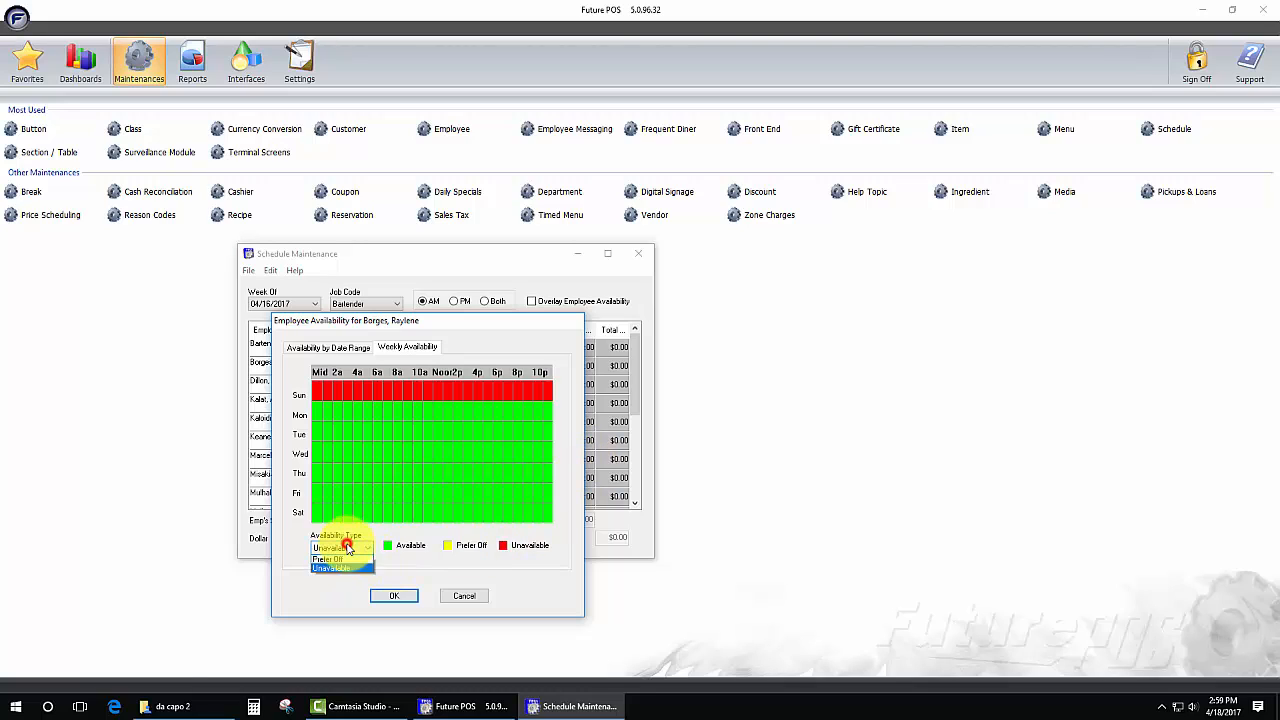
pyautogui.click(344, 569)
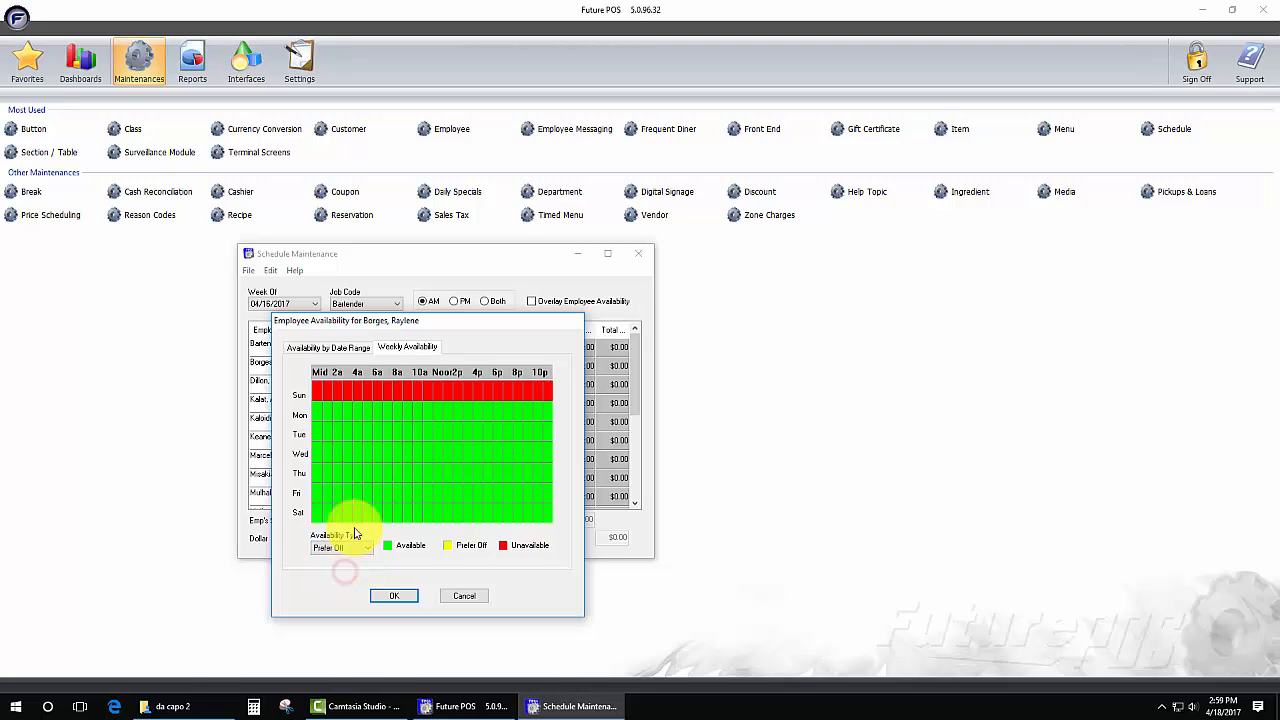
pyautogui.moveTo(316, 414); pyautogui.dragTo(552, 414)
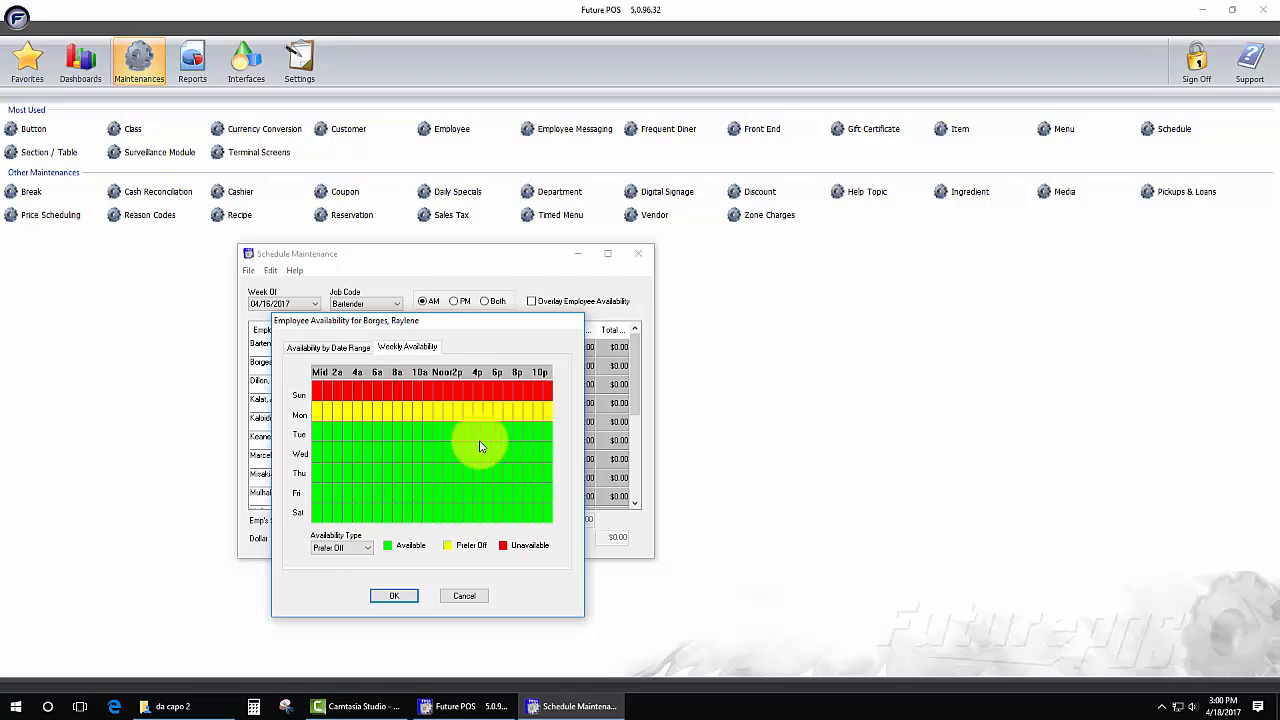
# Step: Mark Thursday through Saturday from 4 PM to the end of the day as Unavailable, save, and overlay employee availability on the schedule
pyautogui.click(366, 548)
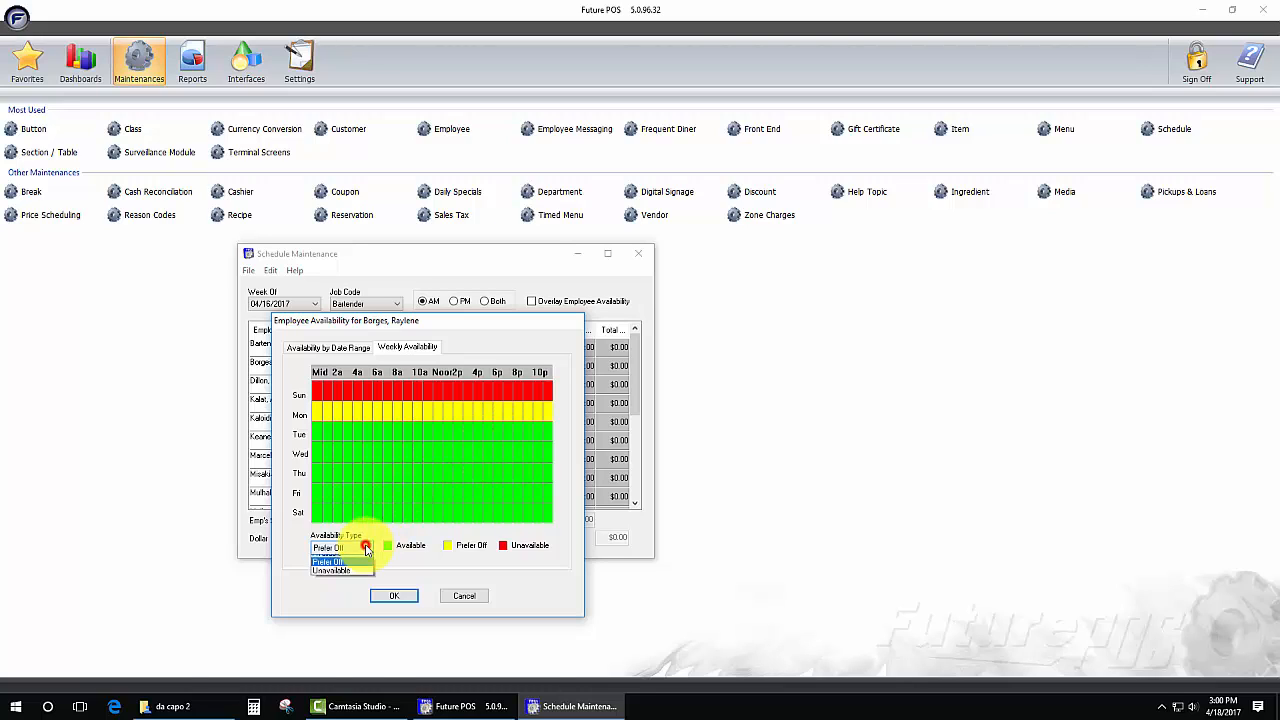
pyautogui.click(350, 577)
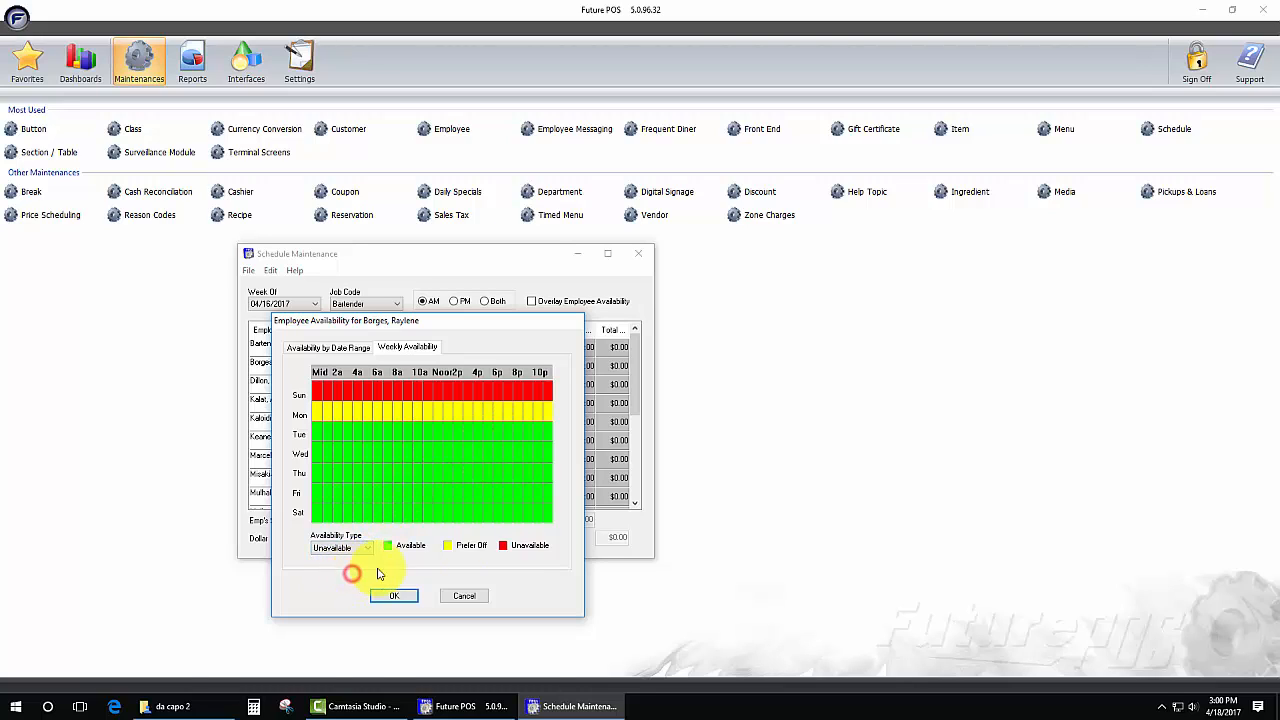
pyautogui.click(479, 474)
pyautogui.moveTo(479, 474)
pyautogui.mouseDown()
pyautogui.moveTo(551, 482)
pyautogui.moveTo(482, 497)
pyautogui.moveTo(556, 502)
pyautogui.moveTo(494, 506)
pyautogui.moveTo(543, 491)
pyautogui.moveTo(553, 520)
pyautogui.mouseUp()
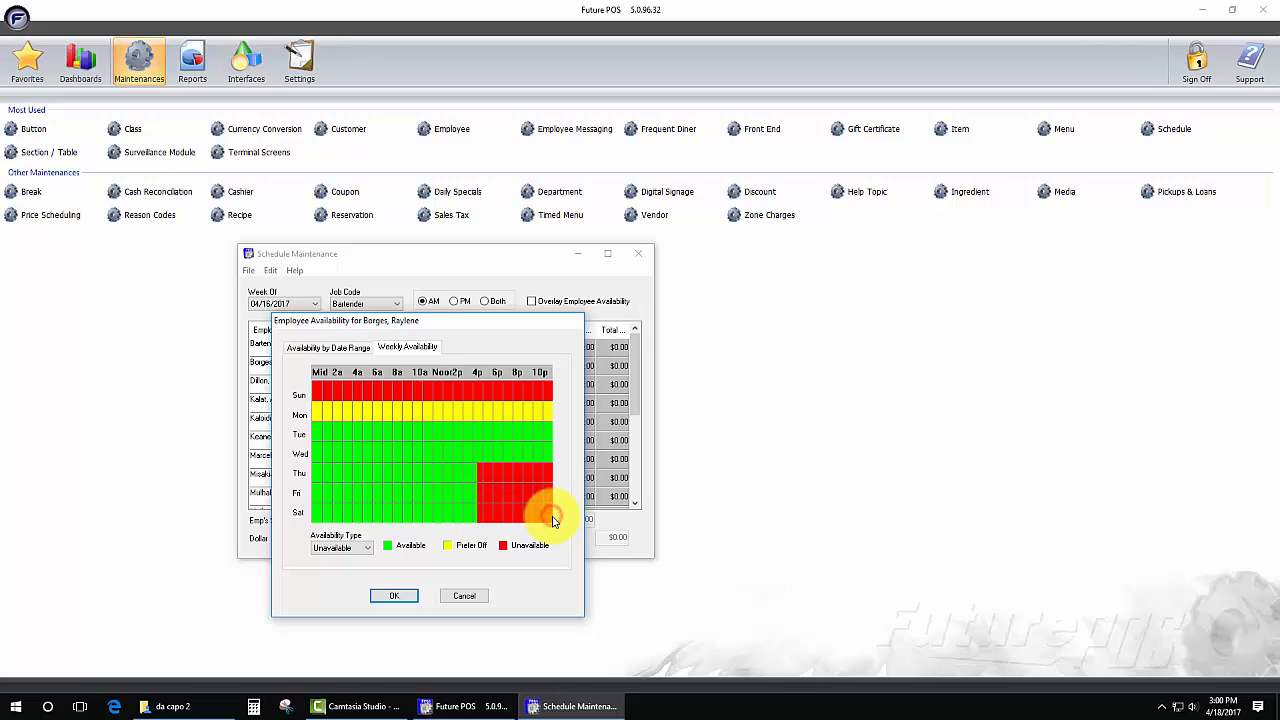
pyautogui.click(405, 595)
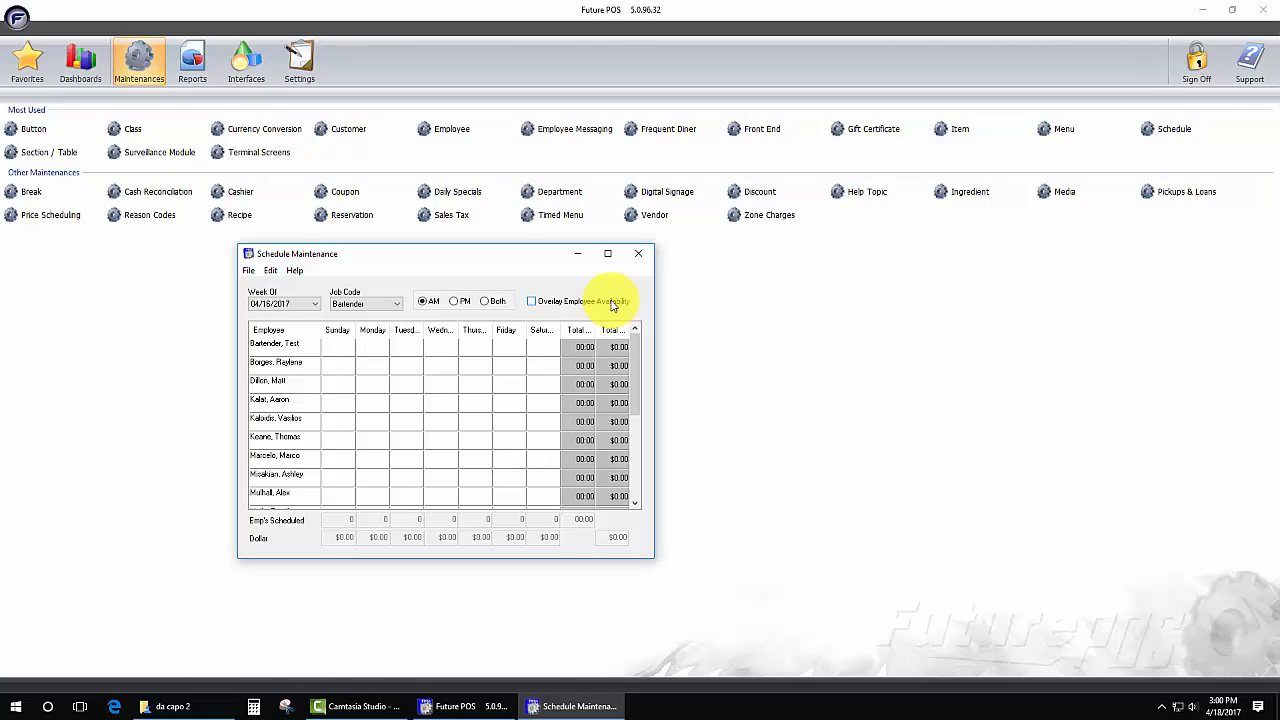
pyautogui.click(532, 301)
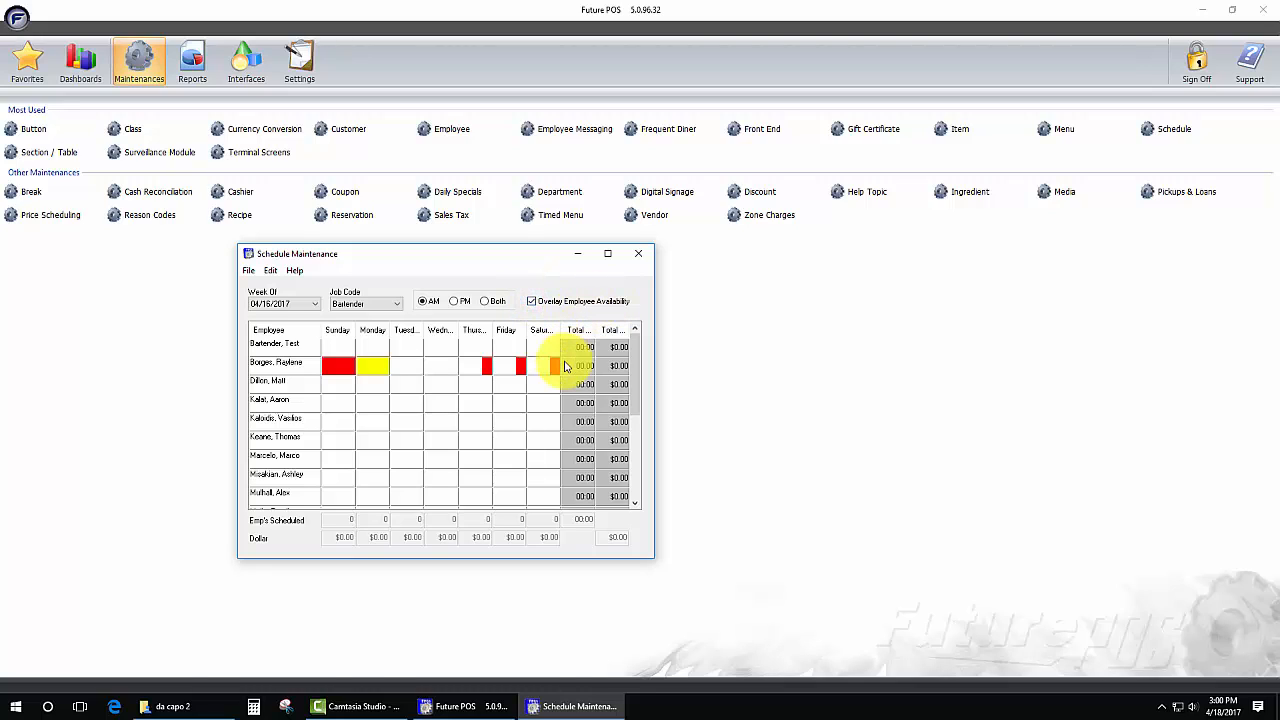
# Step: Open the second employee's availability by date range and add a new range described as Concert
pyautogui.rightClick(269, 366)
pyautogui.click(300, 374)
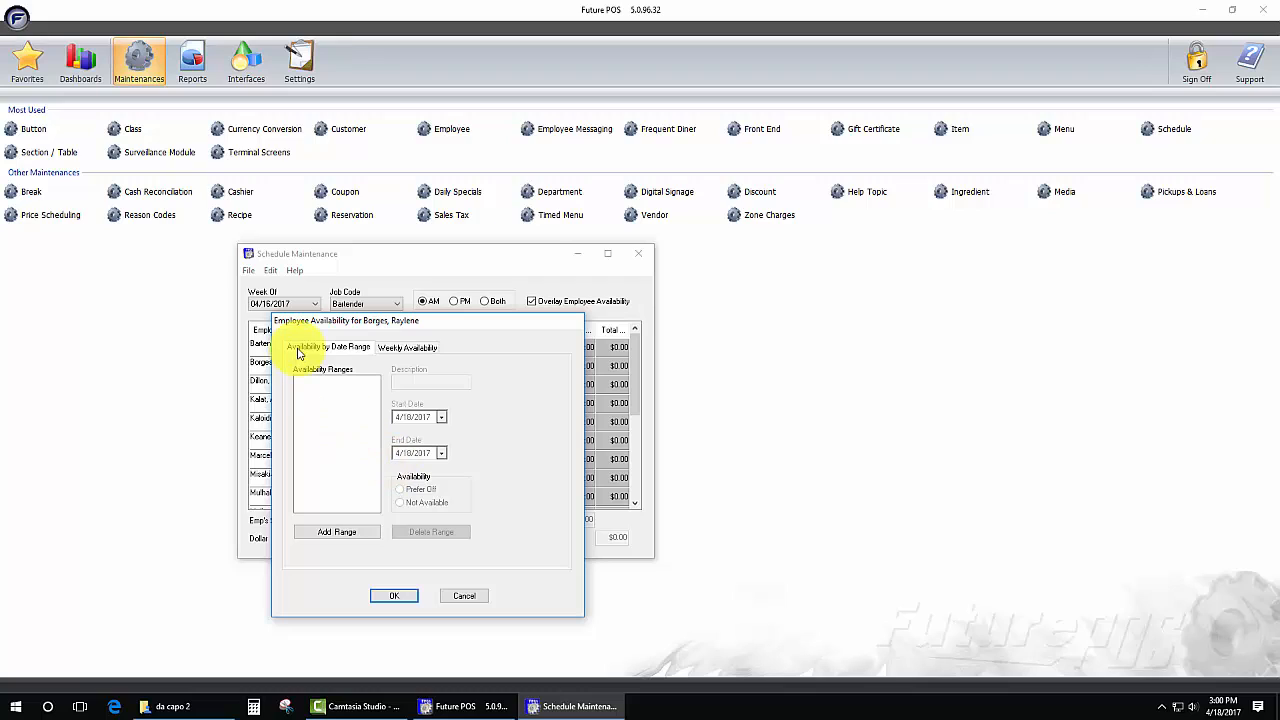
pyautogui.click(340, 533)
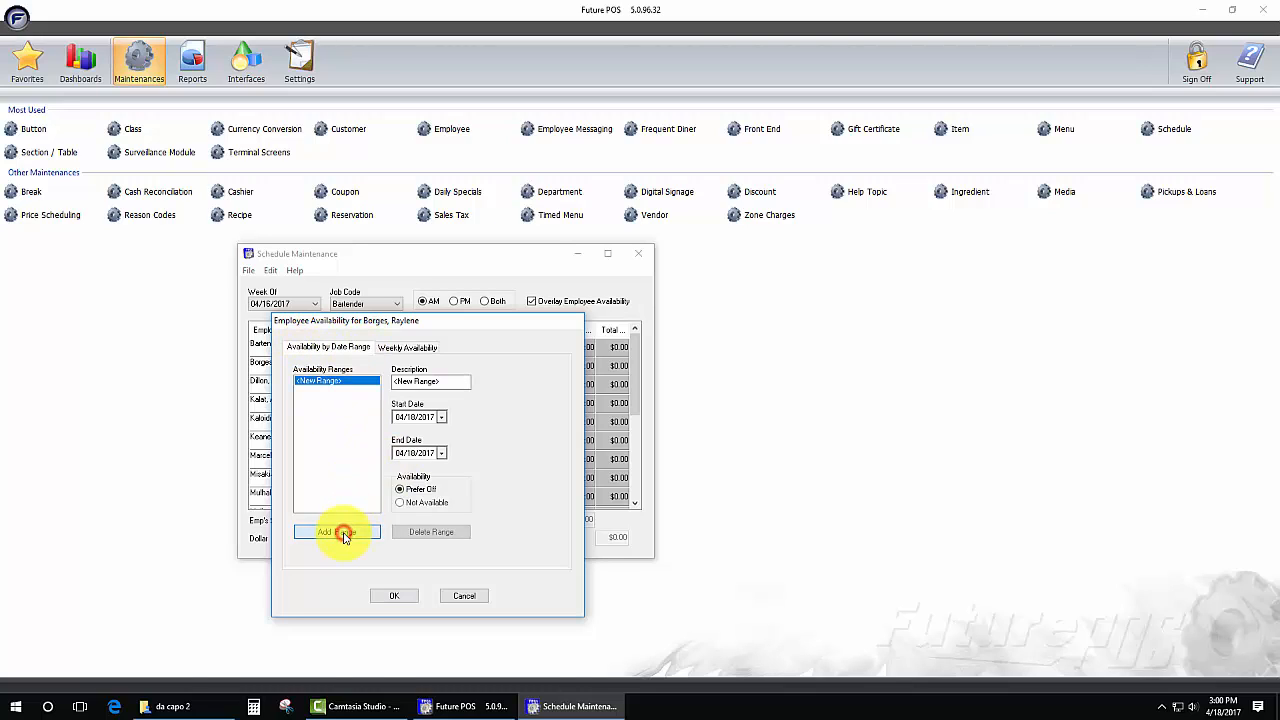
pyautogui.click(449, 382)
pyautogui.moveTo(449, 382); pyautogui.dragTo(372, 381)
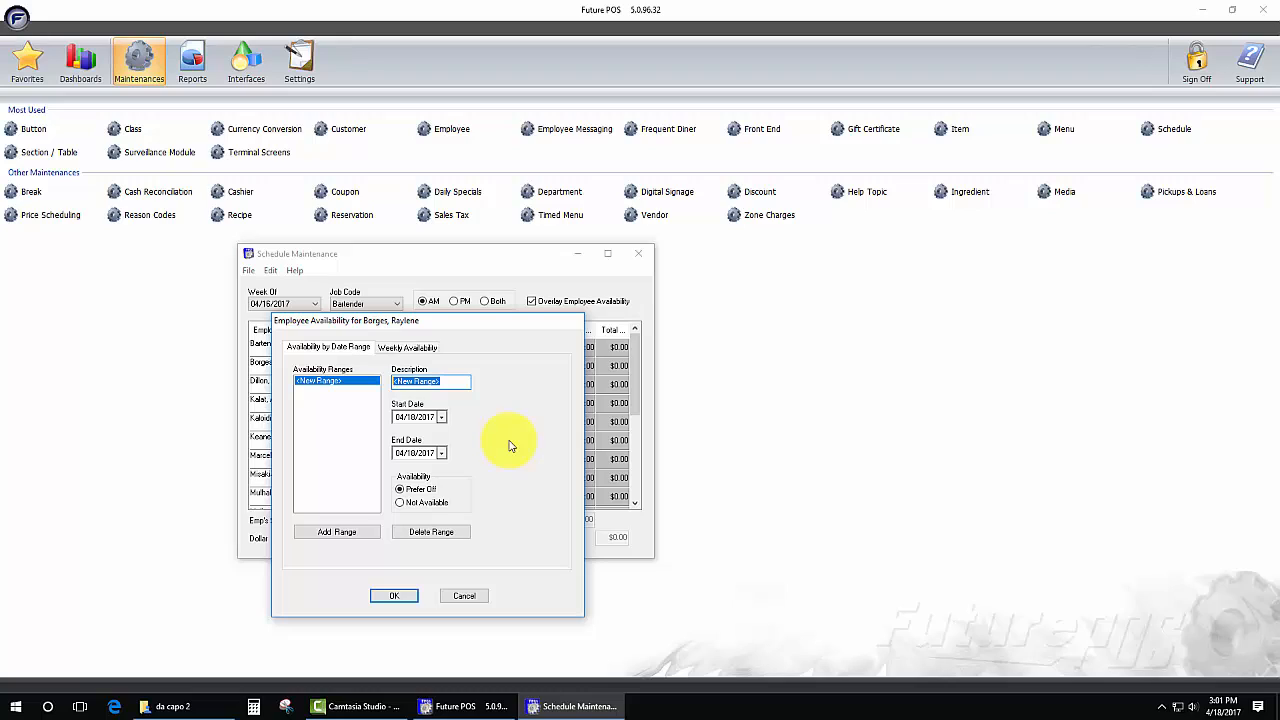
pyautogui.write('Concert')
# Step: Set both the start date and the end date of the Concert range to 04/20/2017
pyautogui.click(441, 417)
pyautogui.click(484, 494)
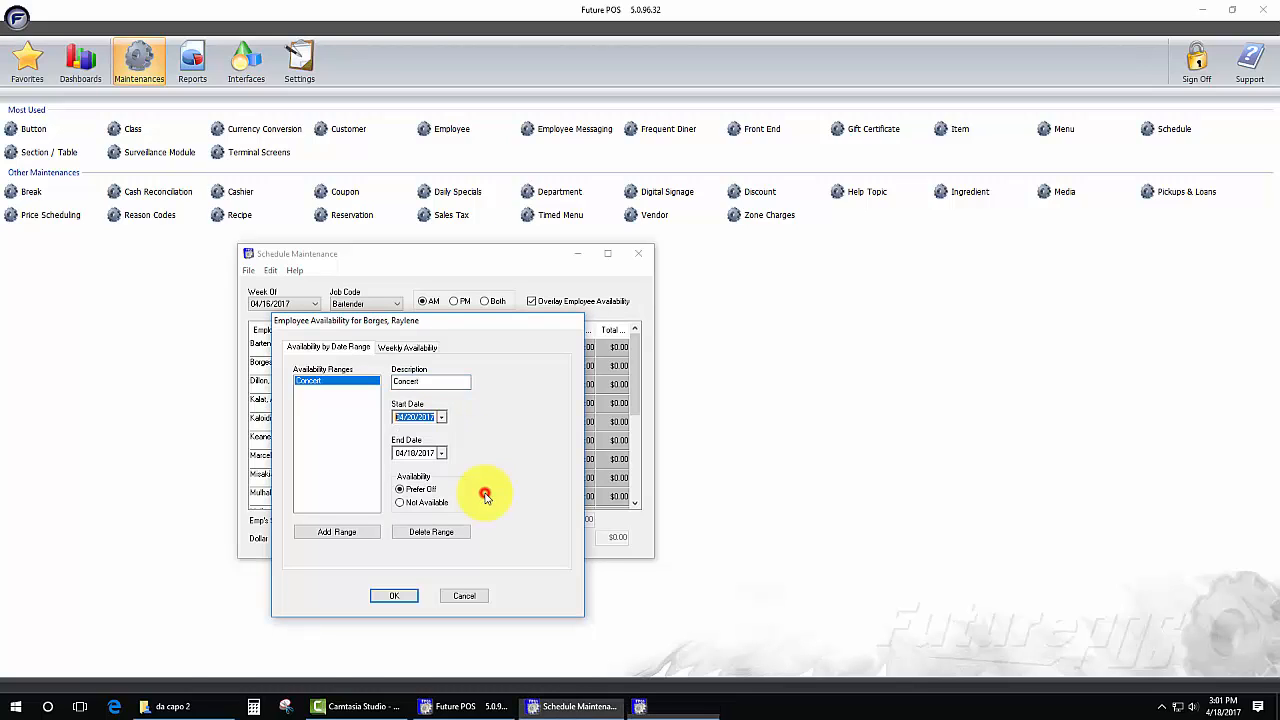
pyautogui.click(441, 453)
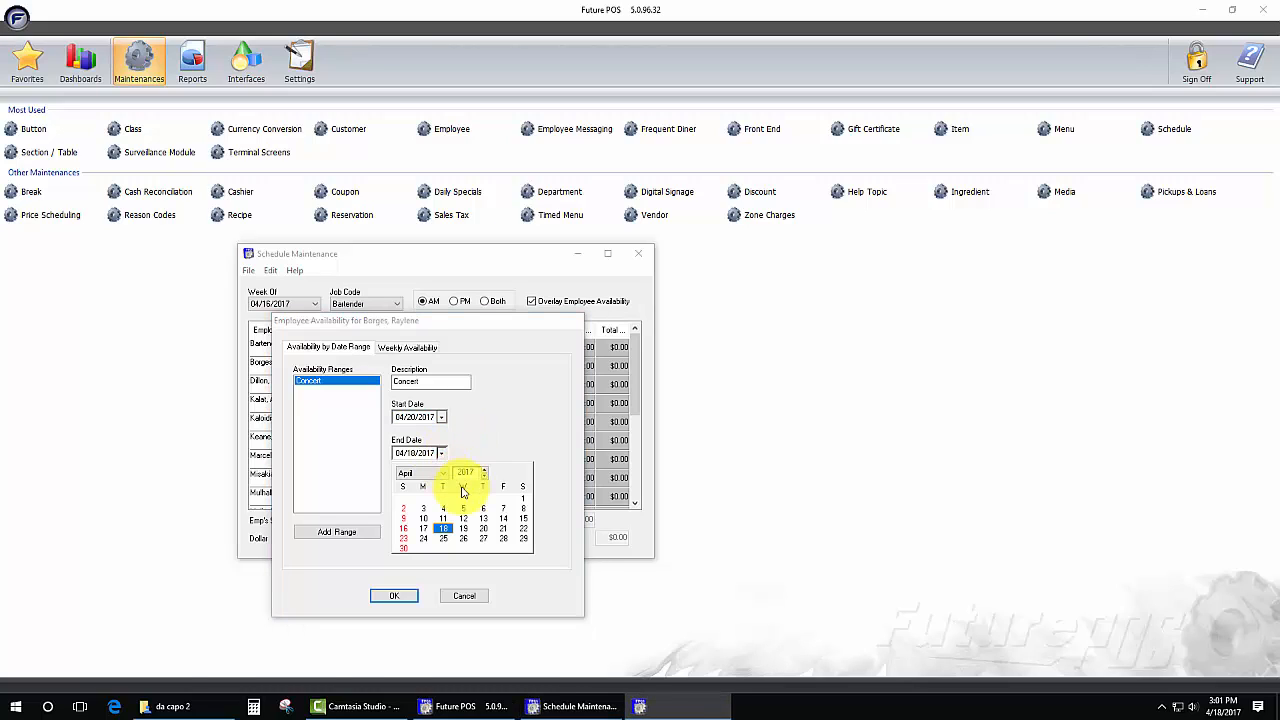
pyautogui.click(484, 528)
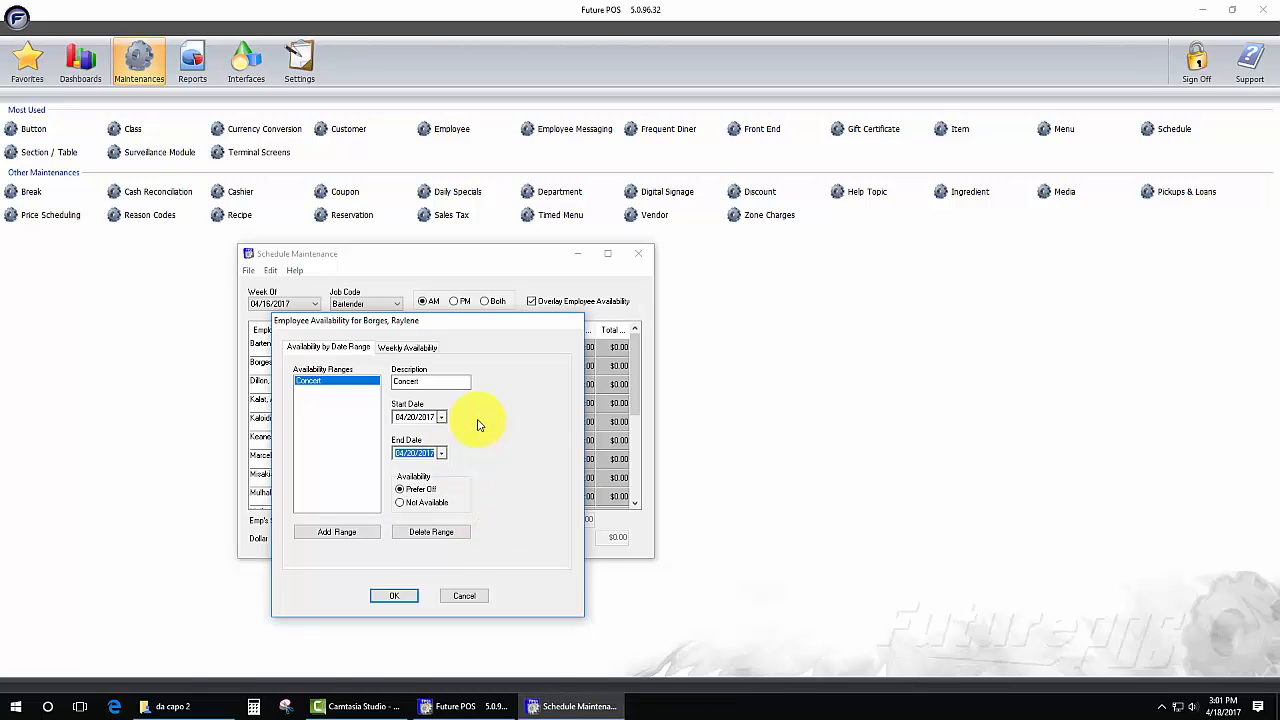
# Step: Mark the Concert range as Not Available, add a second range with its default settings, and save the employee's availability
pyautogui.click(400, 510)
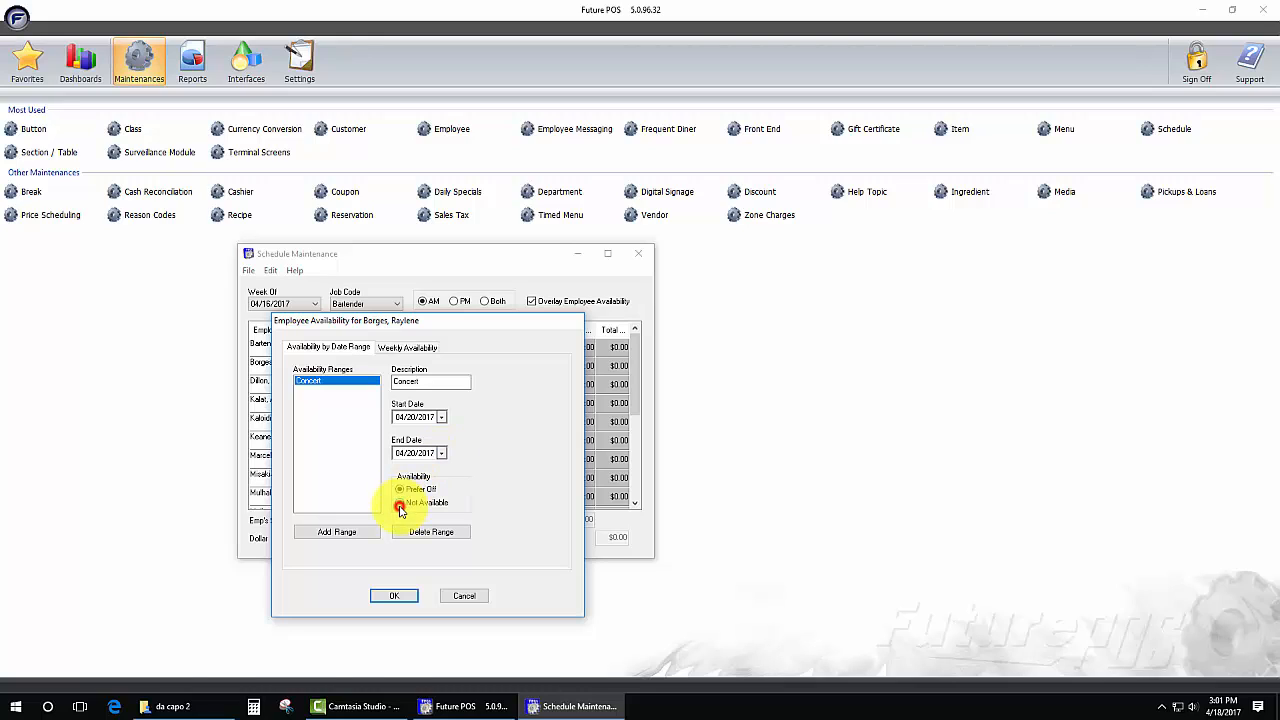
pyautogui.click(339, 534)
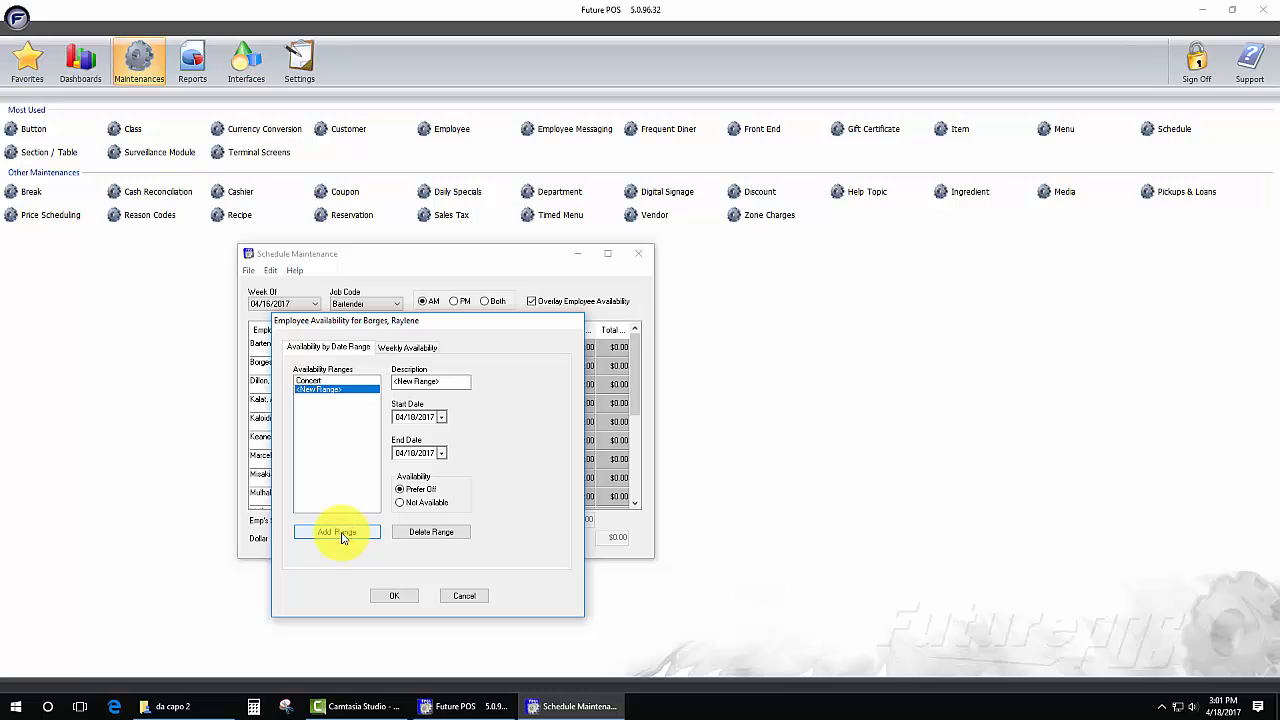
pyautogui.click(396, 596)
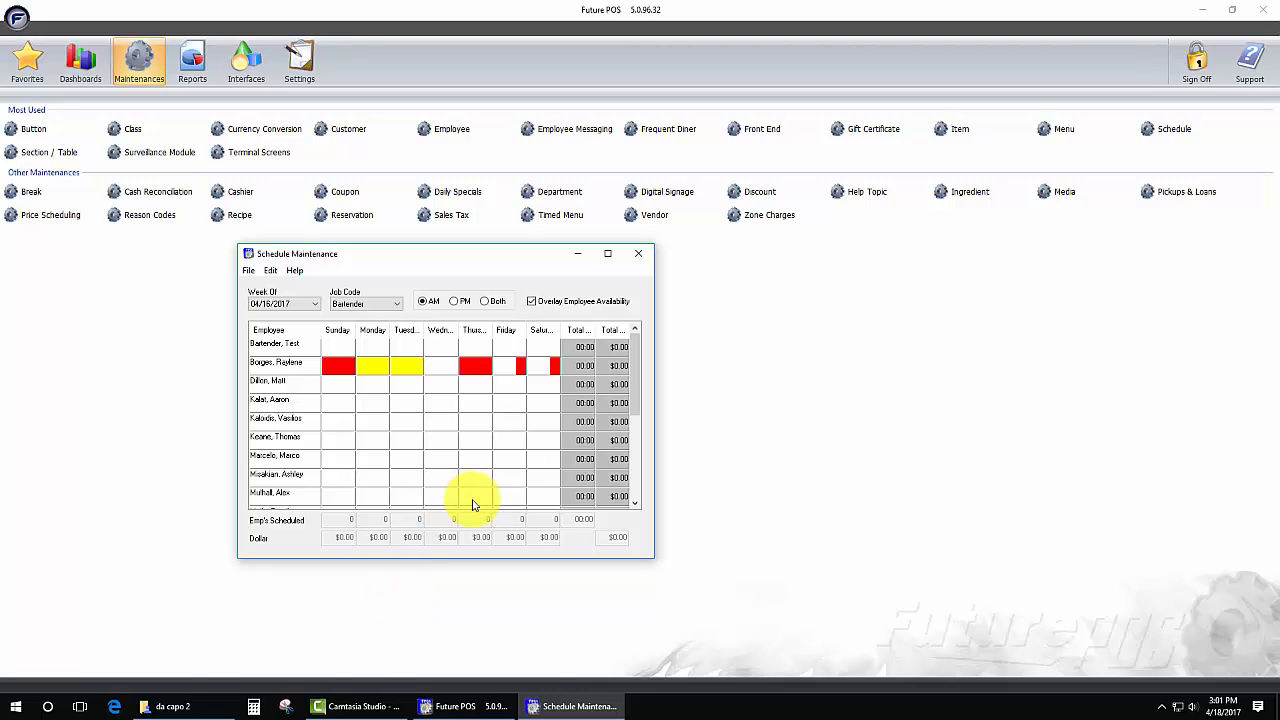
pyautogui.click(474, 370)
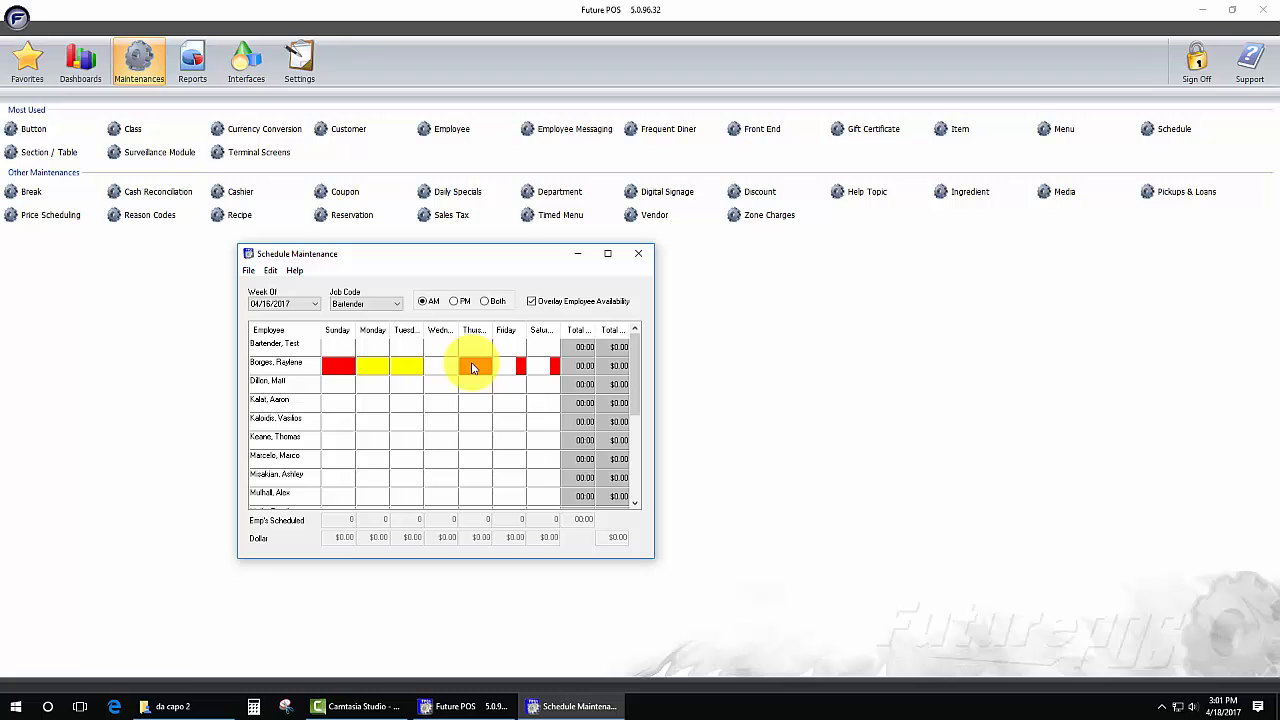
pyautogui.rightClick(473, 368)
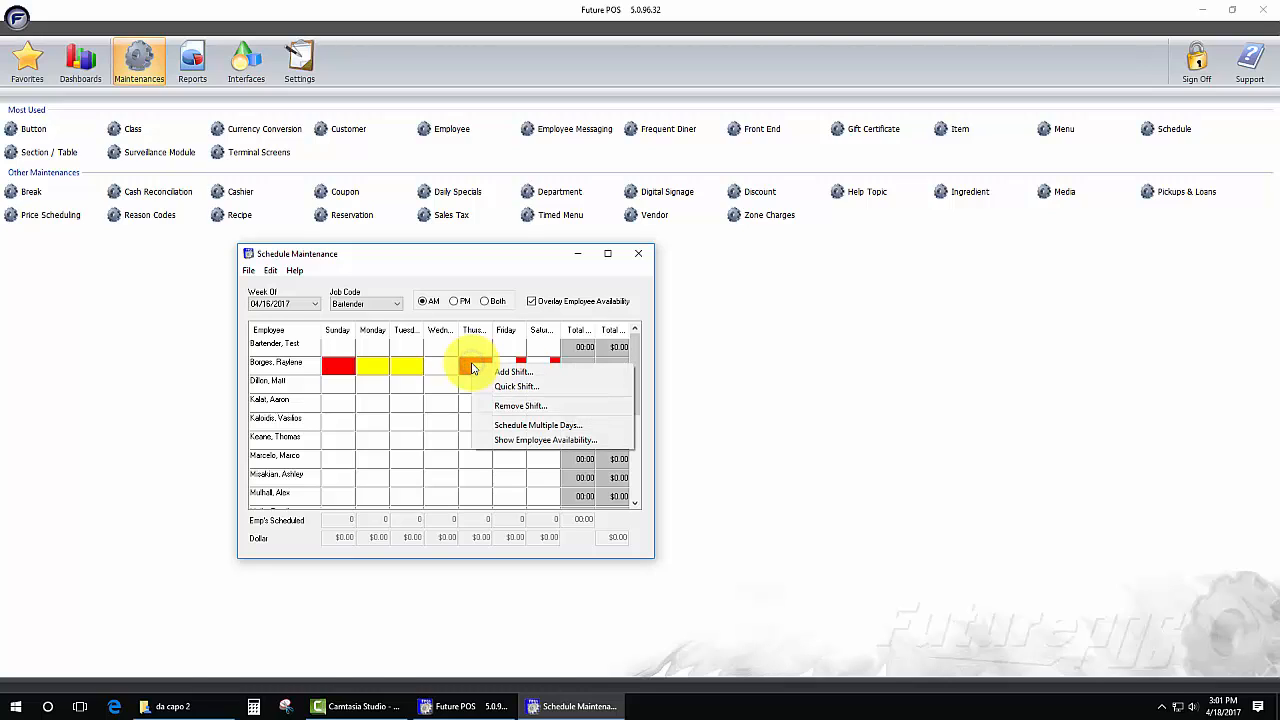
pyautogui.click(466, 369)
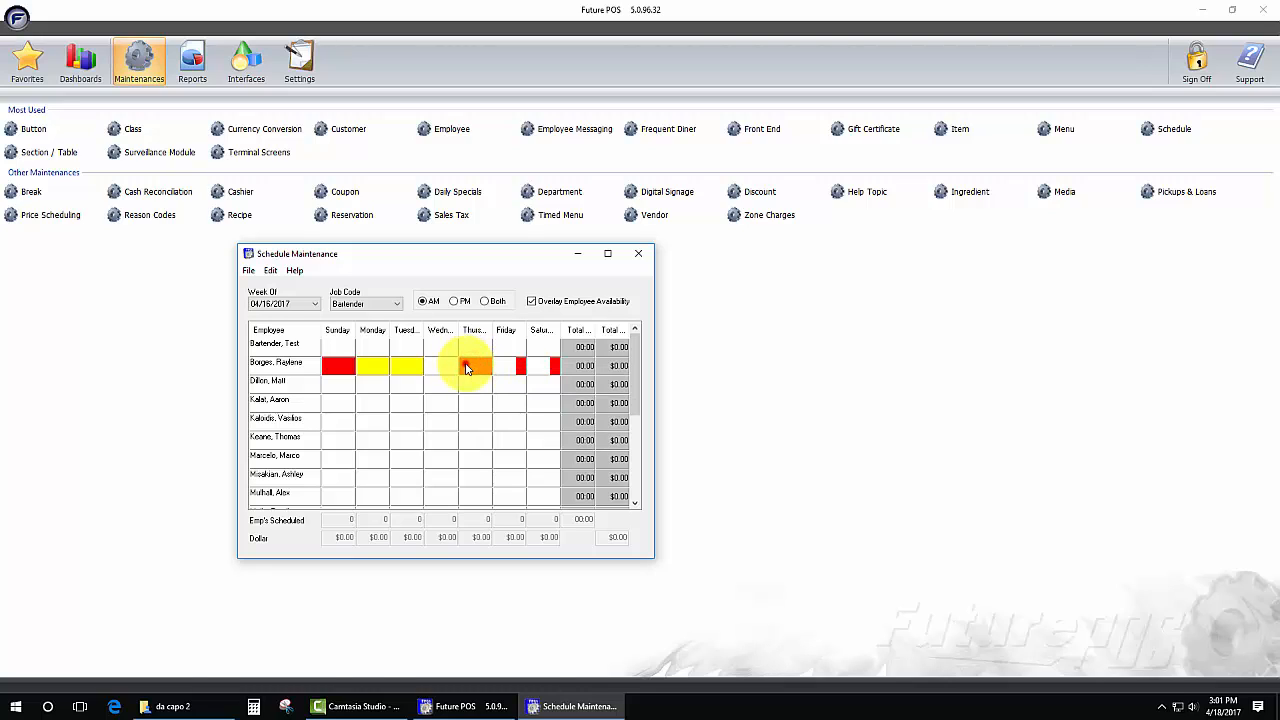
pyautogui.click(466, 369)
pyautogui.rightClick(466, 369)
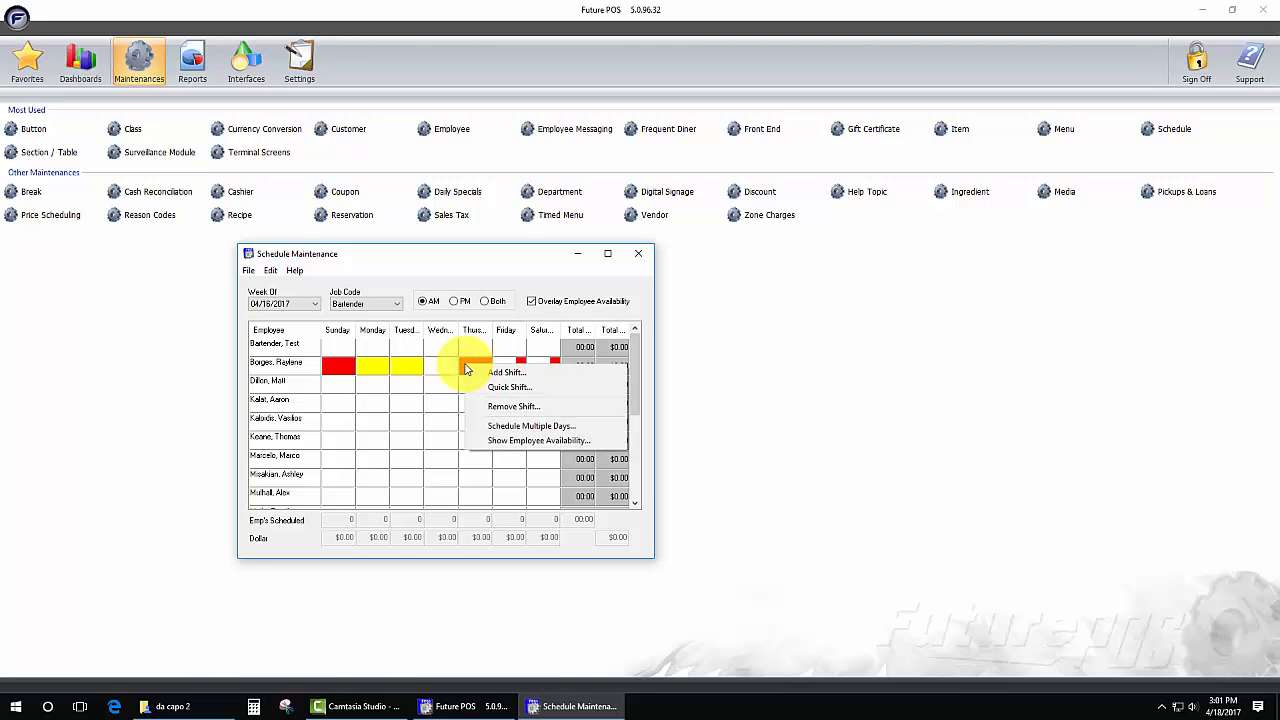
pyautogui.click(475, 263)
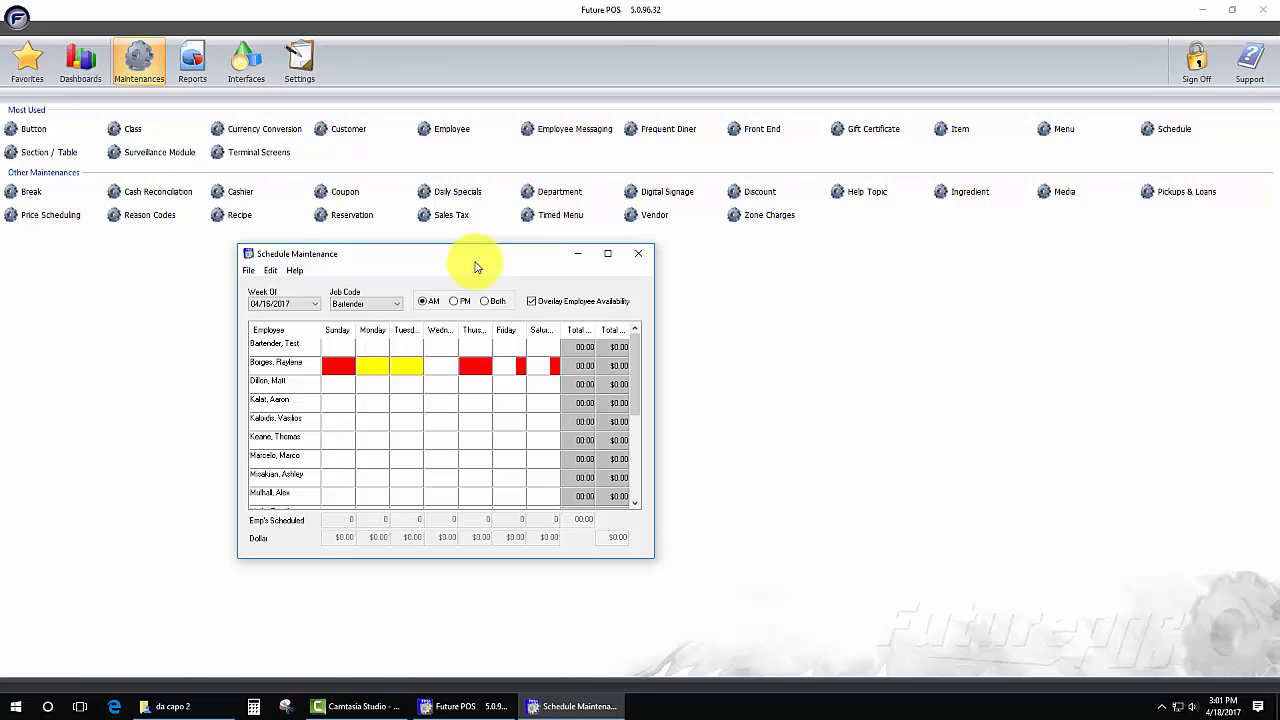
# Step: Copy the schedule data from the week of 04/16/2017 to the week of 04/23/2017
pyautogui.click(274, 271)
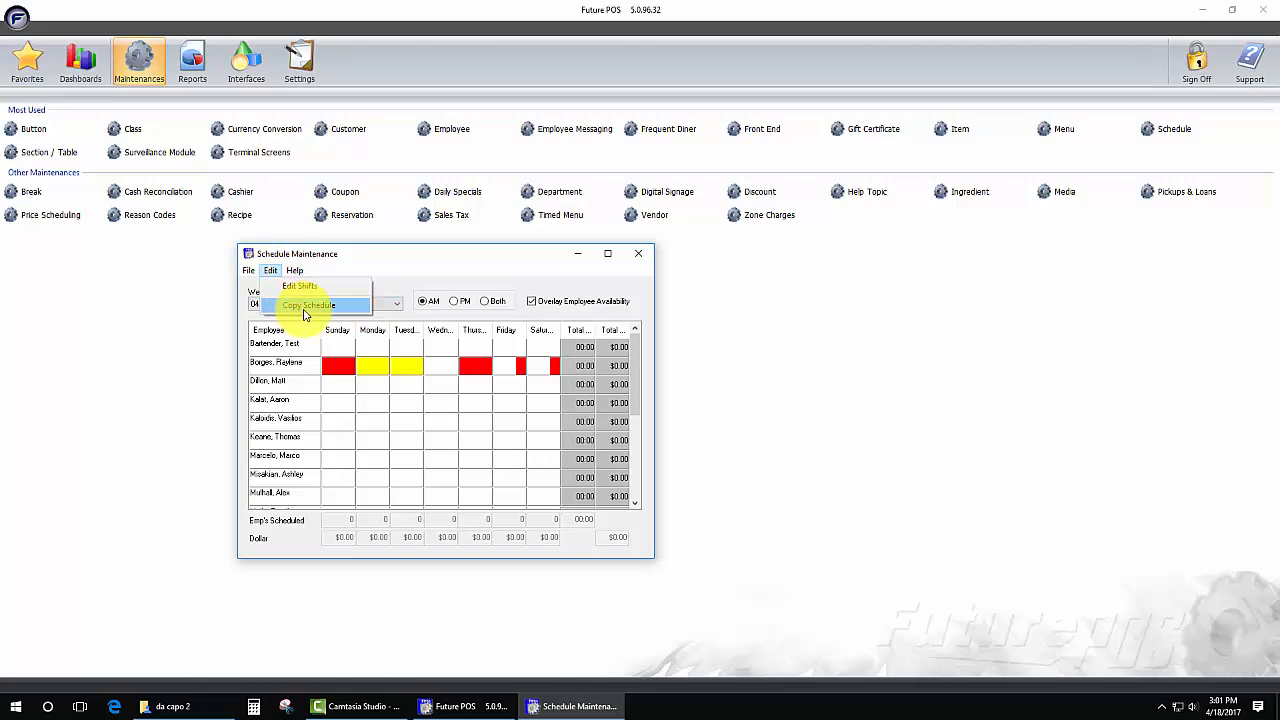
pyautogui.click(304, 309)
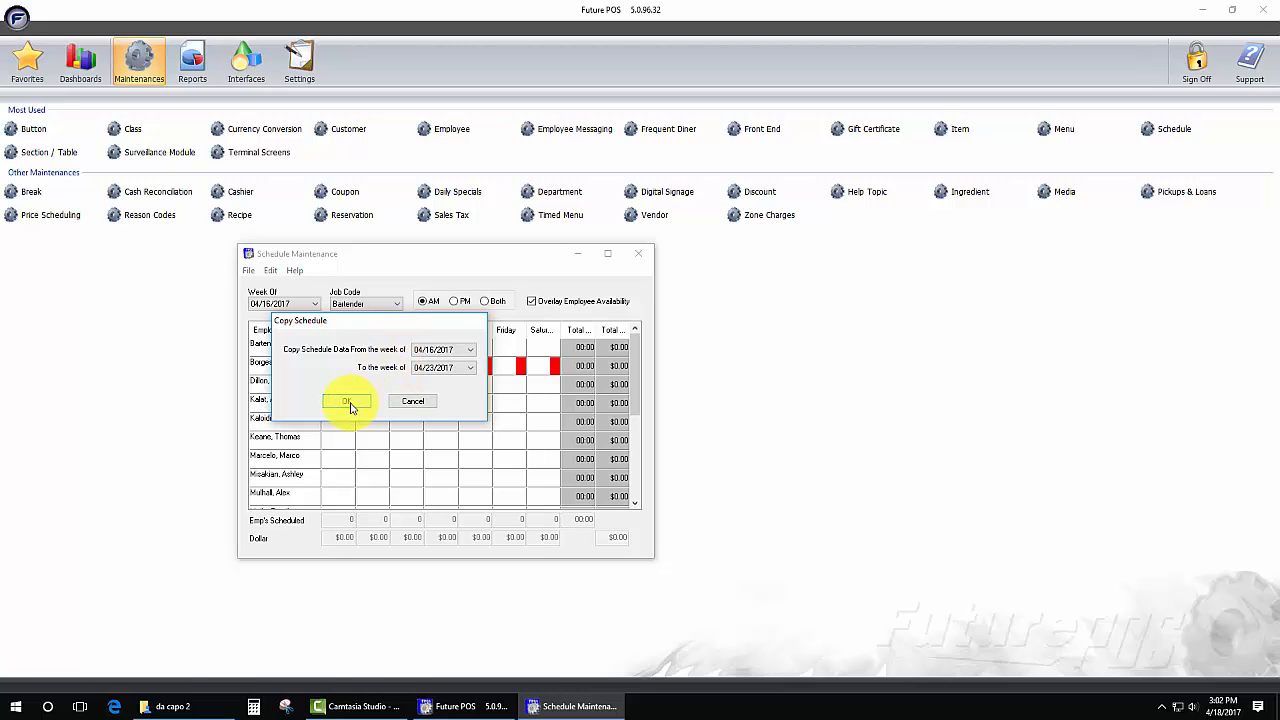
pyautogui.click(350, 403)
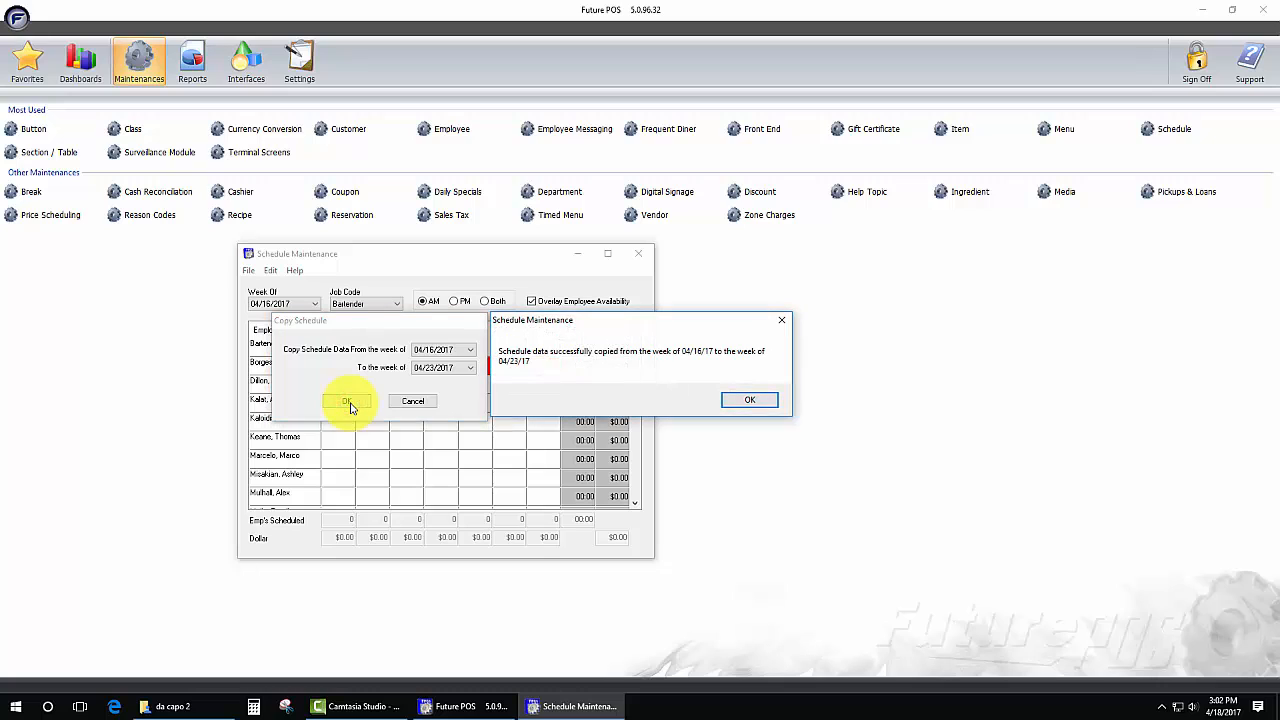
pyautogui.click(740, 400)
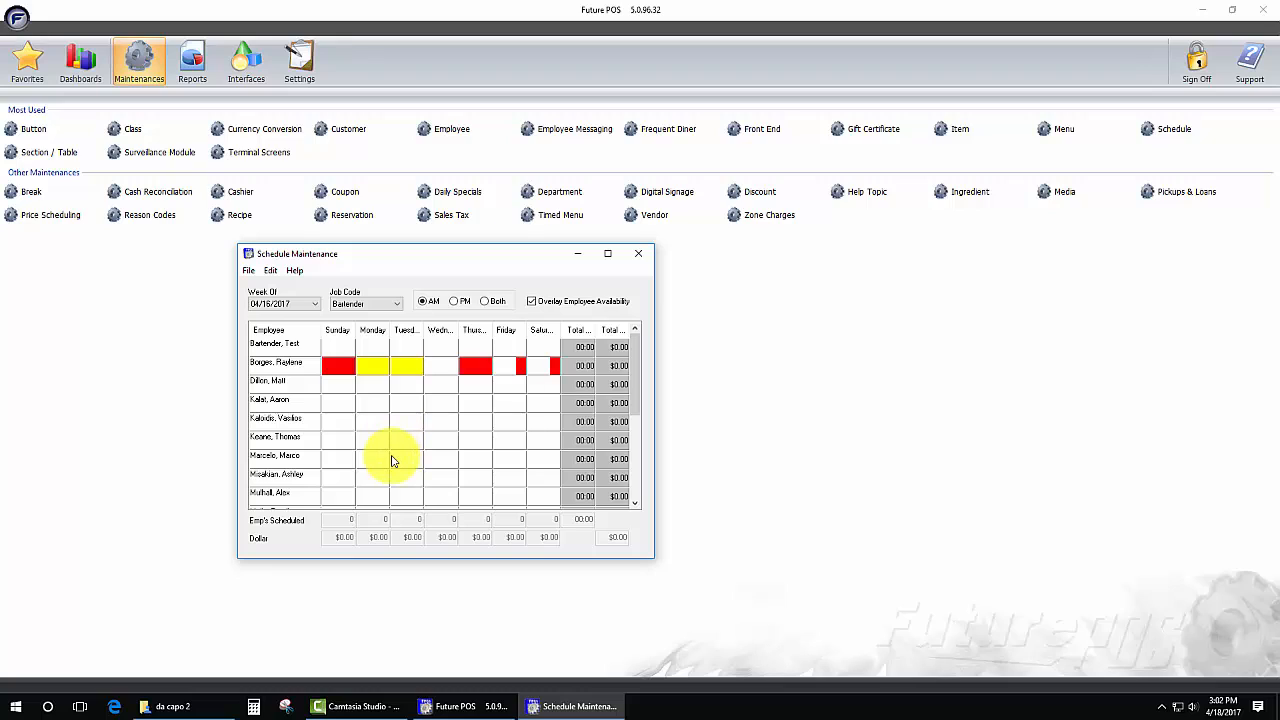
# Step: Add the AM Bar shift to the second employee's Monday, accepting it despite the requested time off
pyautogui.rightClick(371, 367)
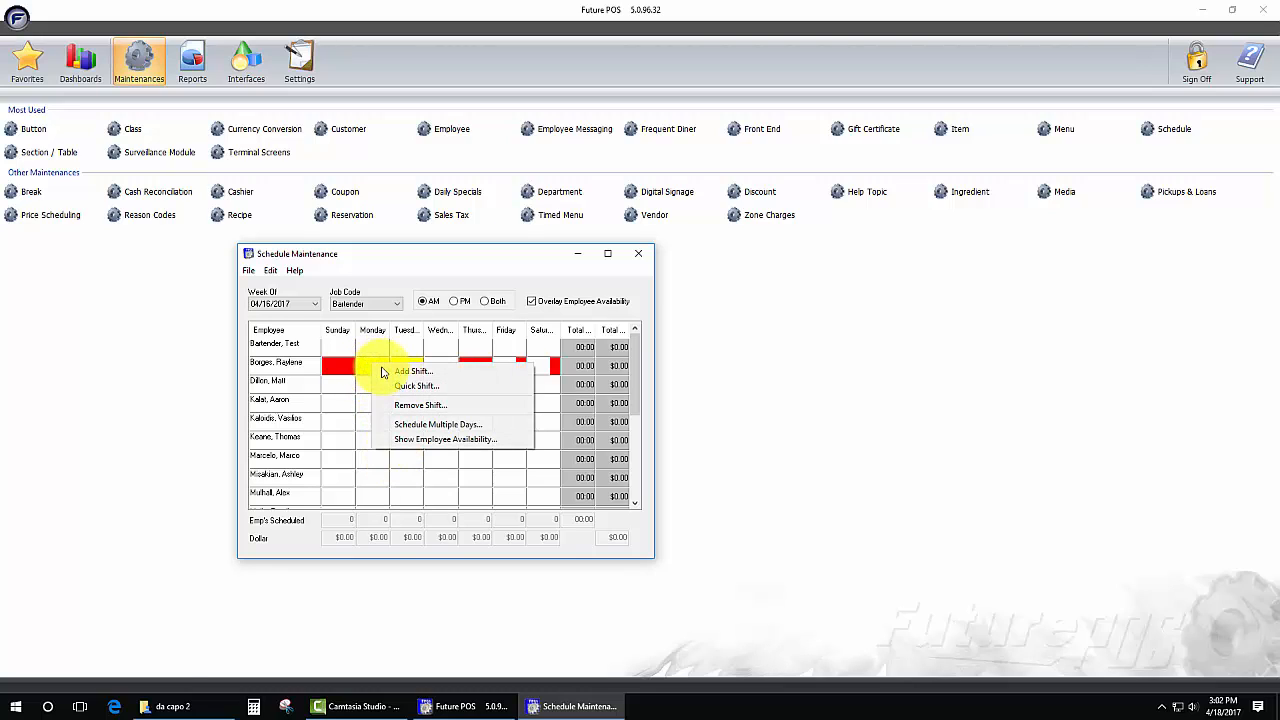
pyautogui.click(406, 372)
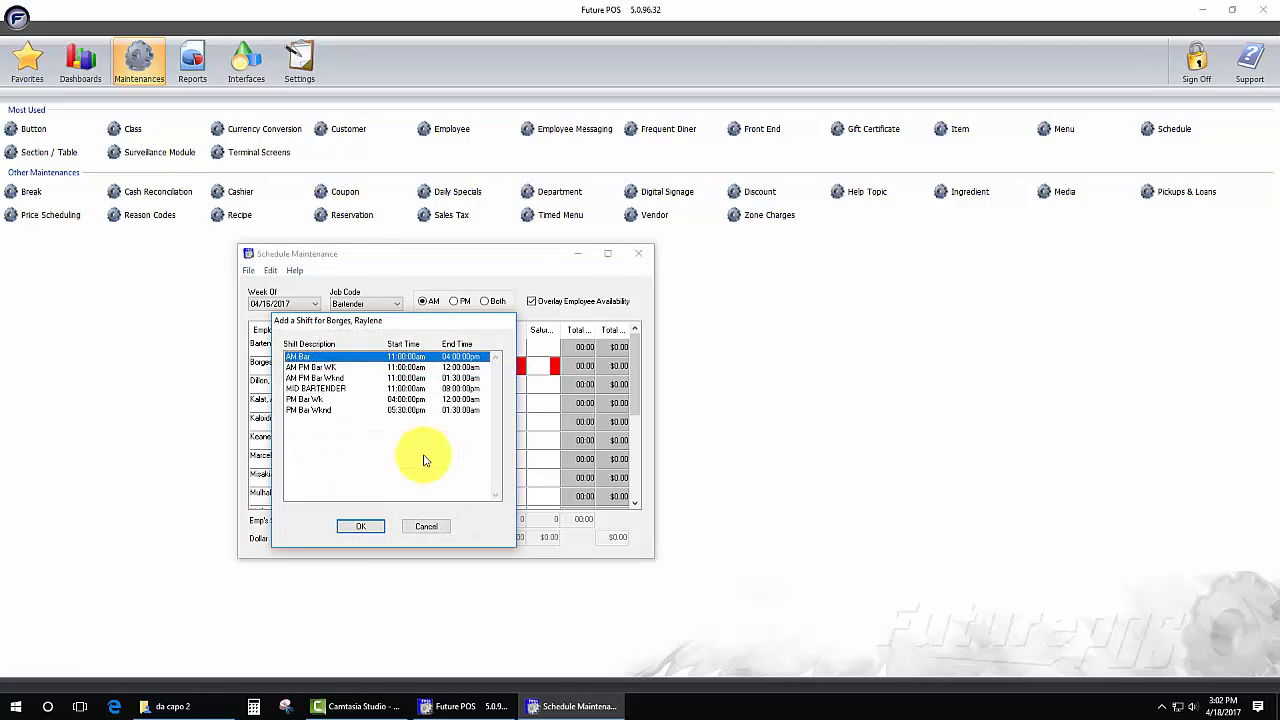
pyautogui.moveTo(377, 320); pyautogui.dragTo(522, 306)
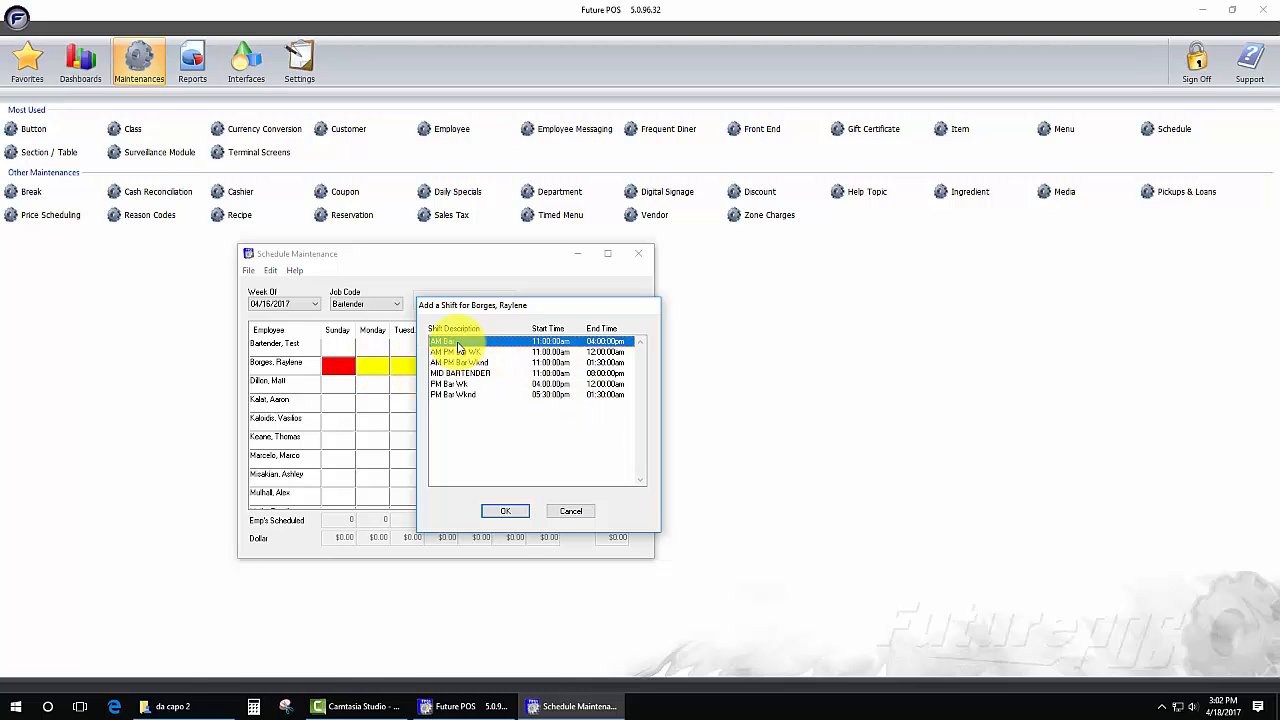
pyautogui.click(507, 512)
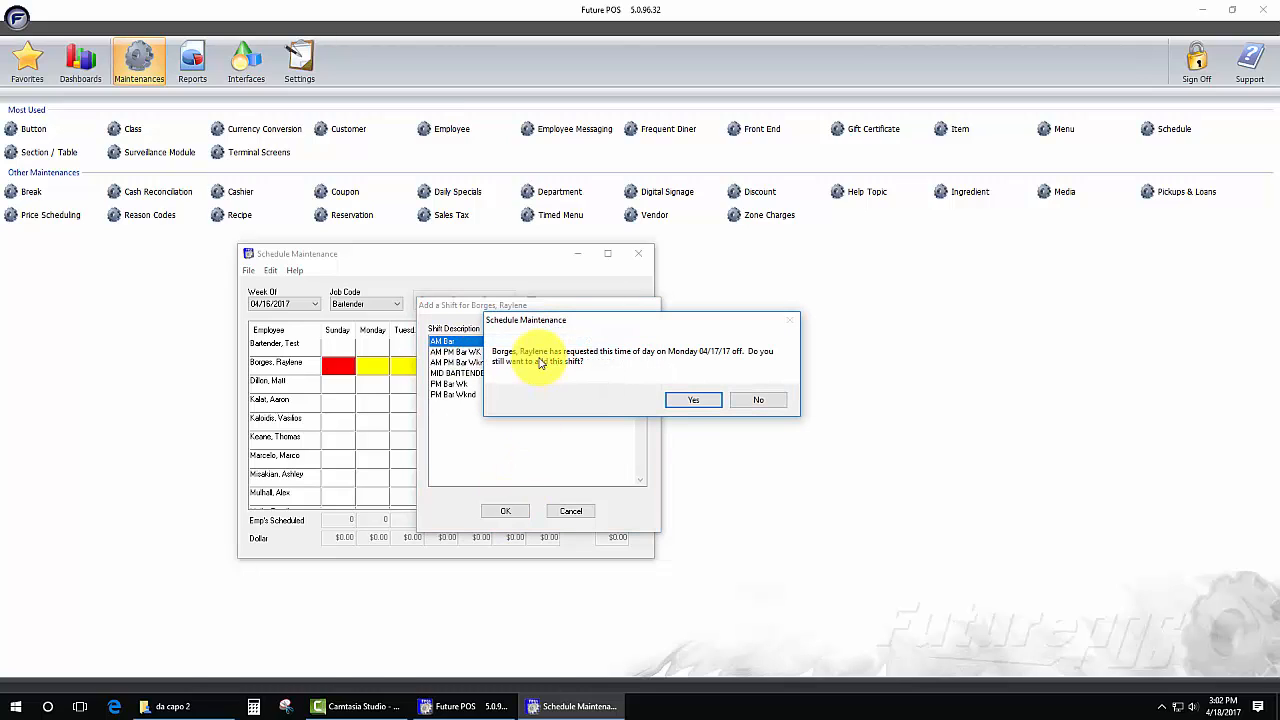
pyautogui.click(690, 399)
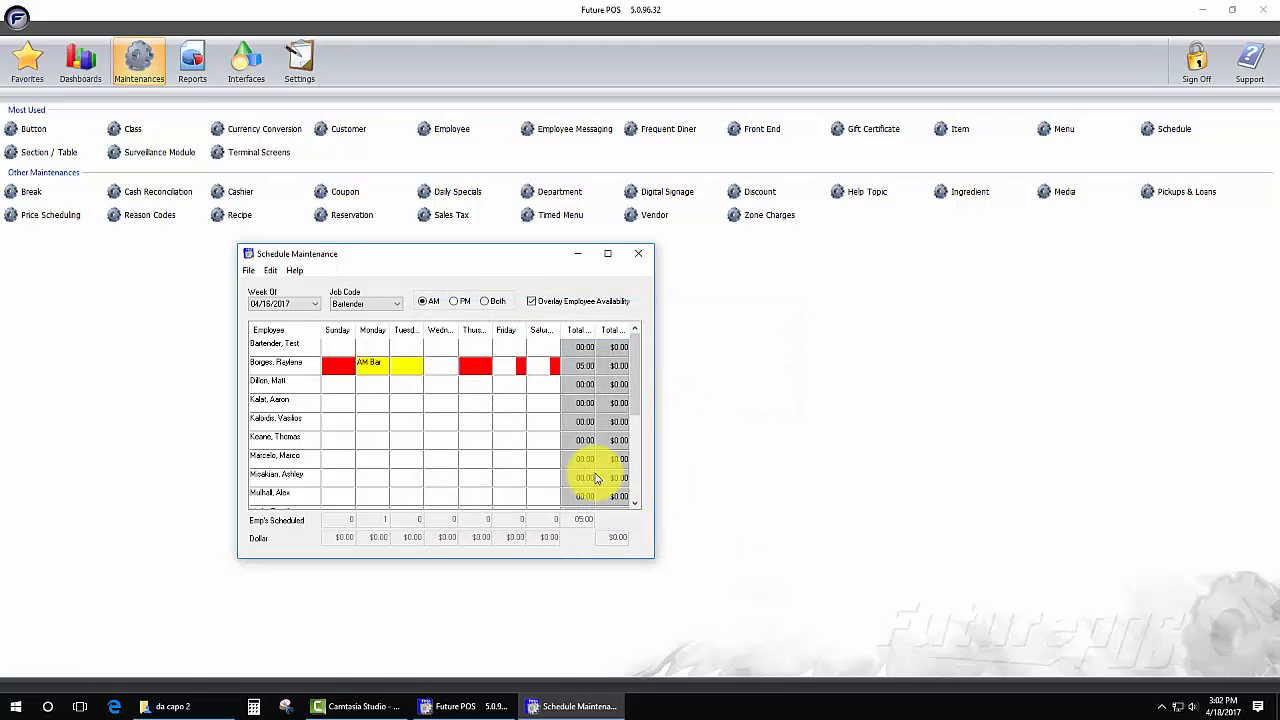
# Step: Try to add the AM PM Bar Wknd shift to the second employee's Sunday, then leave the shift selection
pyautogui.rightClick(337, 371)
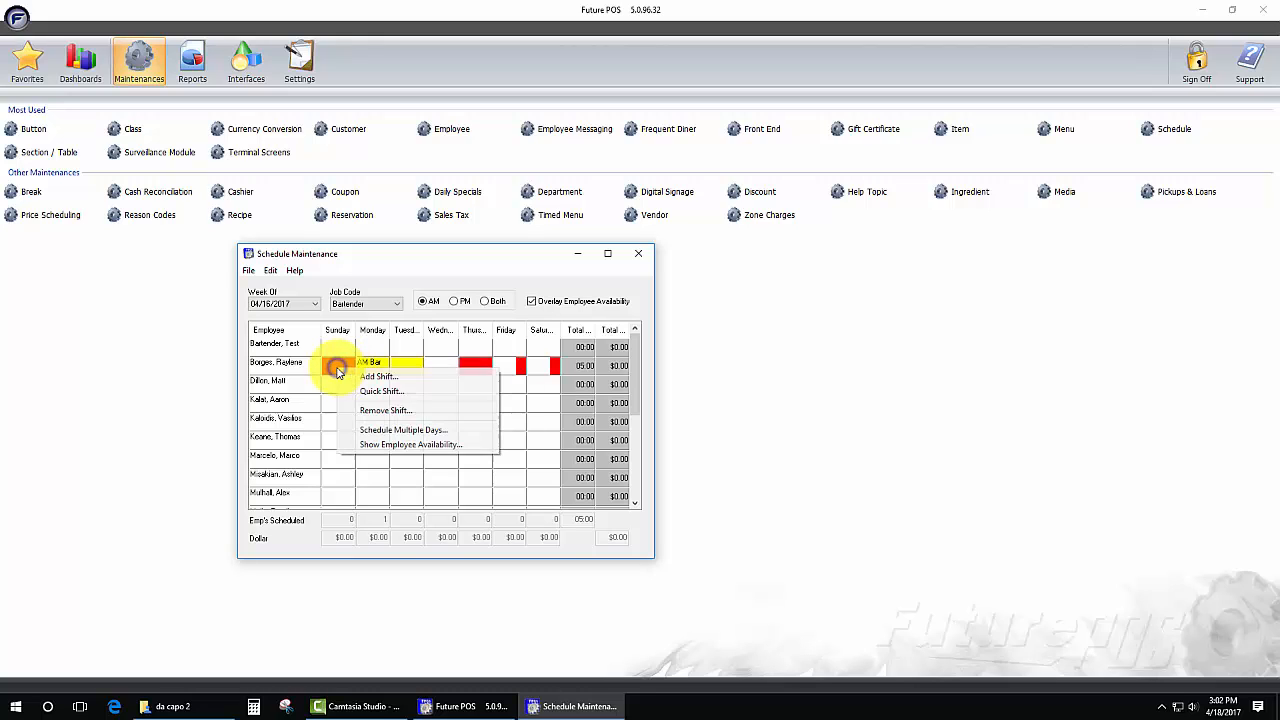
pyautogui.click(358, 377)
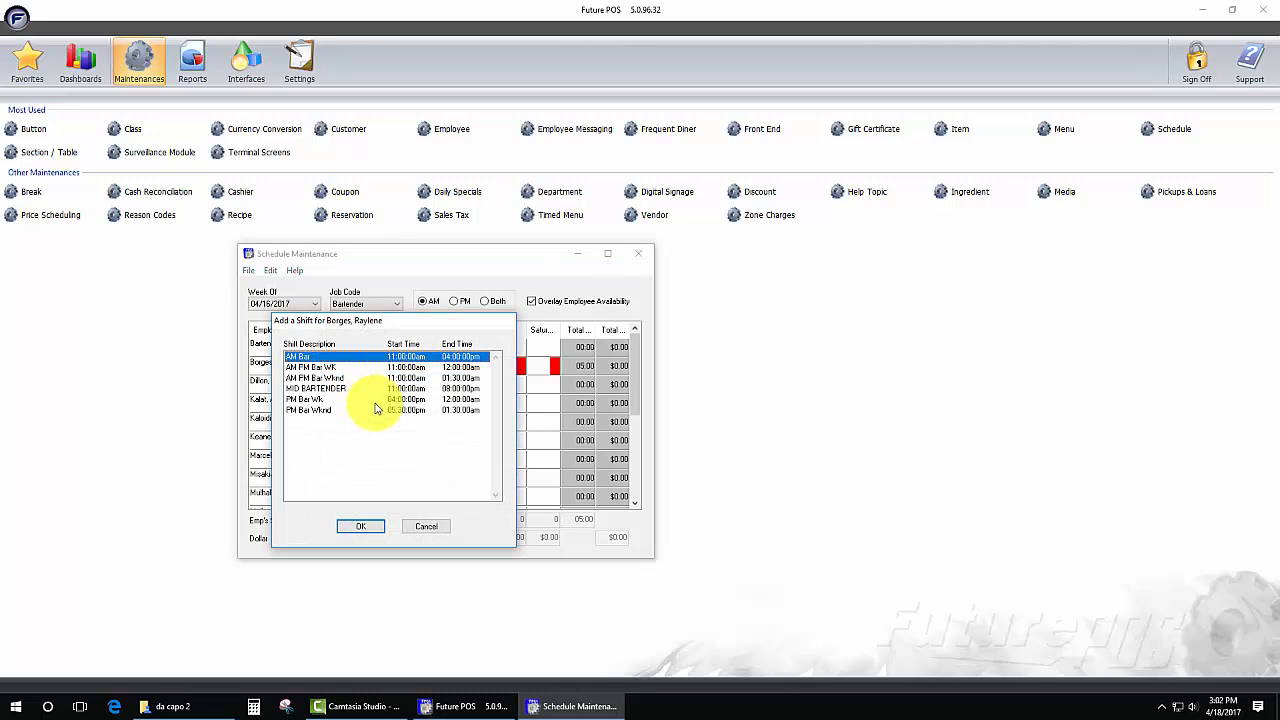
pyautogui.click(325, 378)
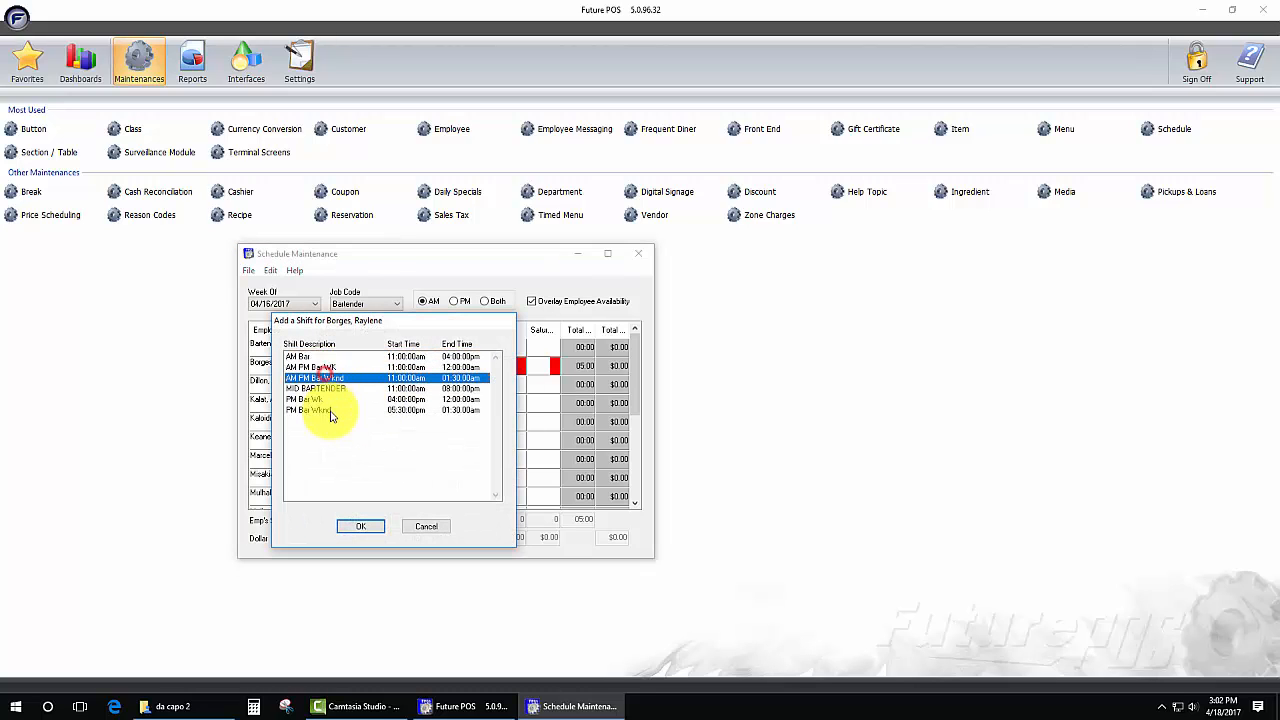
pyautogui.click(361, 527)
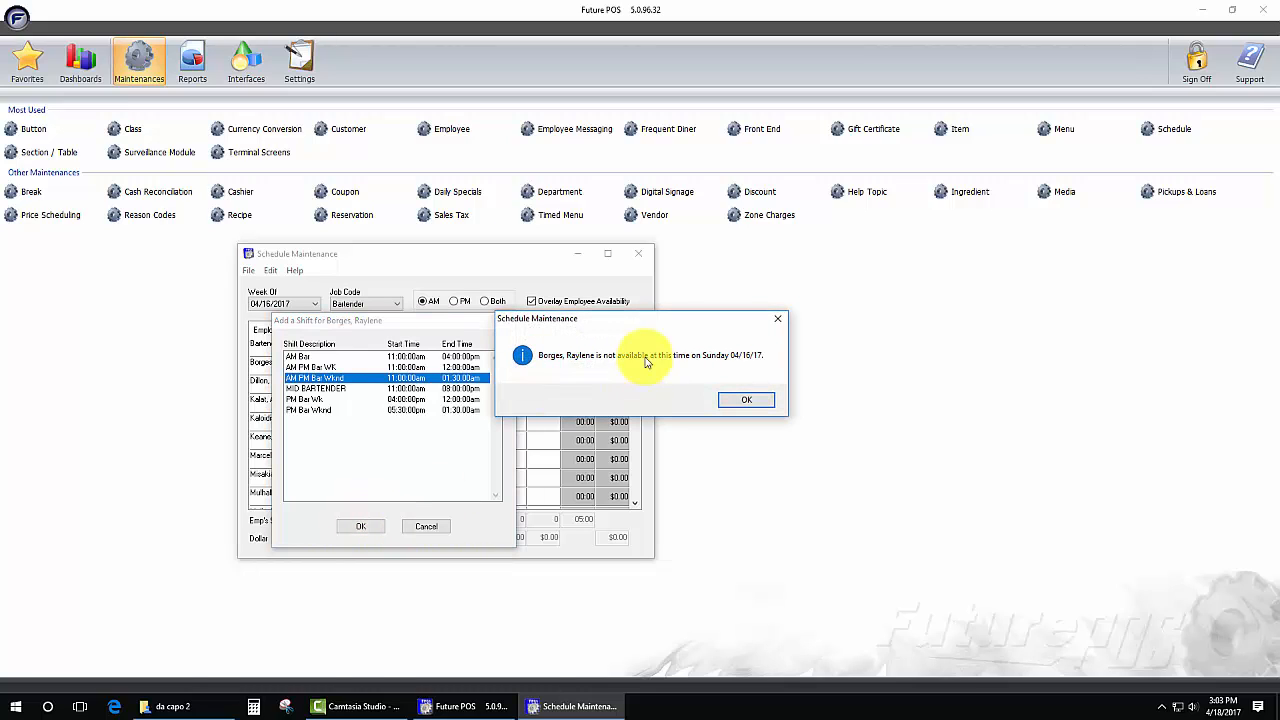
pyautogui.click(745, 398)
pyautogui.click(424, 526)
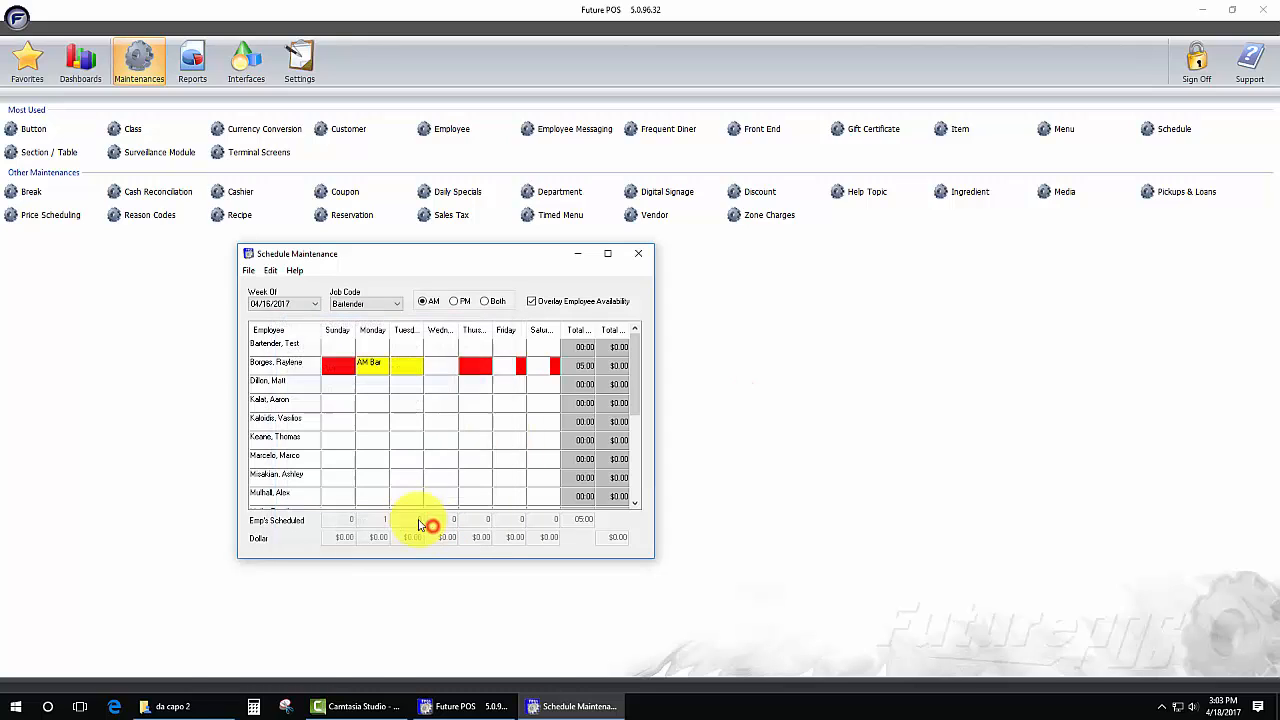
# Step: Add the AM PM Bar WK shift to the second employee's Wednesday
pyautogui.rightClick(411, 368)
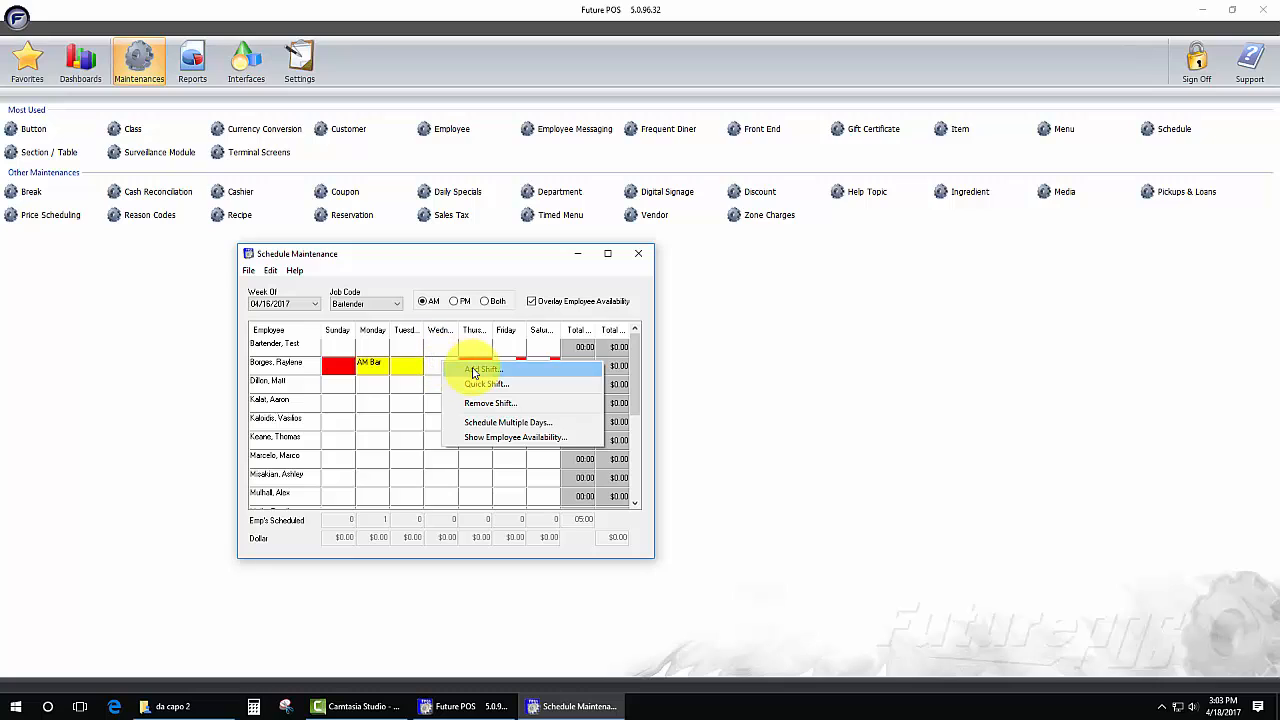
pyautogui.click(462, 372)
pyautogui.click(329, 368)
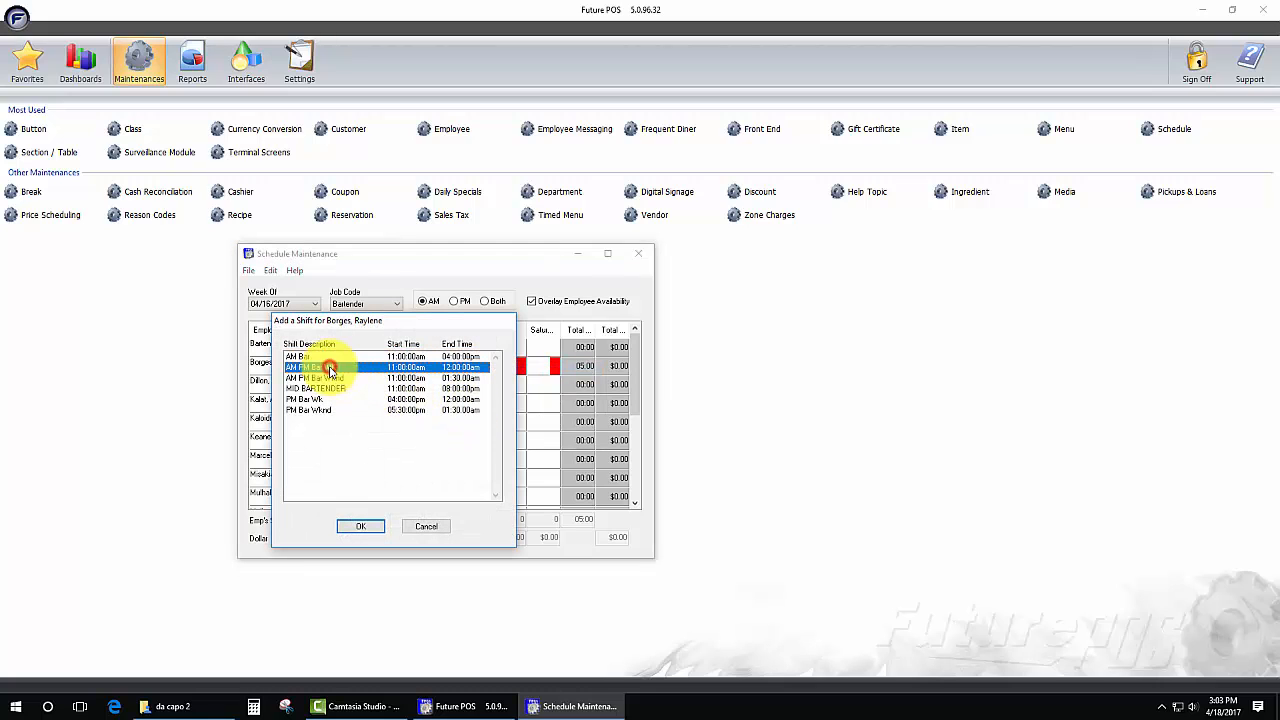
pyautogui.click(360, 526)
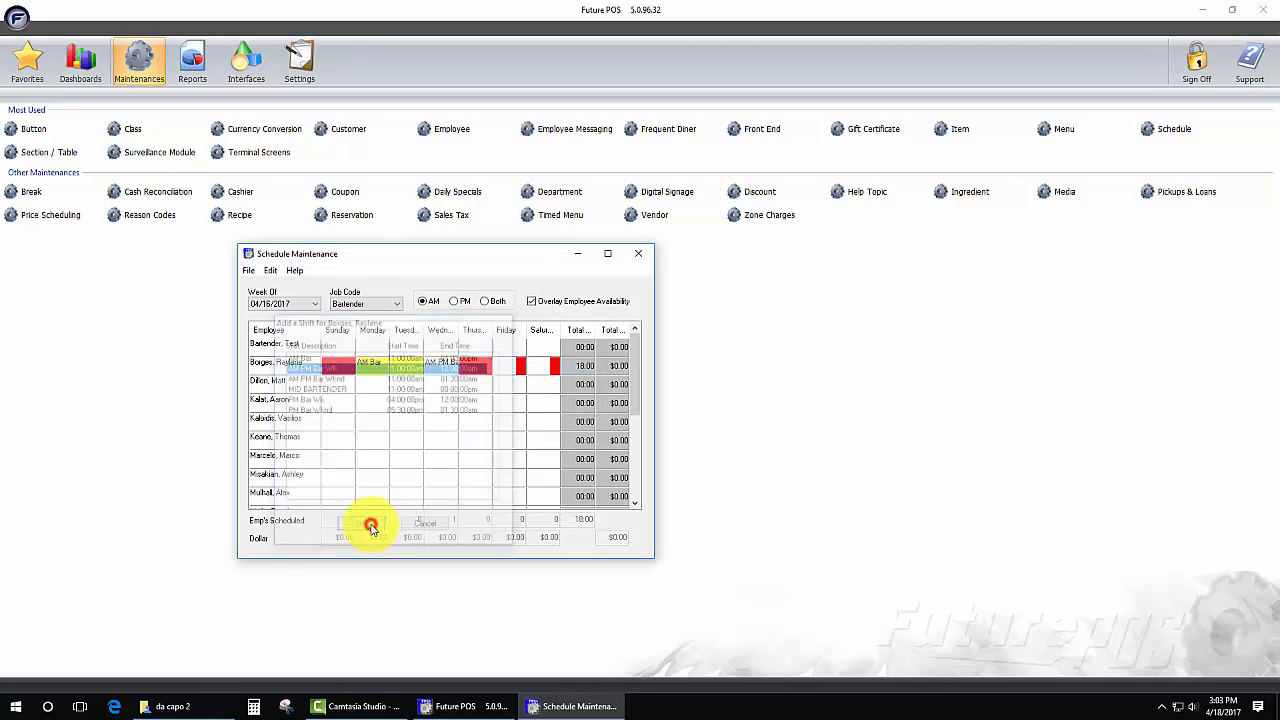
# Step: Add the AM Bar shift to the second employee's Friday after first trying the PM Bar Wk shift there
pyautogui.rightClick(507, 369)
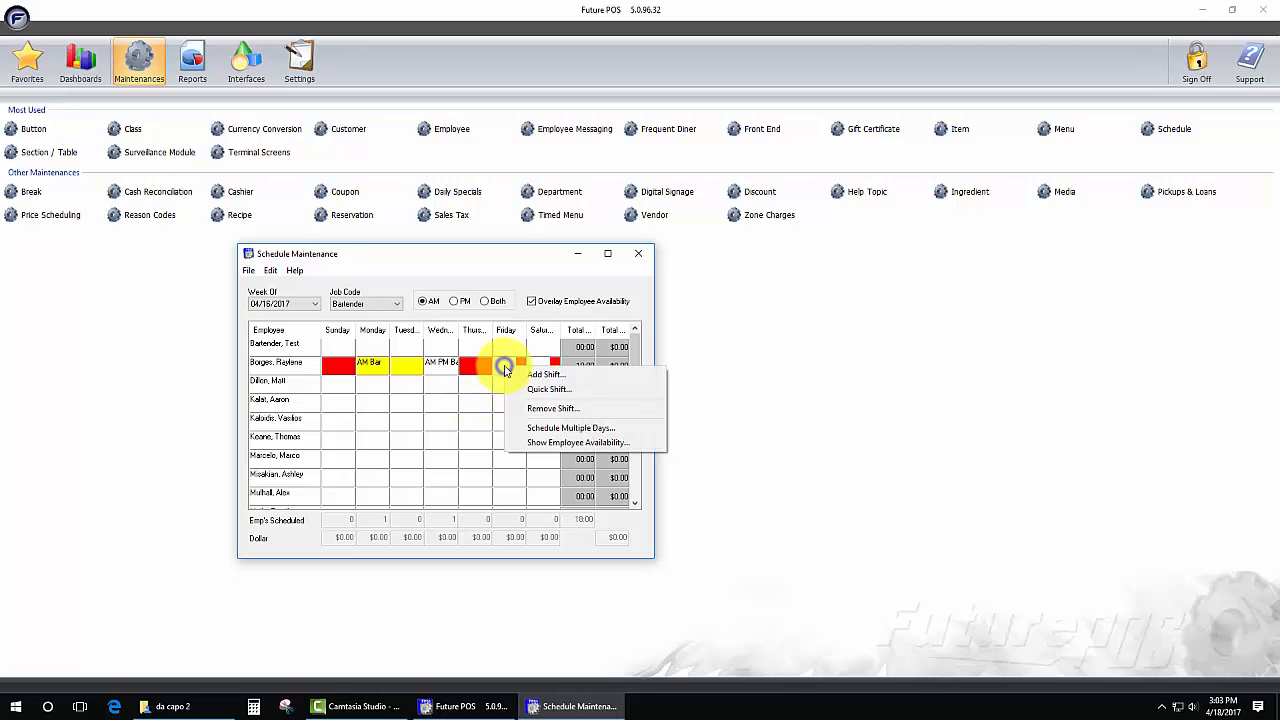
pyautogui.click(530, 375)
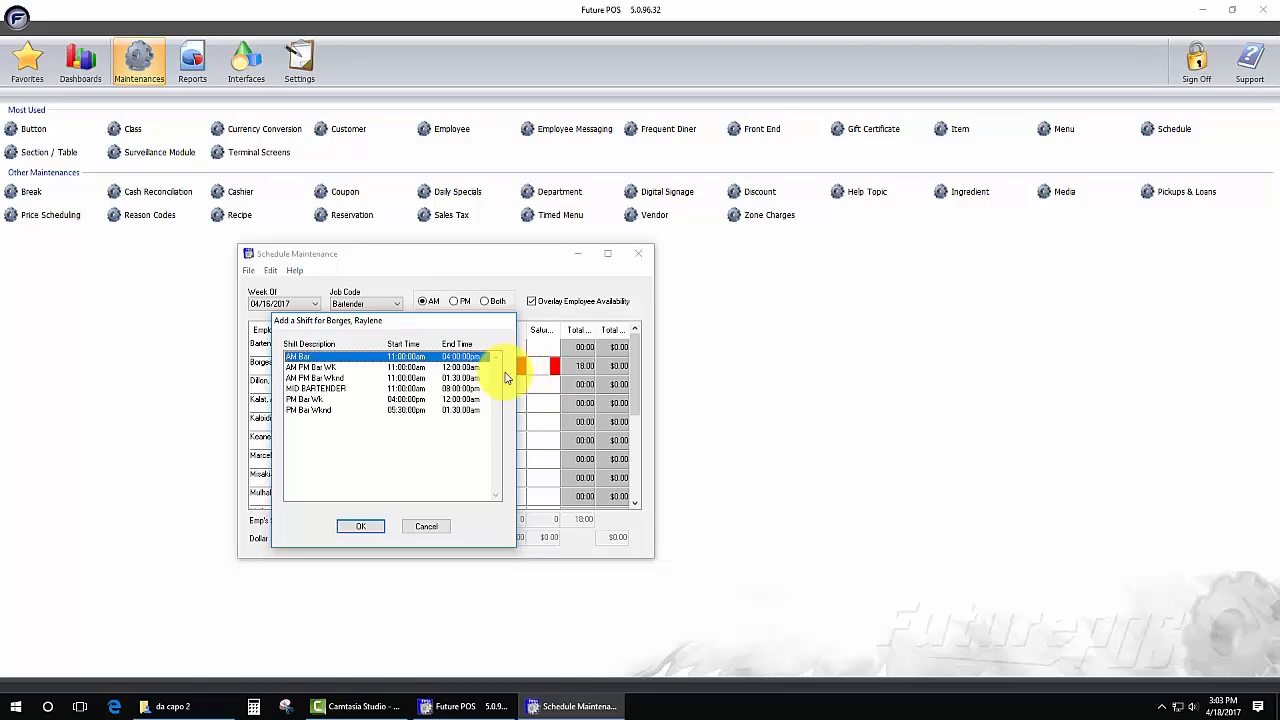
pyautogui.click(320, 400)
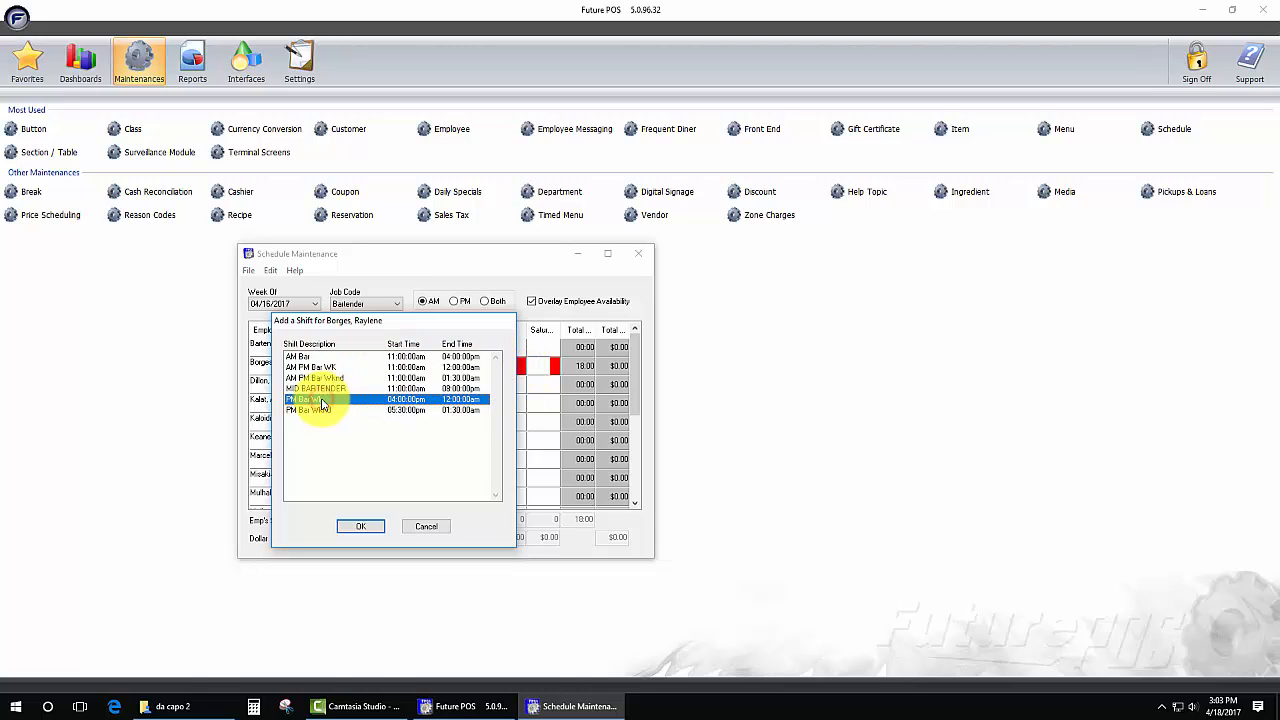
pyautogui.click(361, 526)
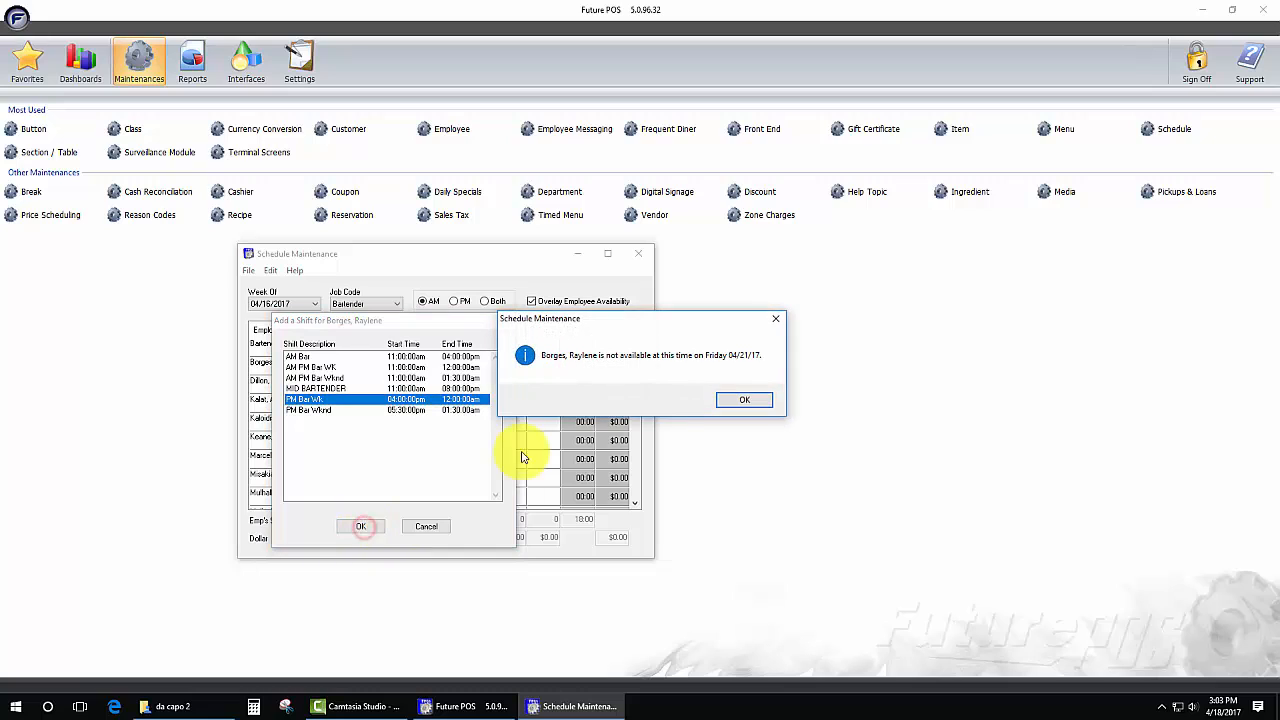
pyautogui.click(744, 399)
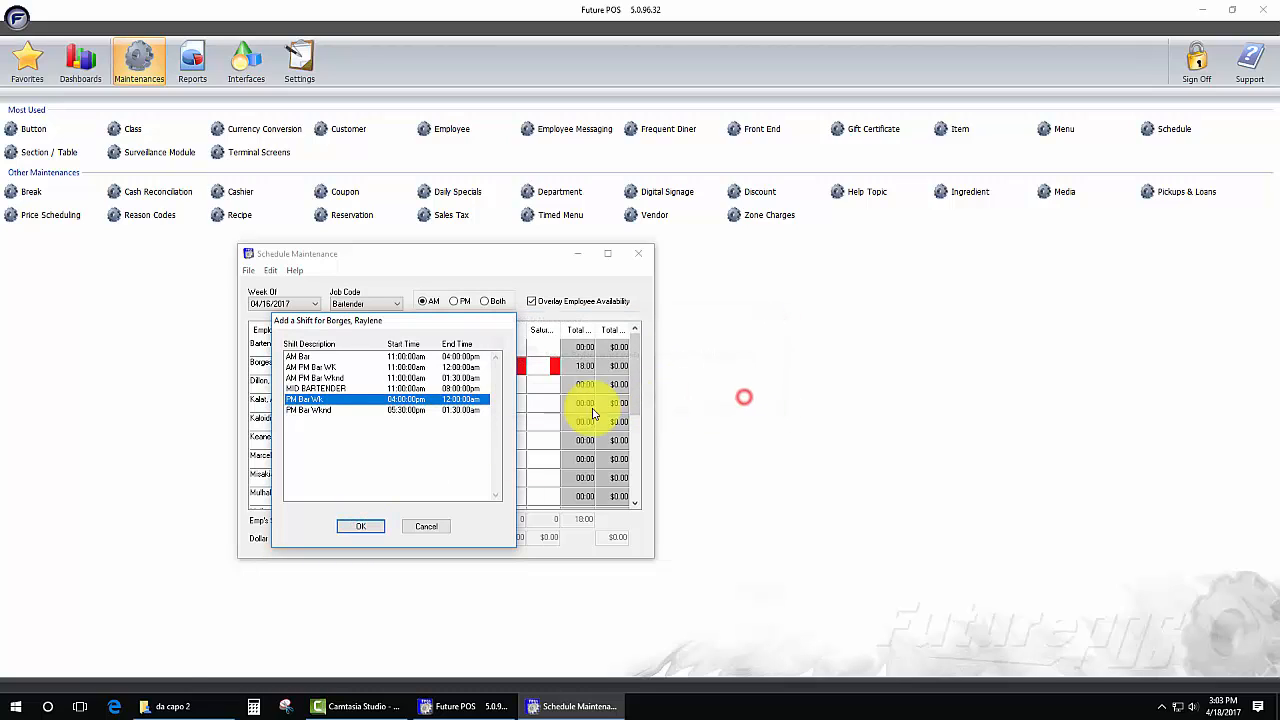
pyautogui.click(305, 357)
pyautogui.click(361, 526)
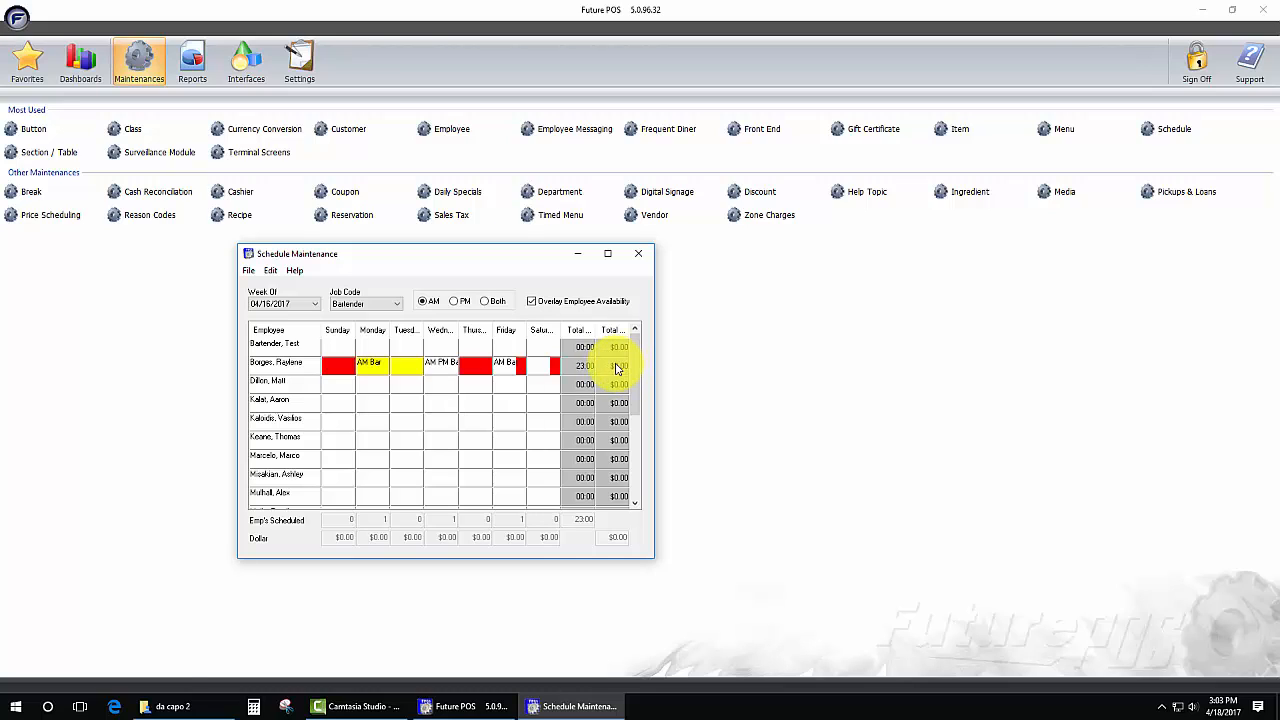
pyautogui.scroll(-2, 633, 414)
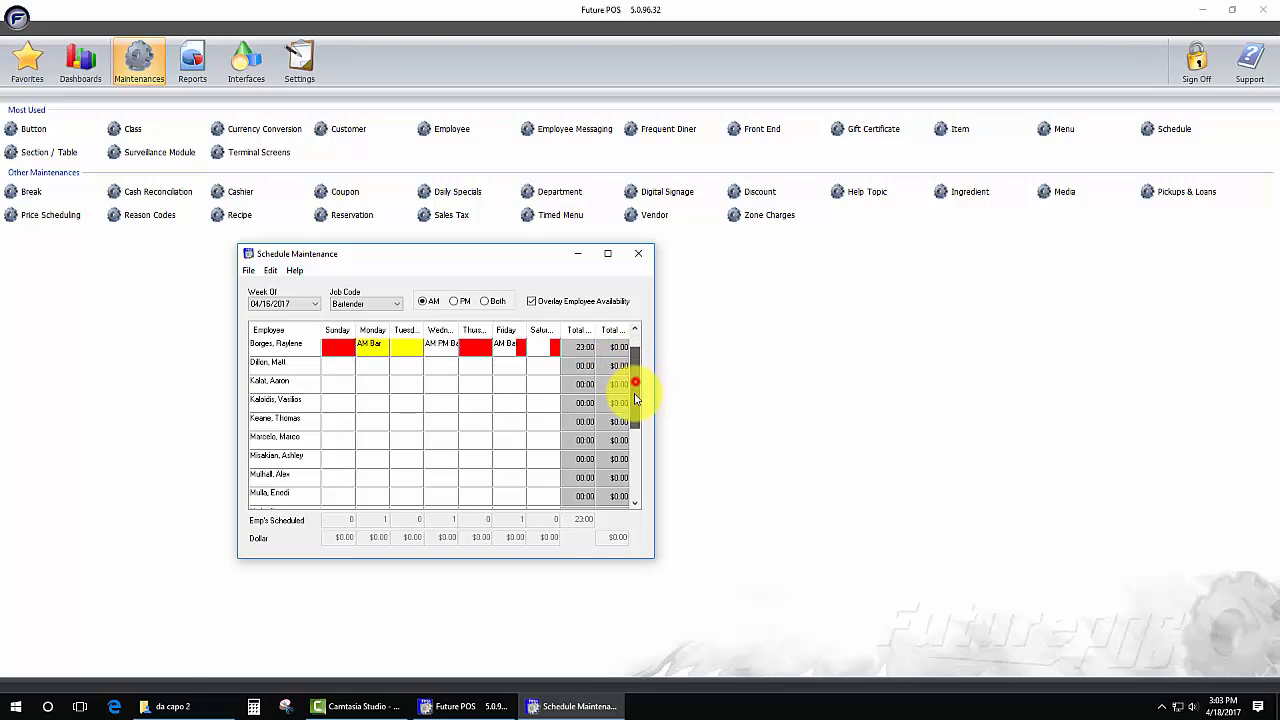
pyautogui.moveTo(630, 400); pyautogui.dragTo(634, 357)
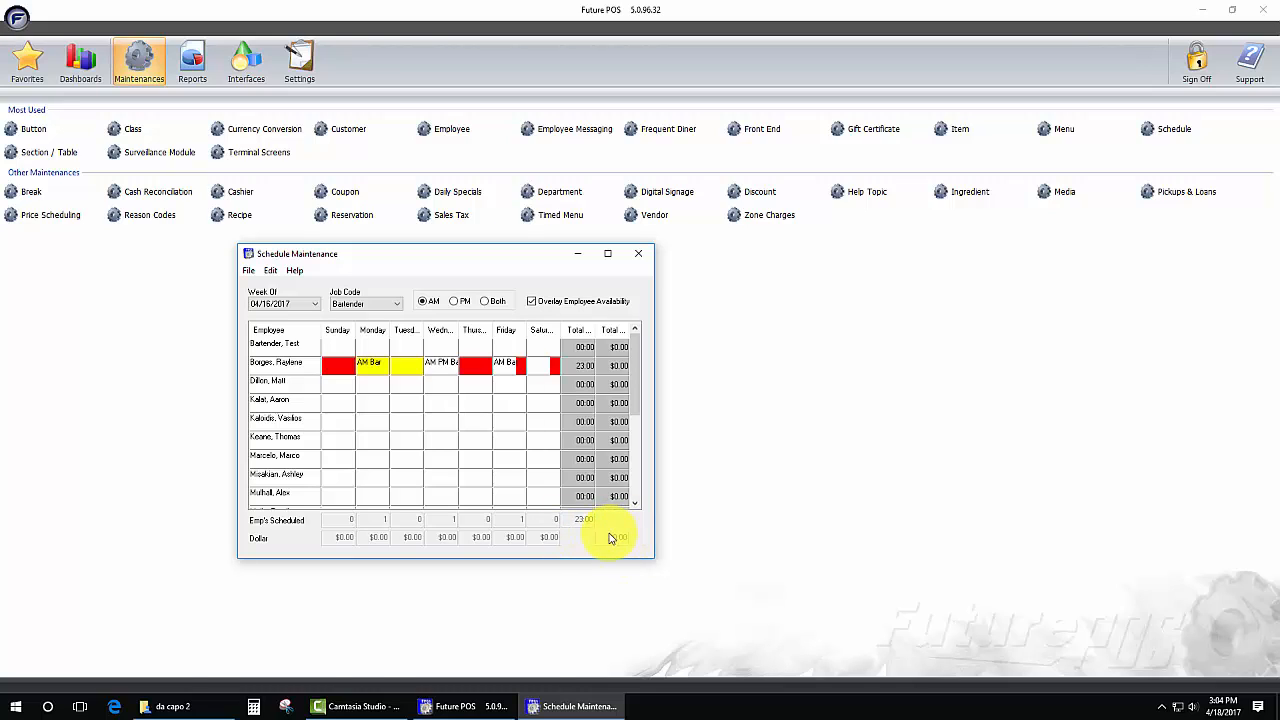
pyautogui.click(365, 303)
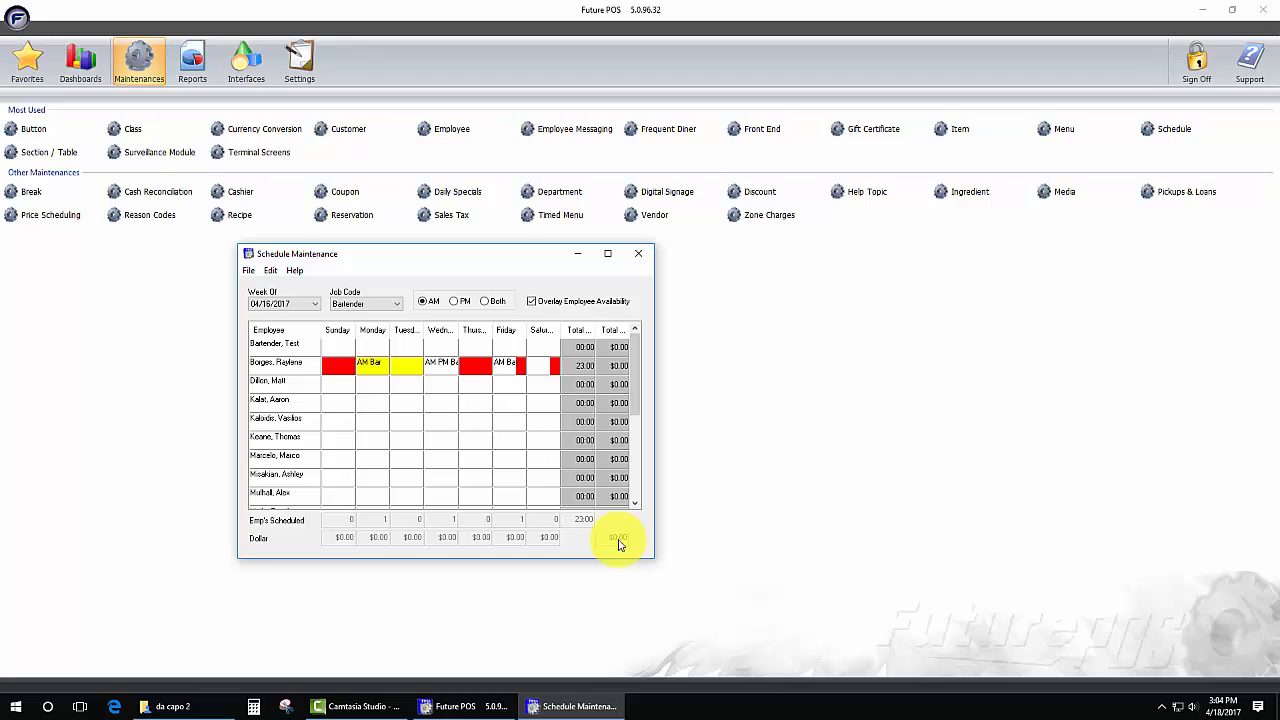
# Step: Add the AM PM Bar WK shift to the third employee's Sunday and Monday
pyautogui.rightClick(336, 391)
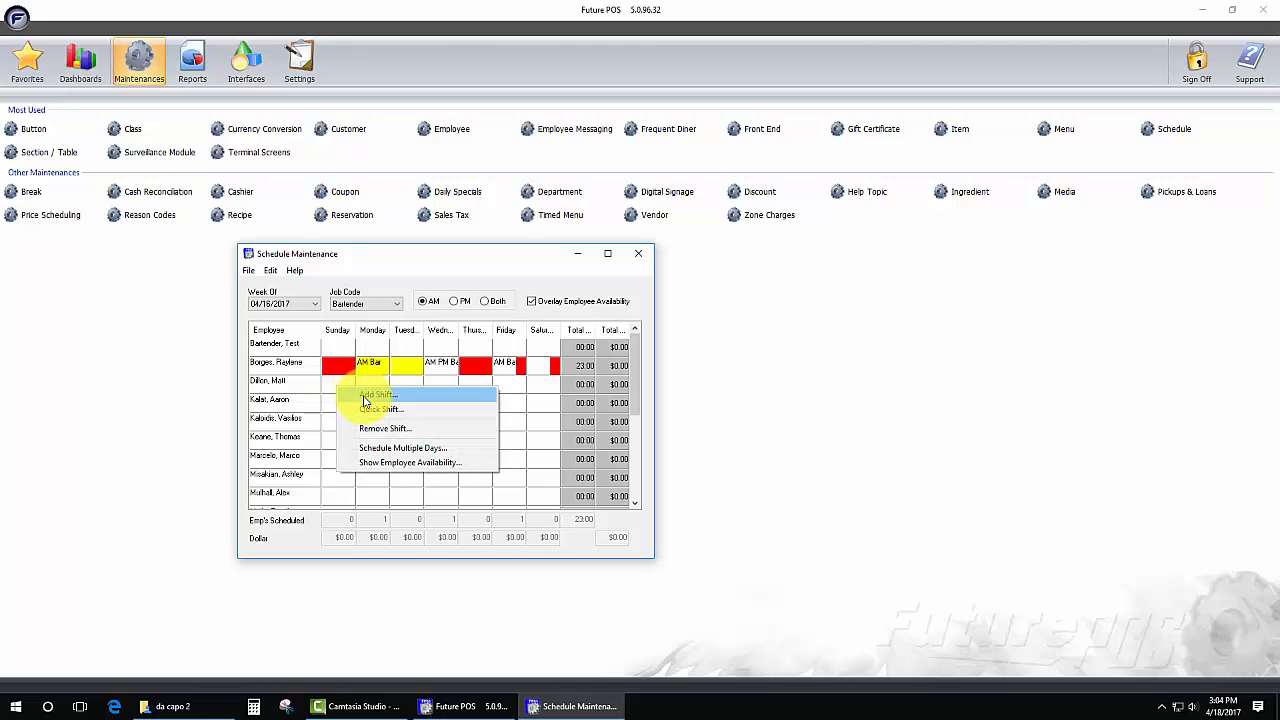
pyautogui.click(348, 400)
pyautogui.click(316, 368)
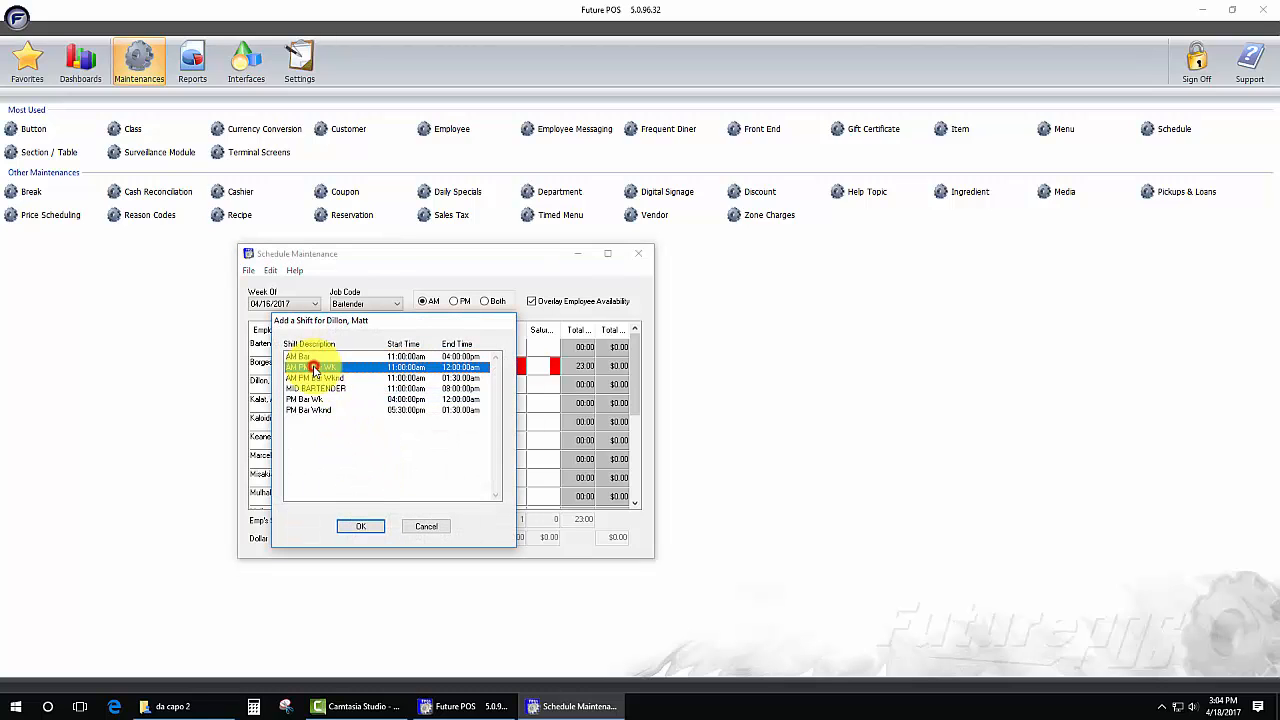
pyautogui.click(361, 526)
pyautogui.rightClick(370, 388)
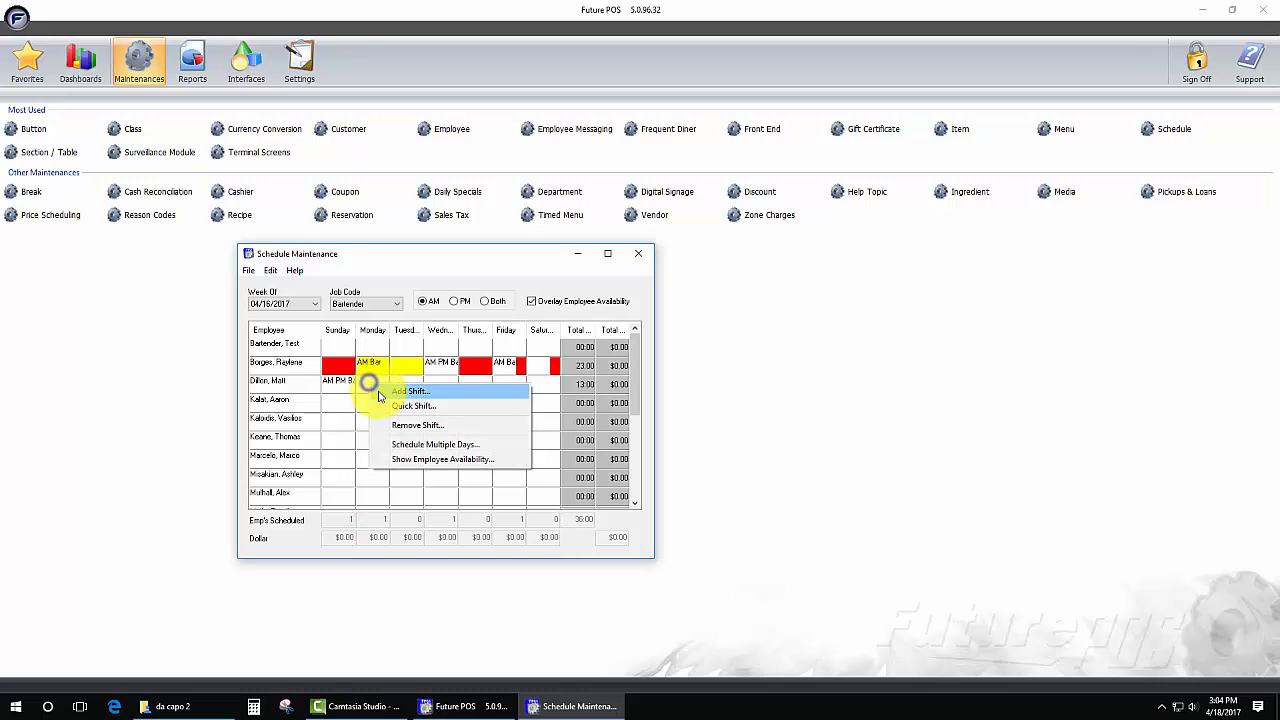
pyautogui.click(396, 395)
pyautogui.click(318, 368)
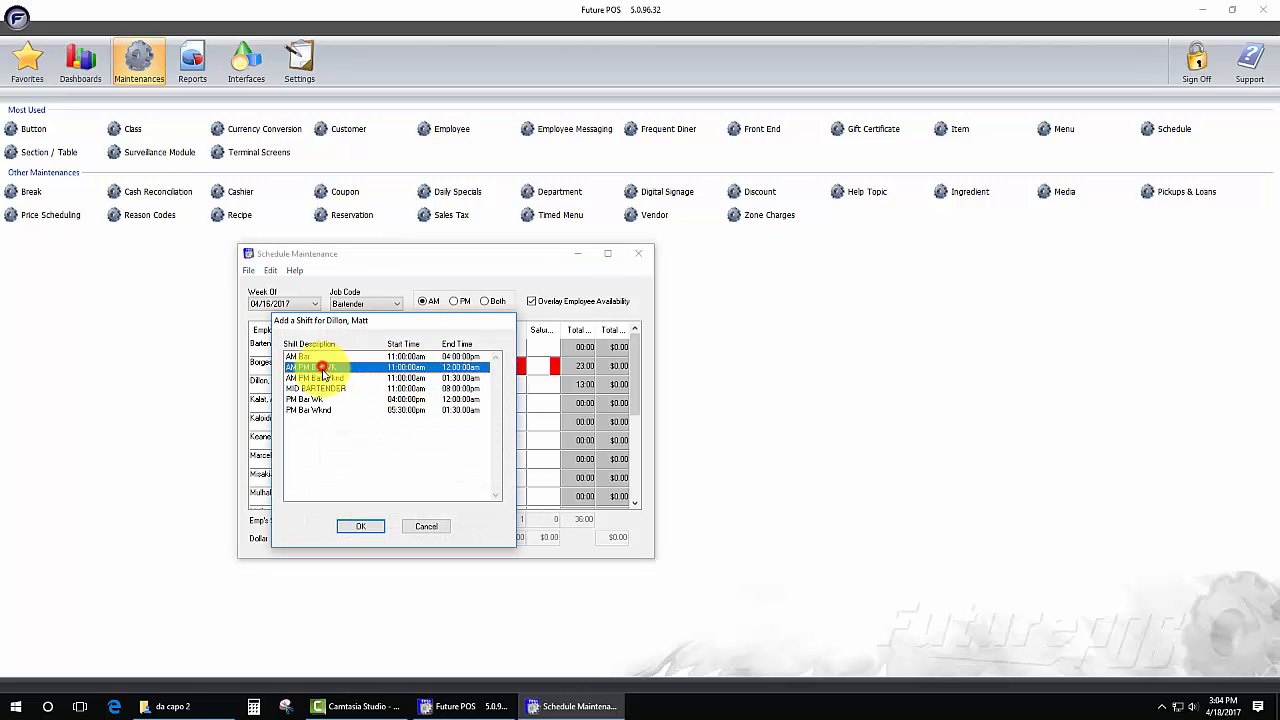
pyautogui.click(361, 526)
# Step: Add the AM PM Bar WK shift to the third employee's Tuesday and Wednesday
pyautogui.rightClick(410, 388)
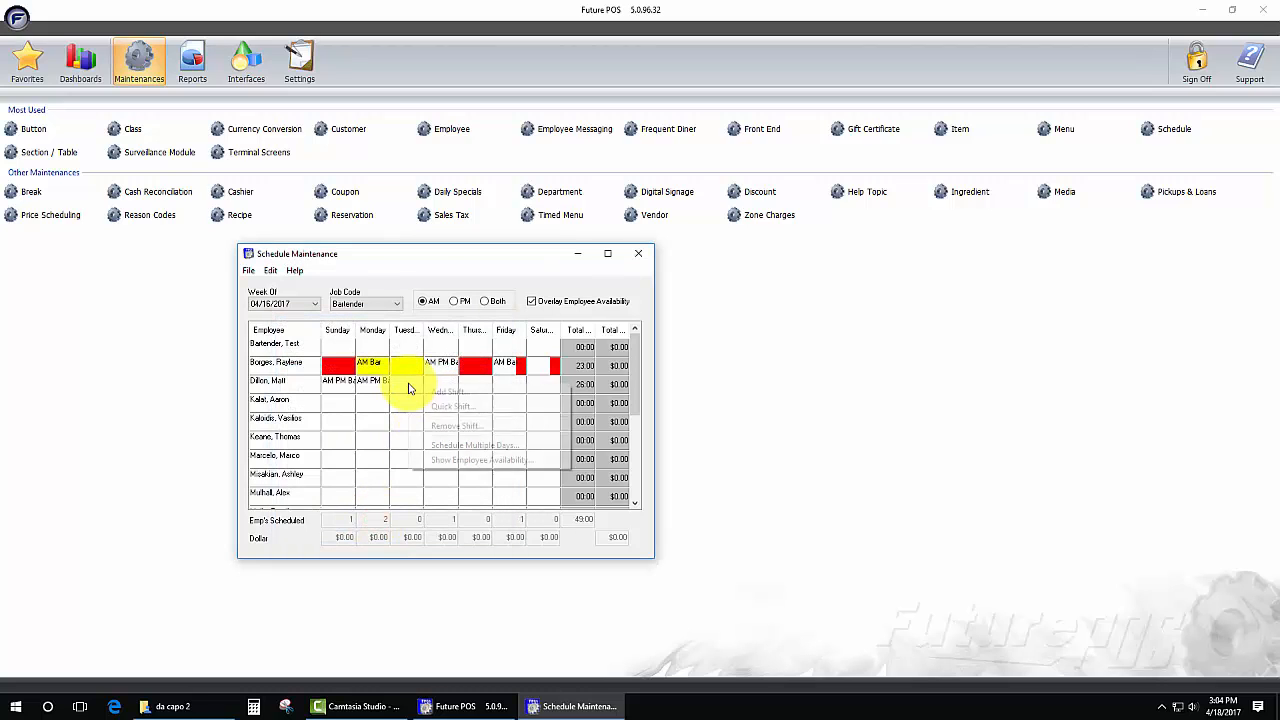
pyautogui.click(428, 396)
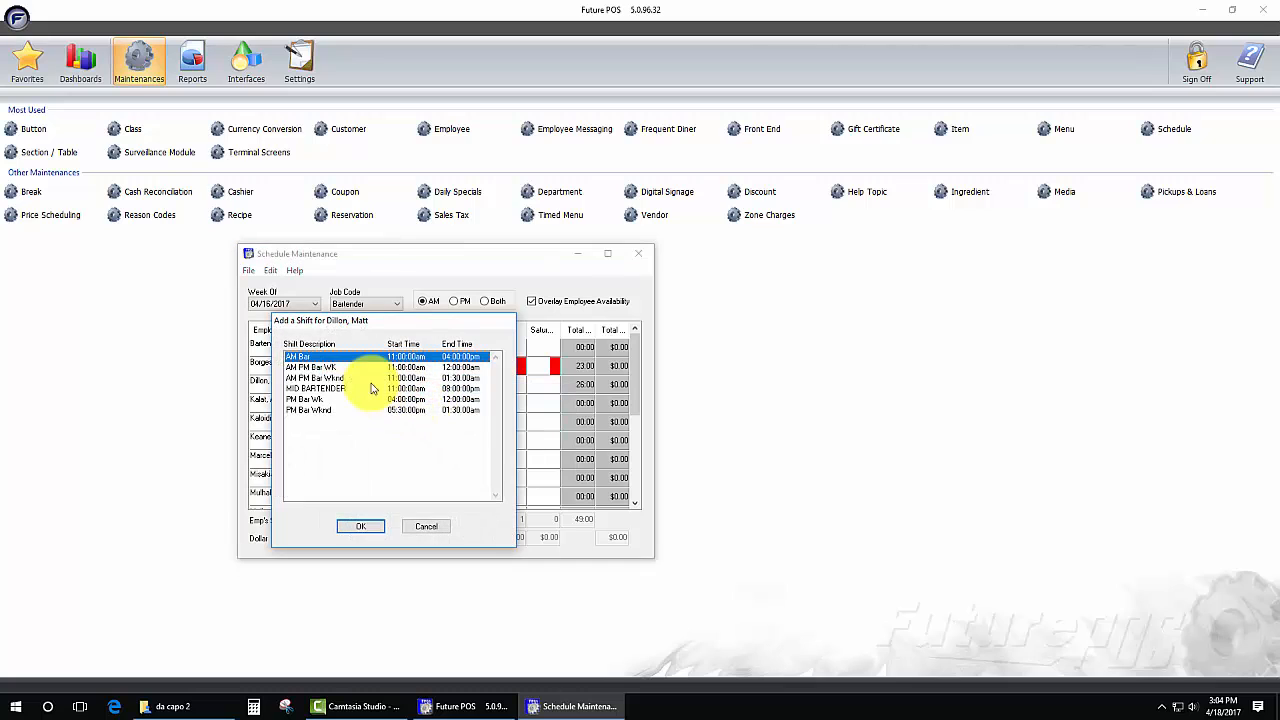
pyautogui.click(320, 367)
pyautogui.click(362, 526)
pyautogui.rightClick(446, 388)
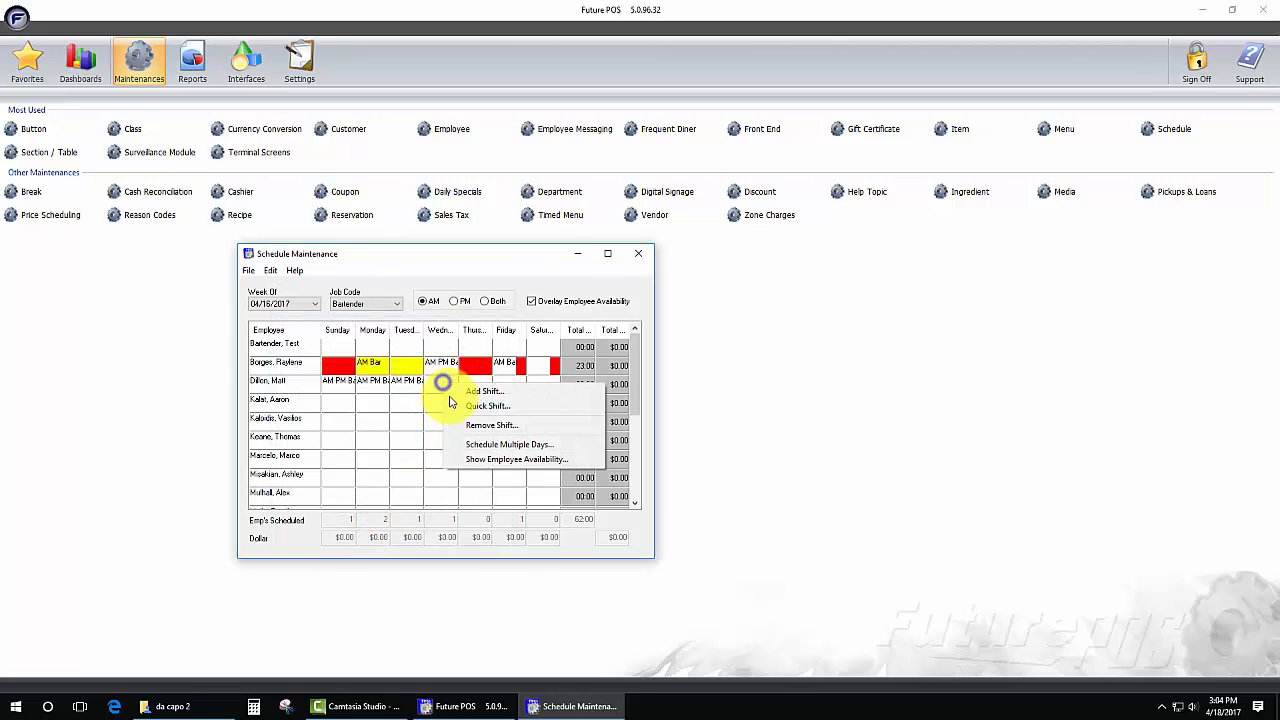
pyautogui.click(484, 394)
pyautogui.click(325, 367)
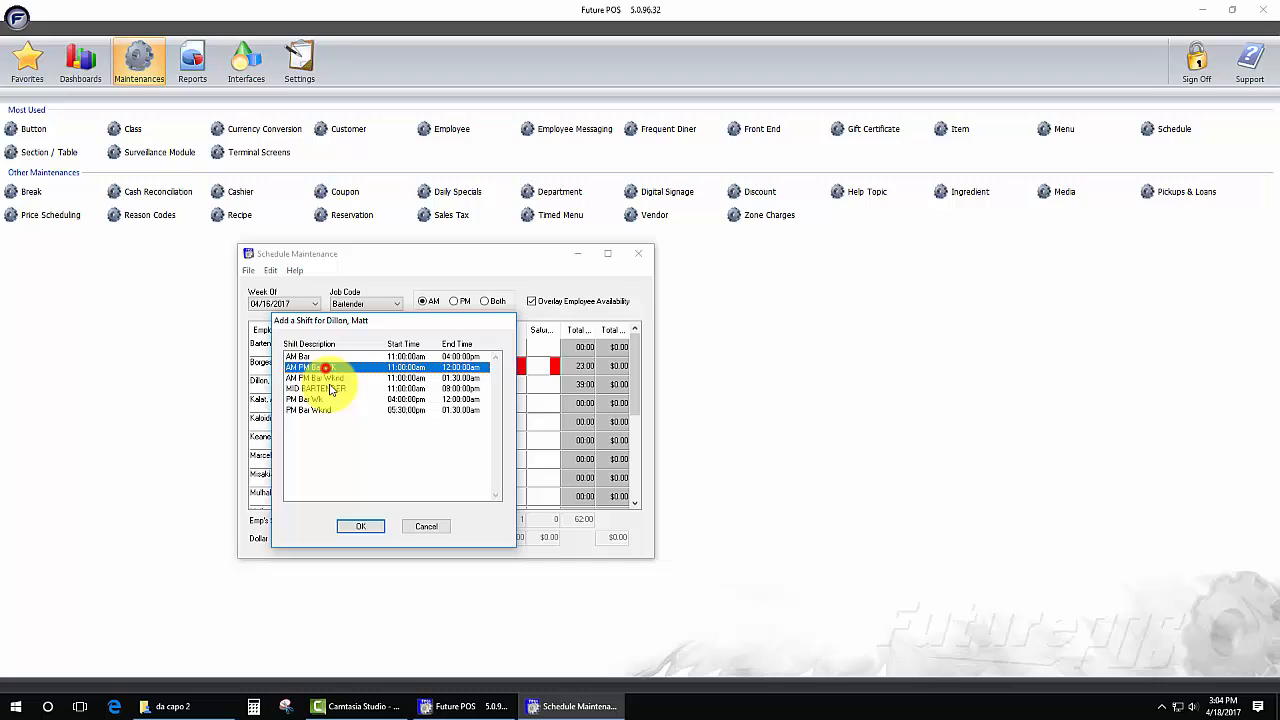
pyautogui.click(361, 526)
# Step: Add the AM PM Bar WK shift to the third employee's Thursday
pyautogui.rightClick(484, 386)
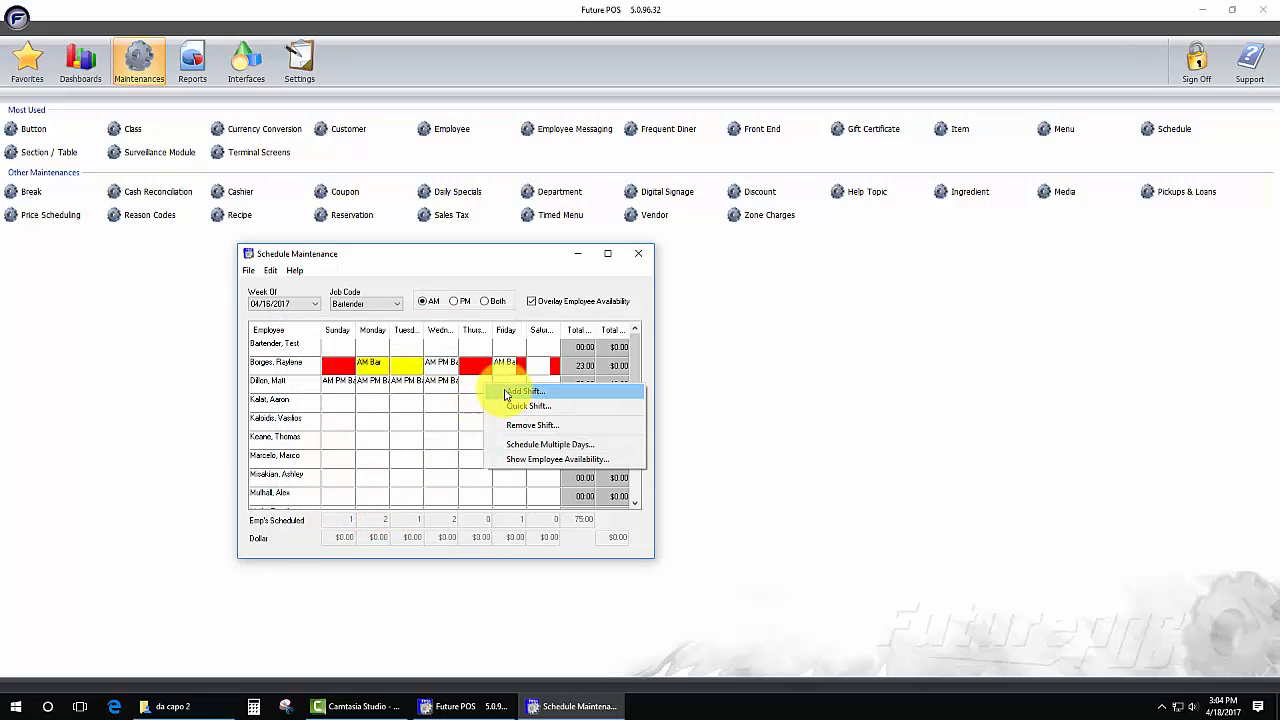
pyautogui.click(505, 391)
pyautogui.click(326, 368)
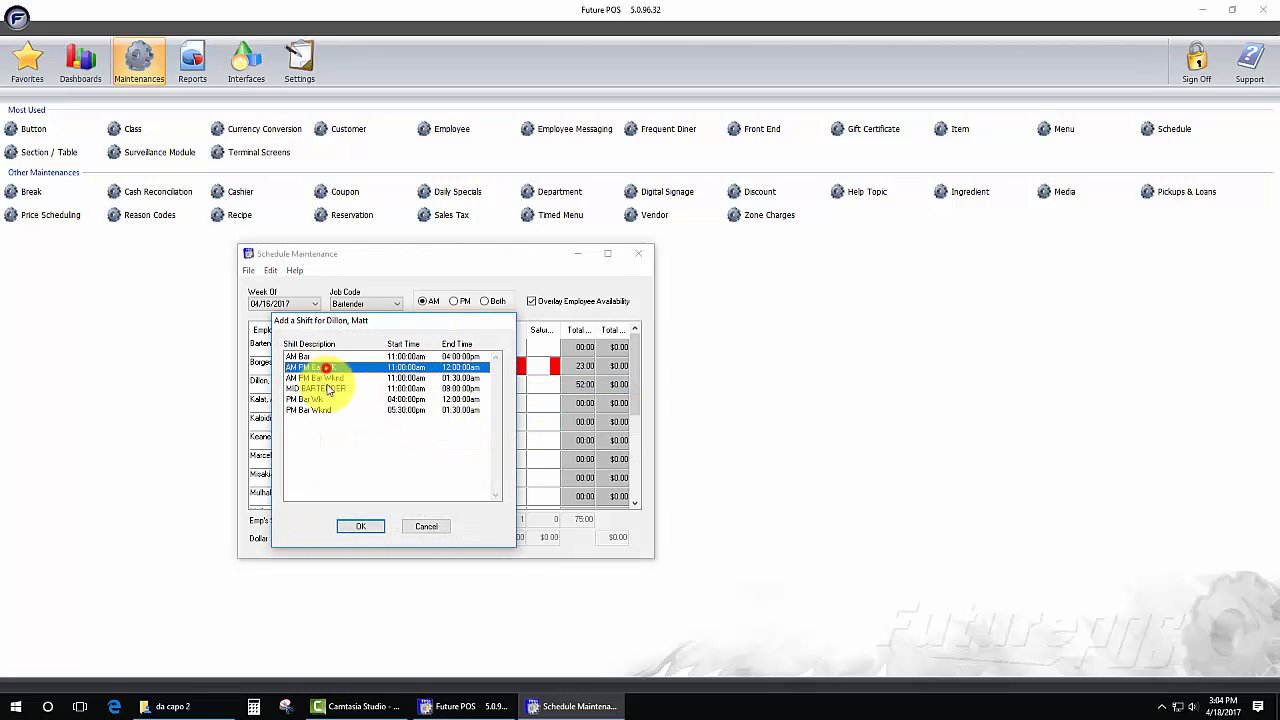
pyautogui.click(355, 525)
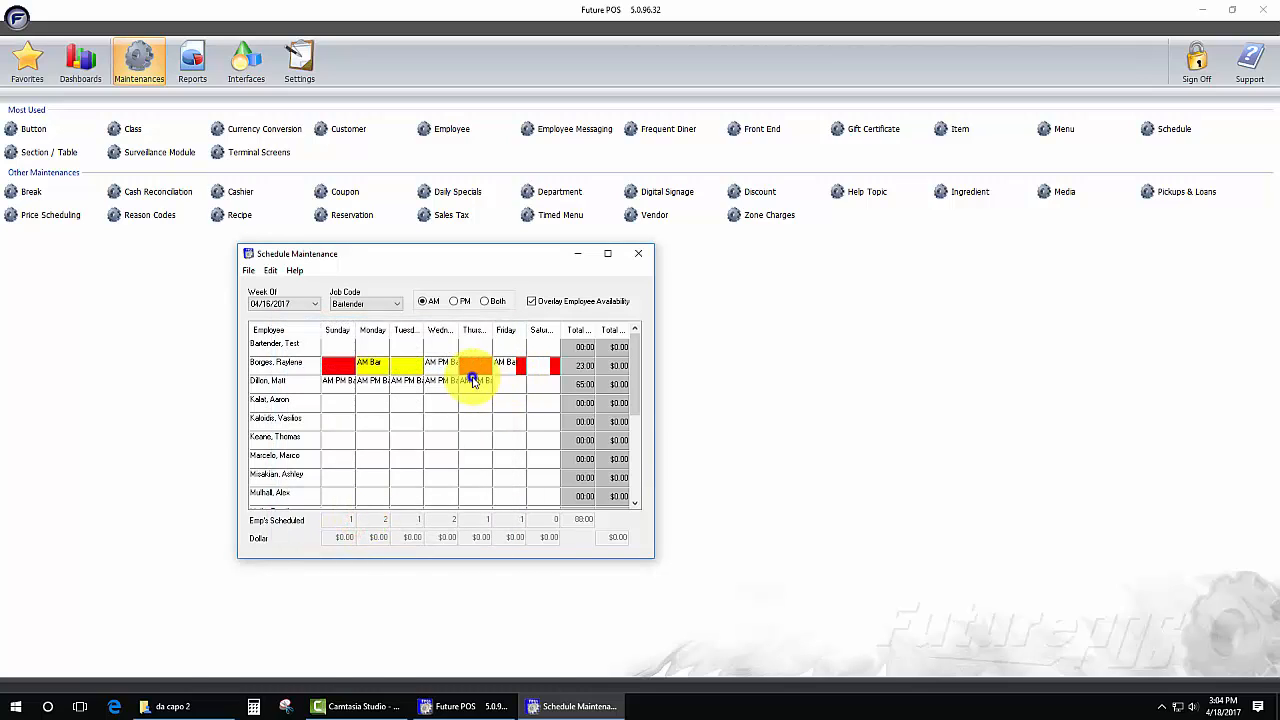
# Step: Remove the AM PM Bar WK shift from the third employee's Thursday
pyautogui.rightClick(474, 382)
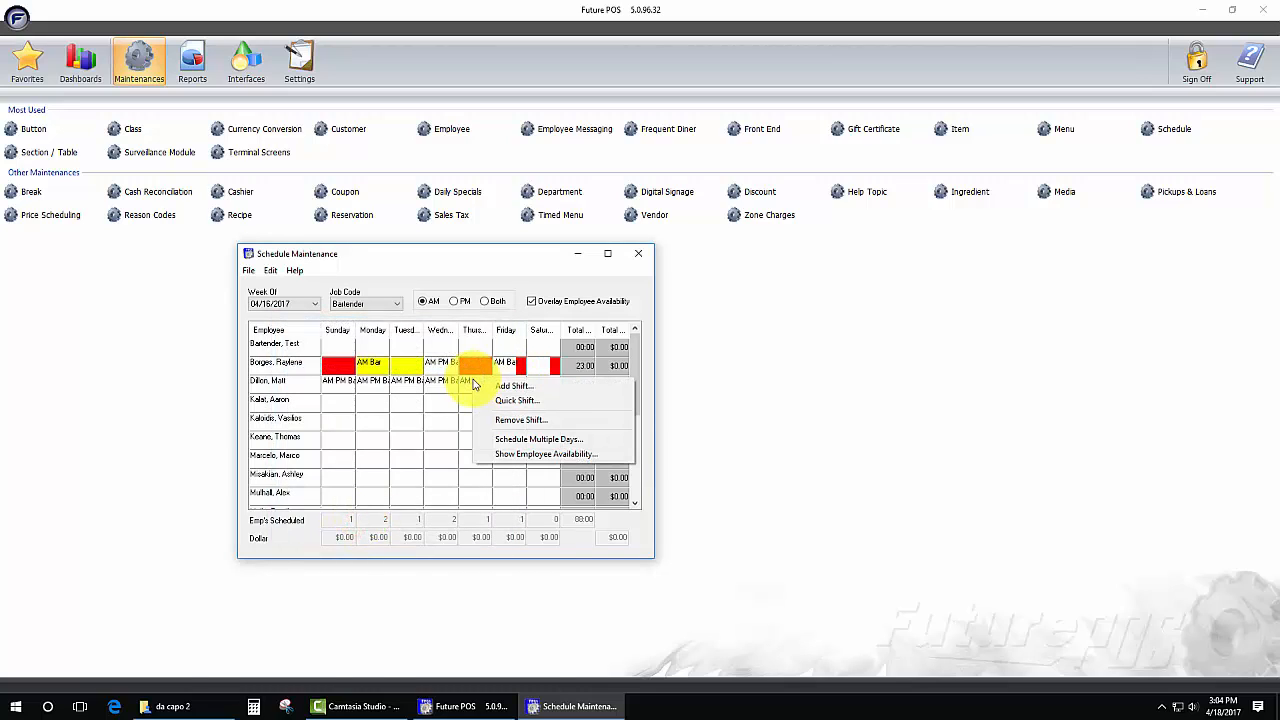
pyautogui.click(503, 422)
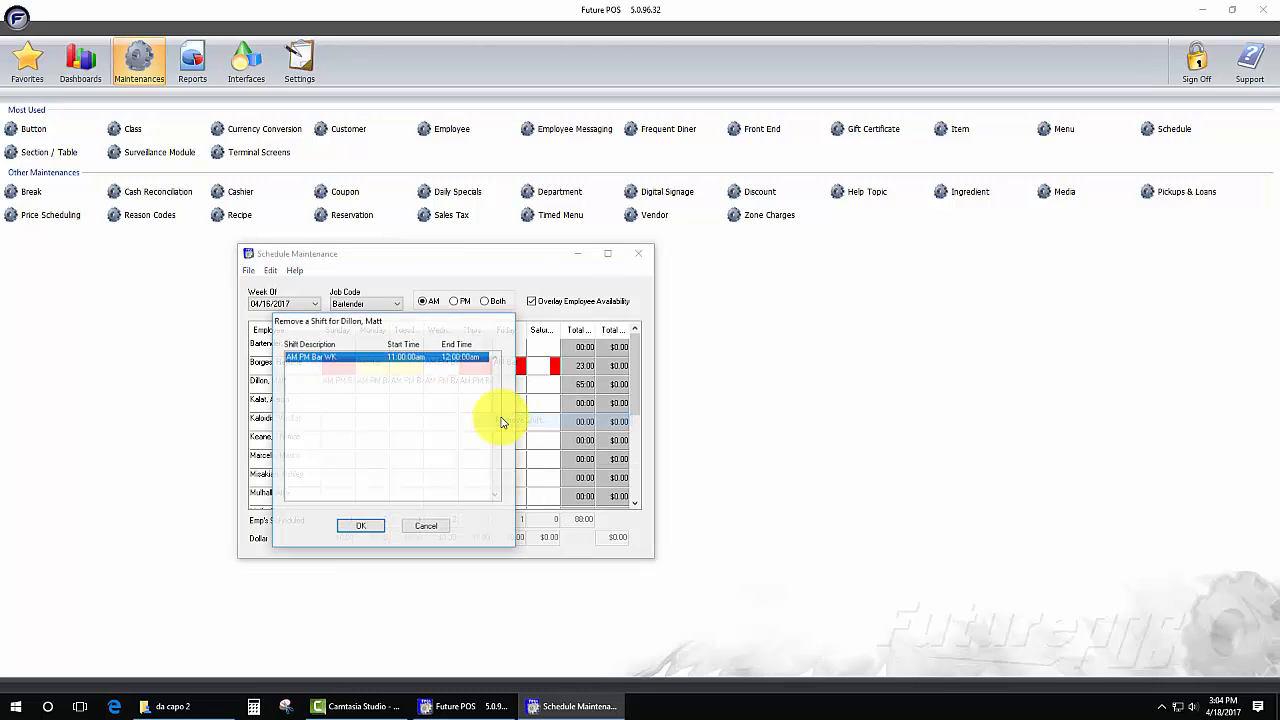
pyautogui.click(360, 528)
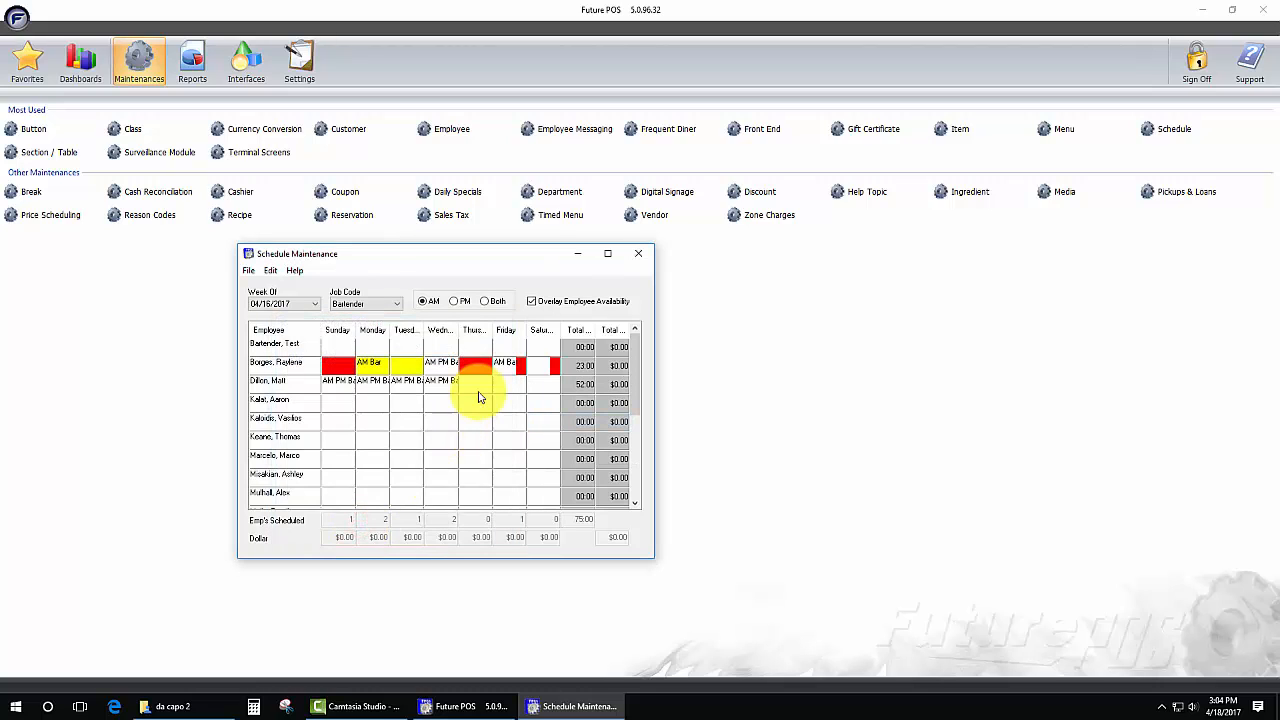
pyautogui.rightClick(330, 403)
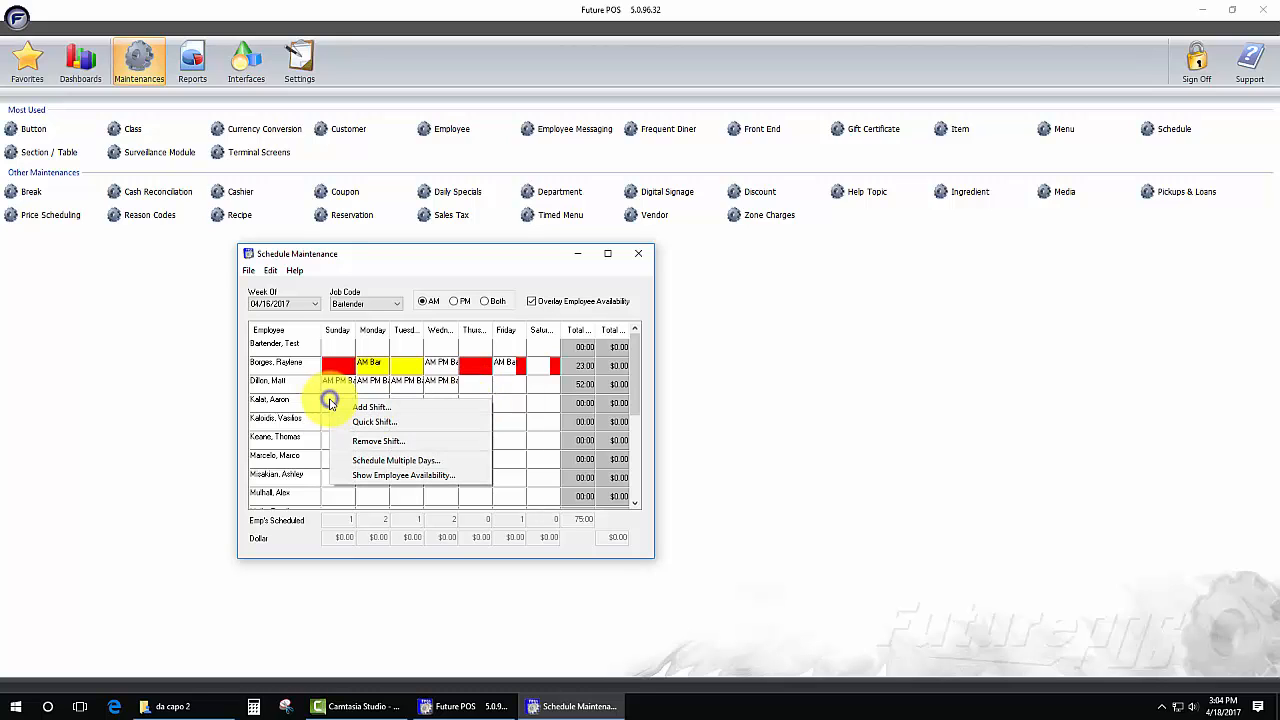
pyautogui.click(397, 462)
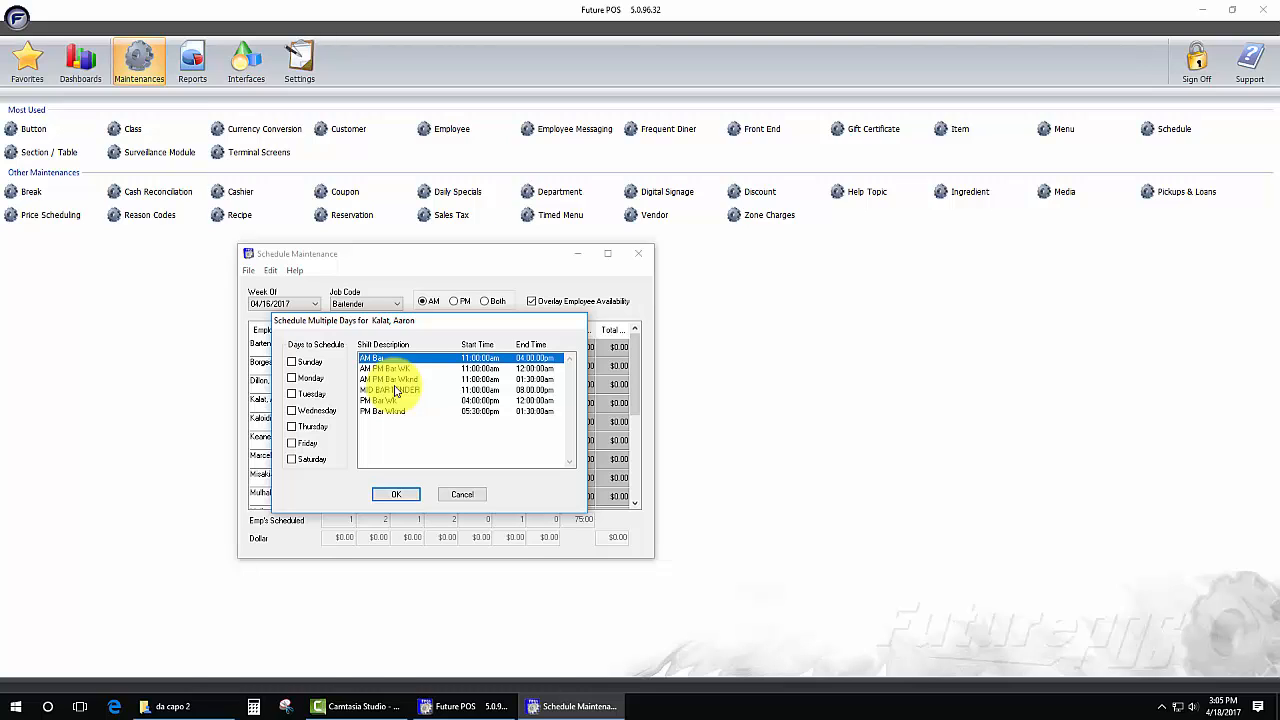
pyautogui.click(396, 494)
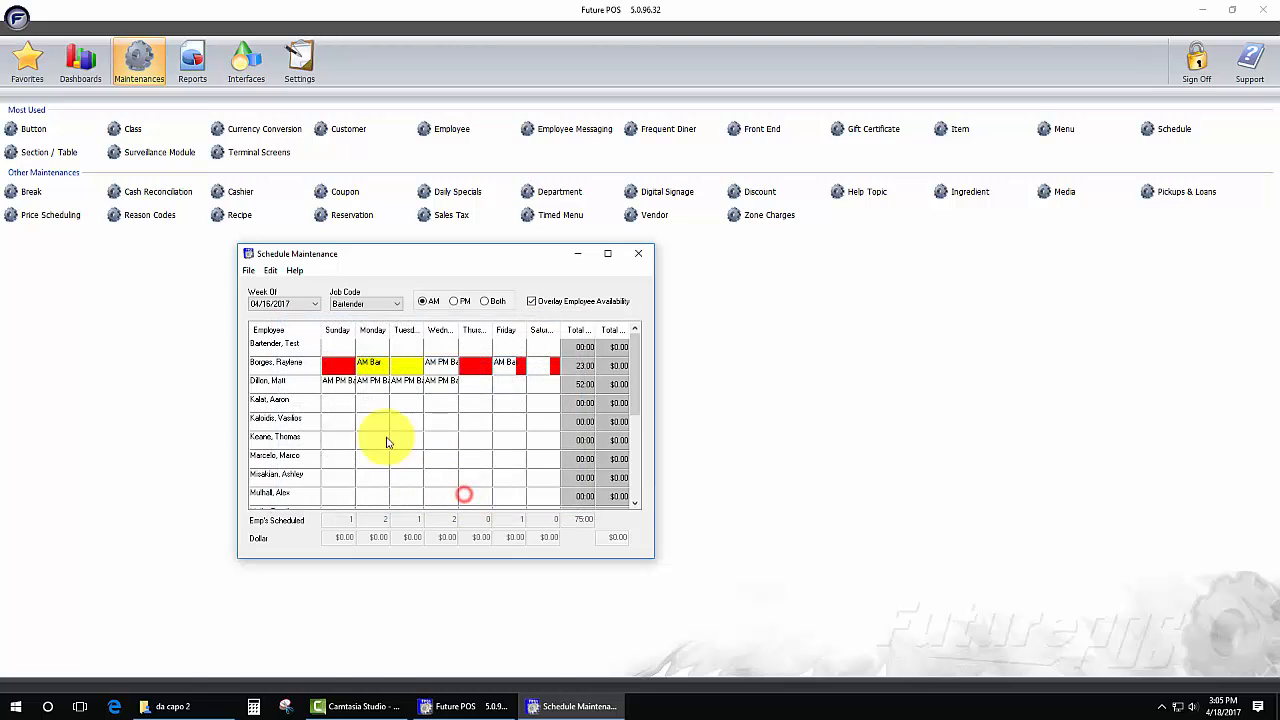
# Step: Schedule the AM Bar shift for the fourth employee on Monday through Friday using multiple-day scheduling
pyautogui.rightClick(336, 406)
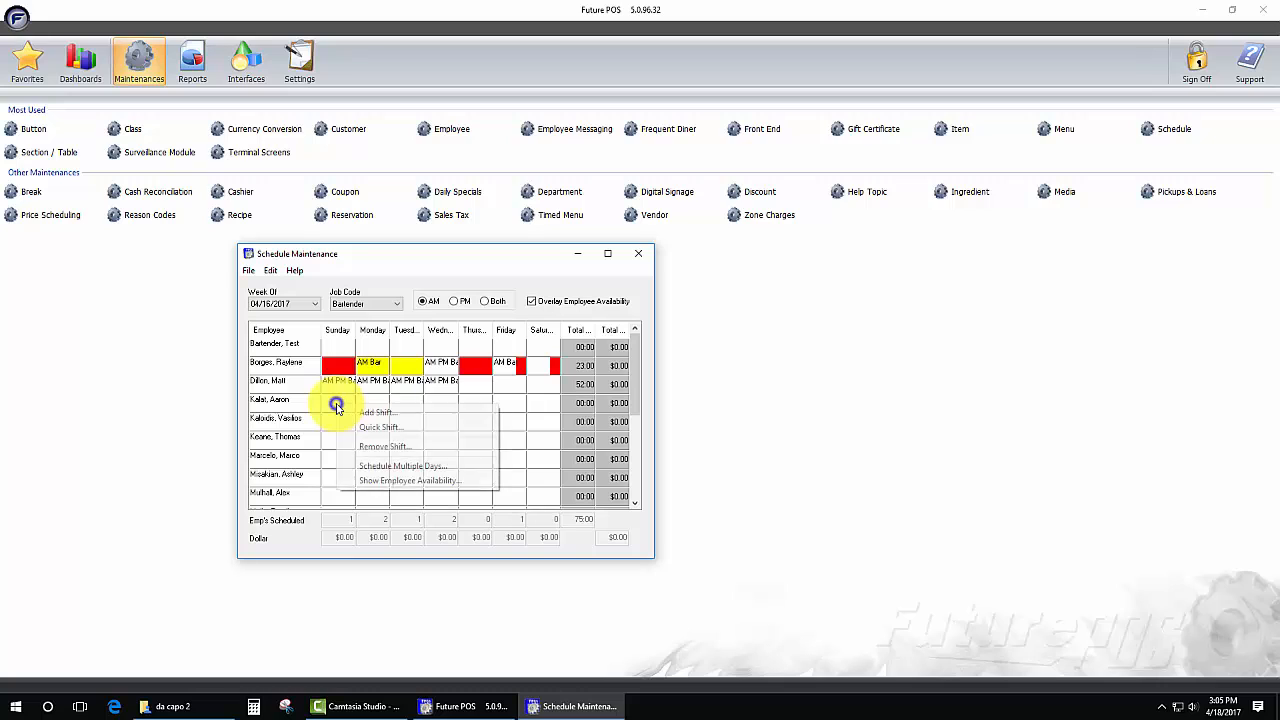
pyautogui.click(375, 465)
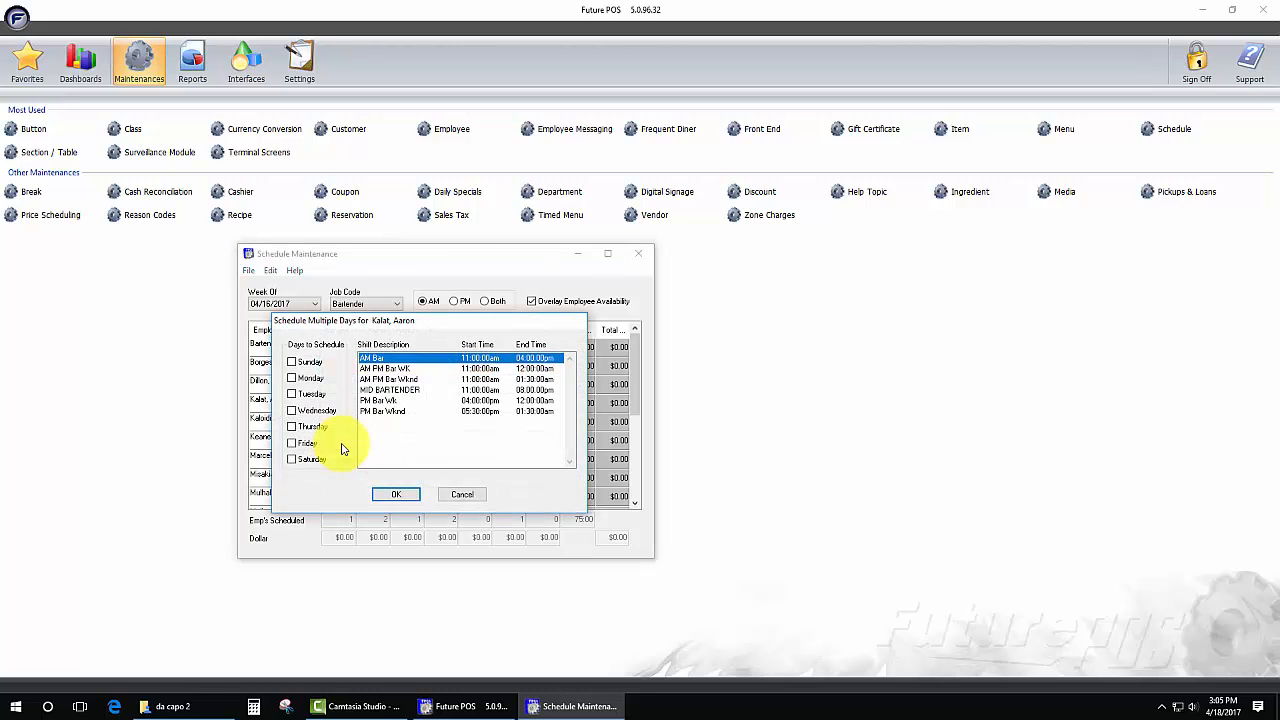
pyautogui.click(291, 394)
pyautogui.click(291, 410)
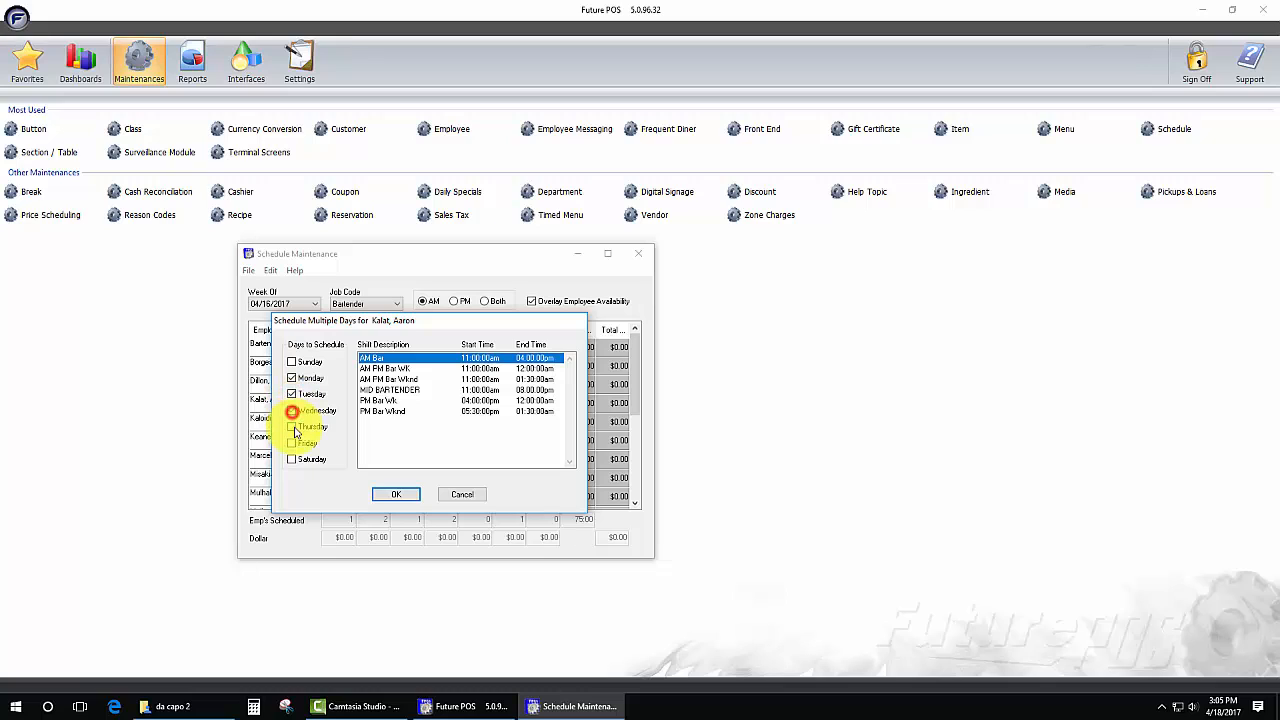
pyautogui.click(291, 426)
pyautogui.click(291, 443)
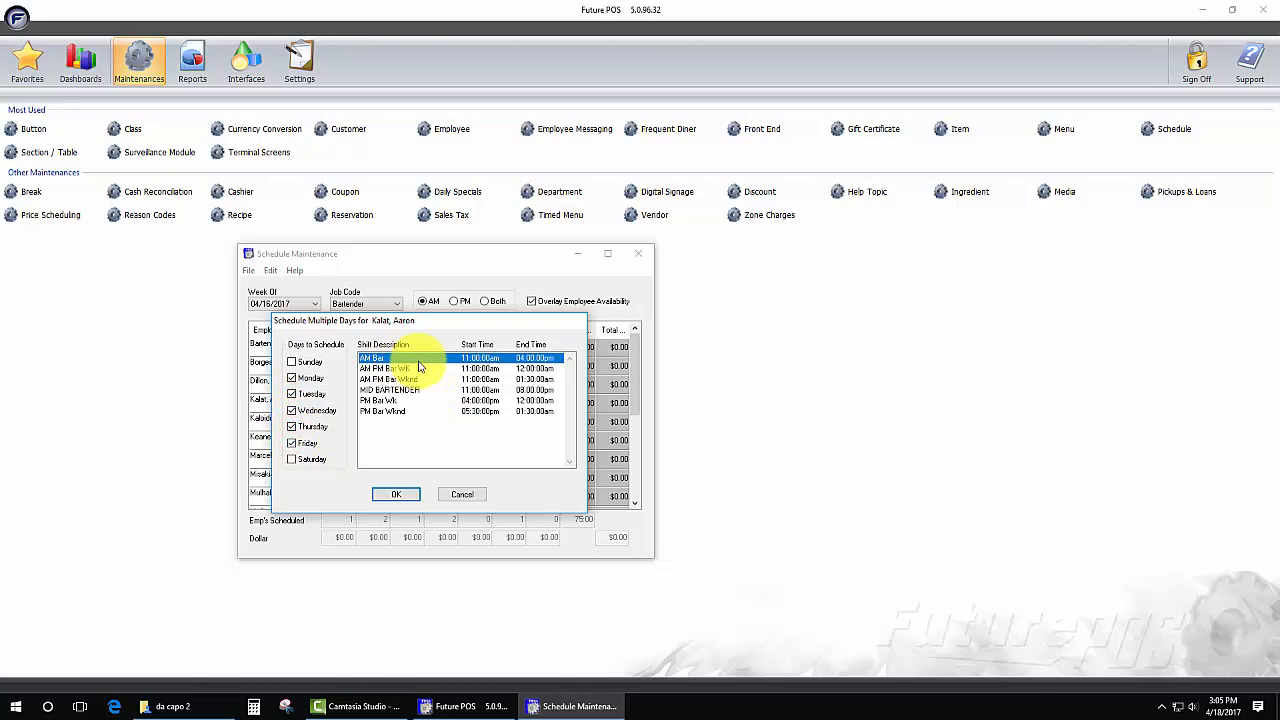
pyautogui.click(408, 495)
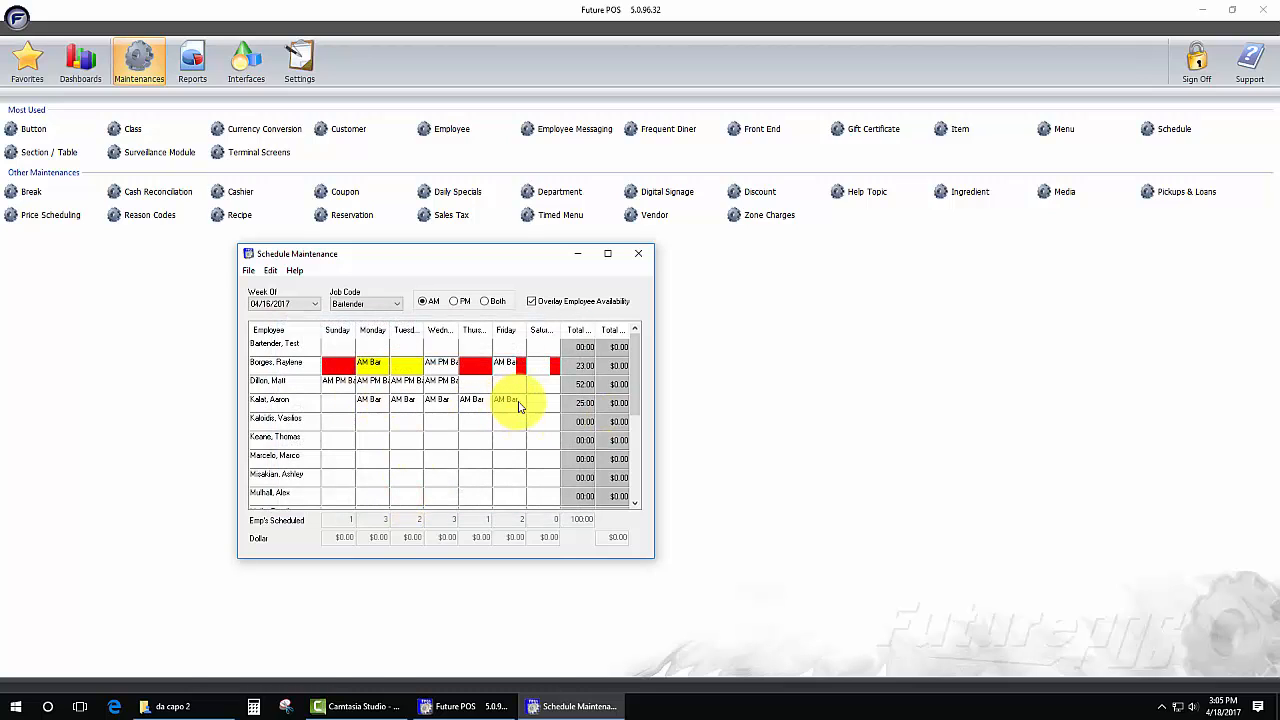
# Step: Try to print the 04/16/2017 week's schedule to Adobe PDF, sorted by employee name with shift descriptions only
pyautogui.click(249, 272)
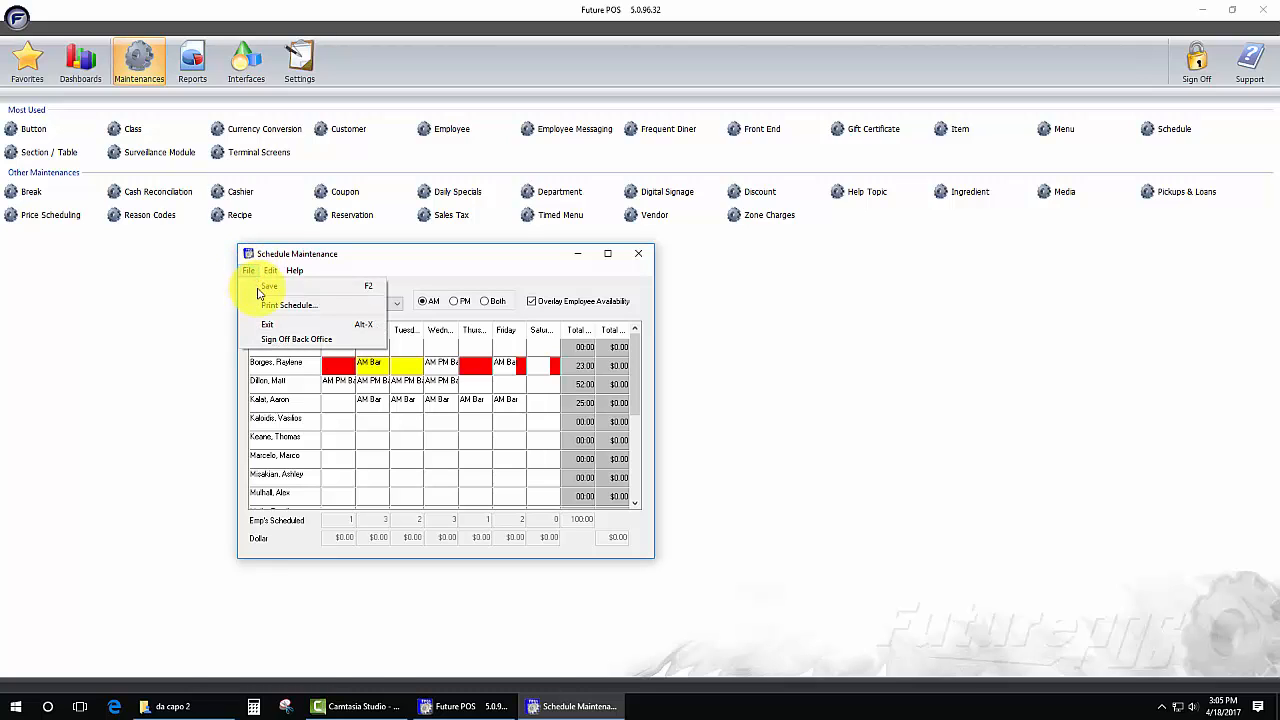
pyautogui.click(271, 305)
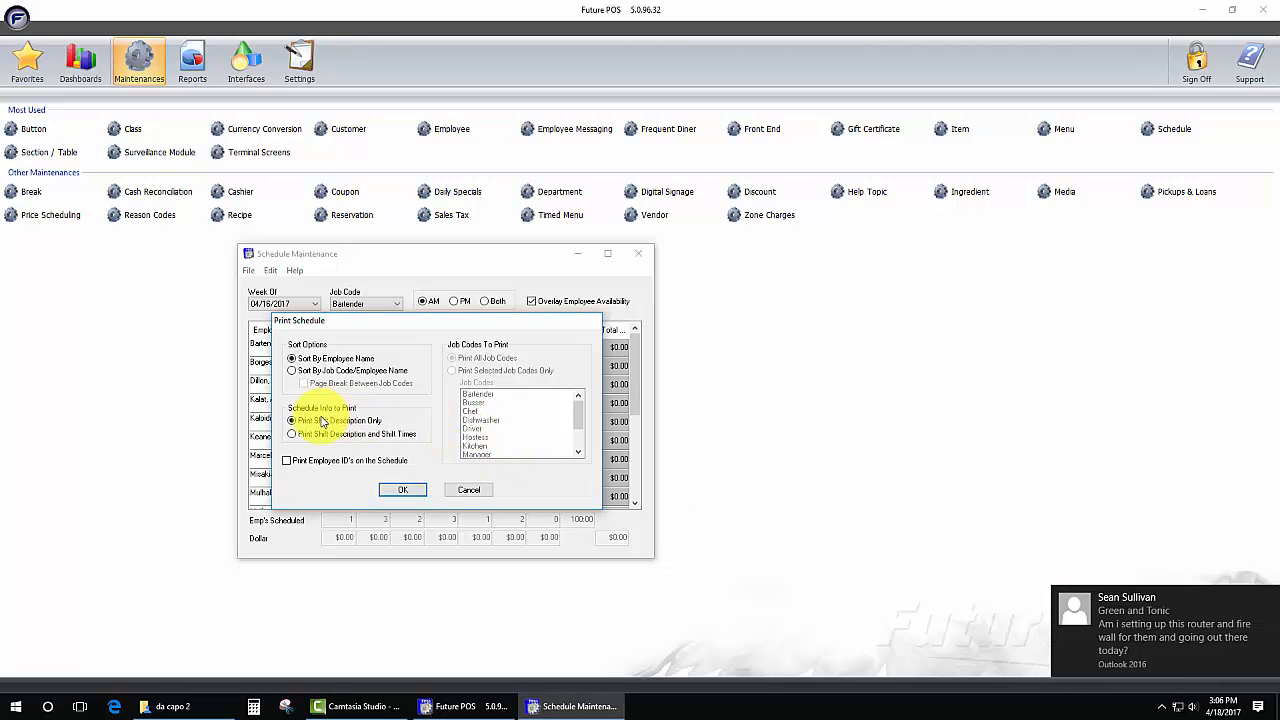
pyautogui.click(1267, 598)
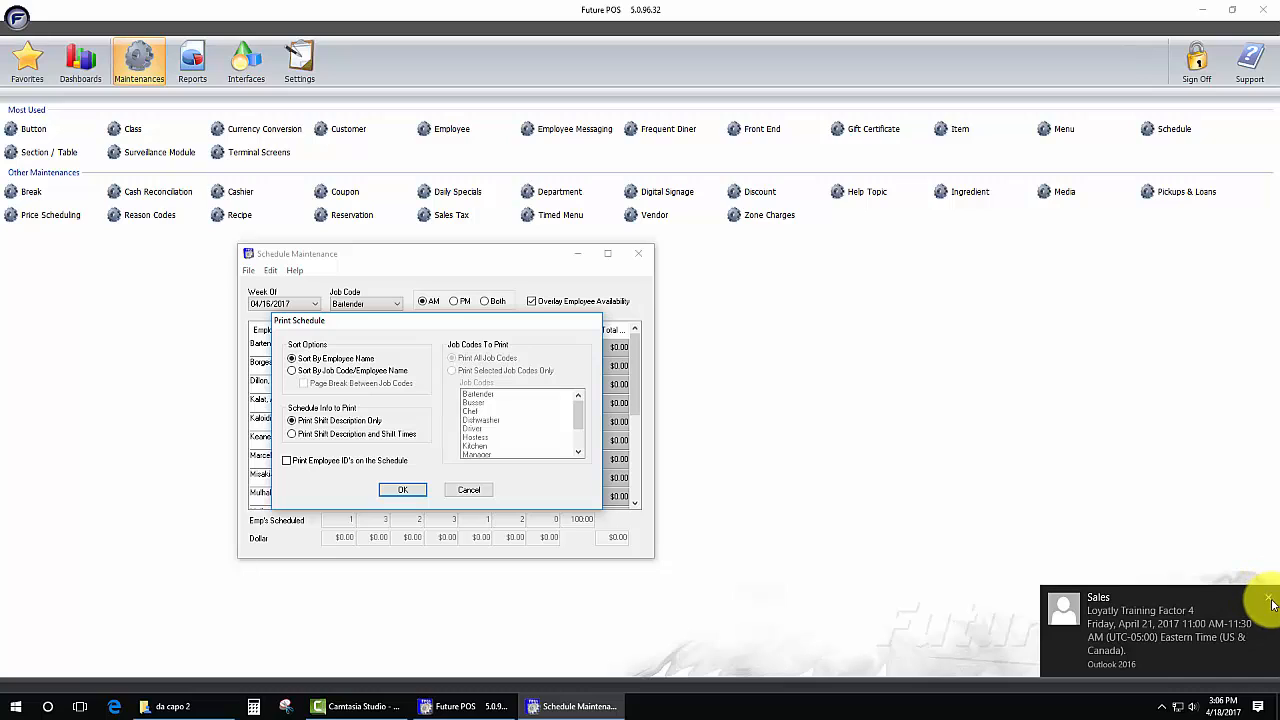
pyautogui.click(1268, 598)
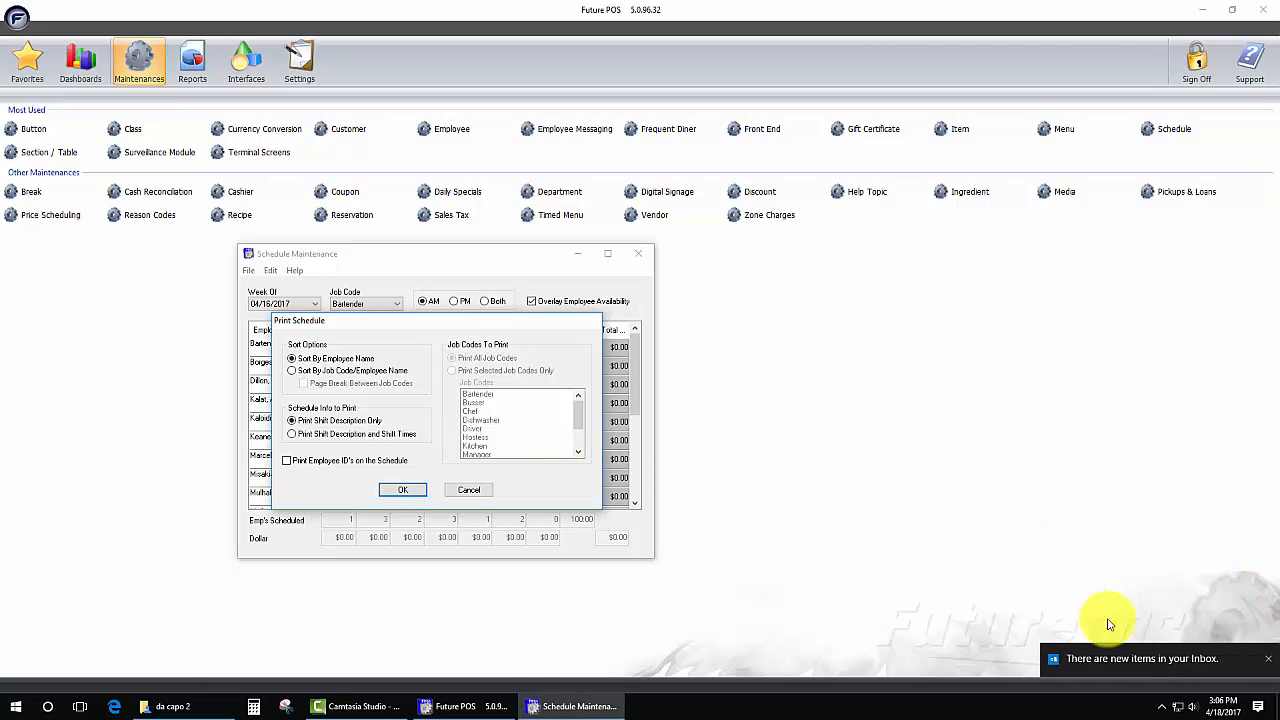
pyautogui.click(1267, 658)
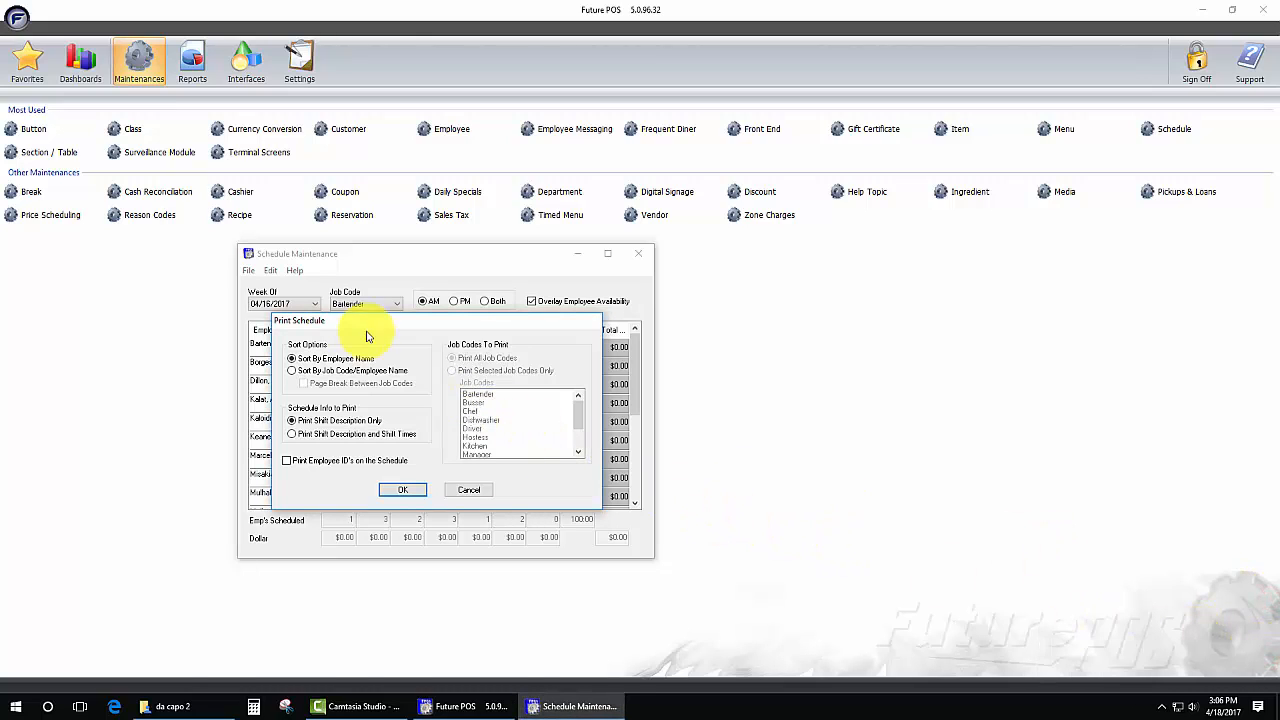
pyautogui.click(387, 490)
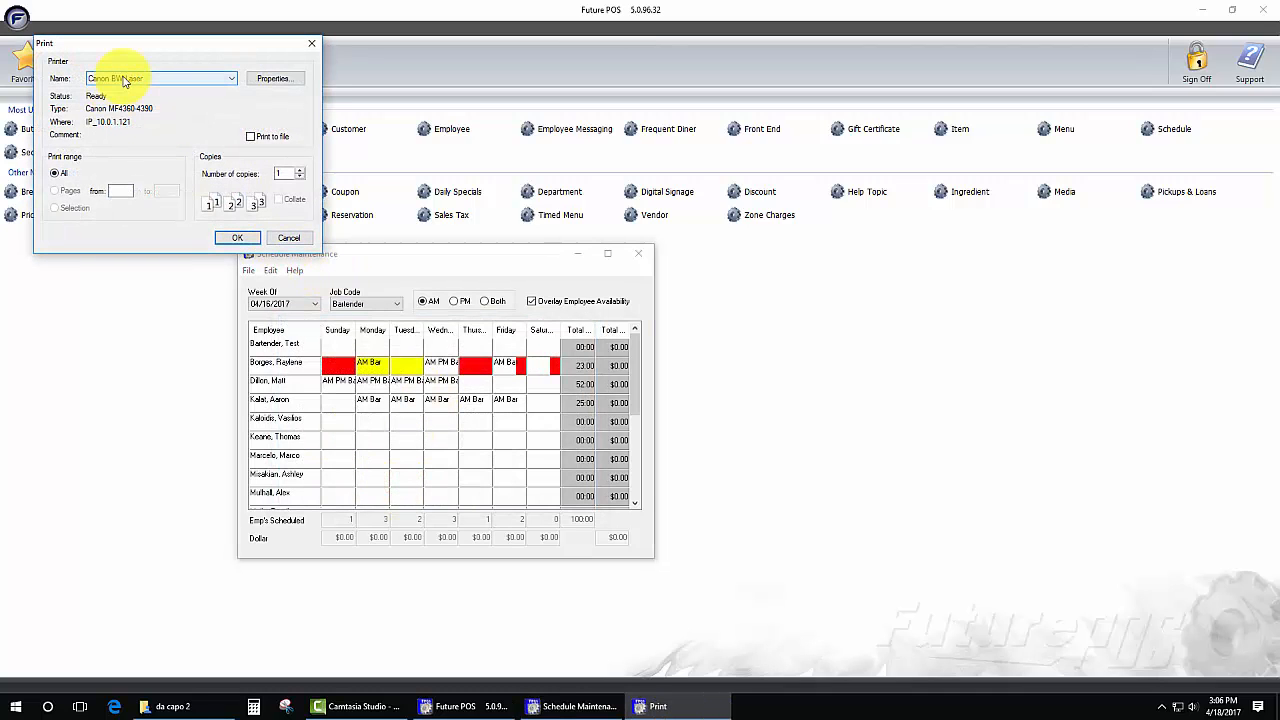
pyautogui.click(218, 80)
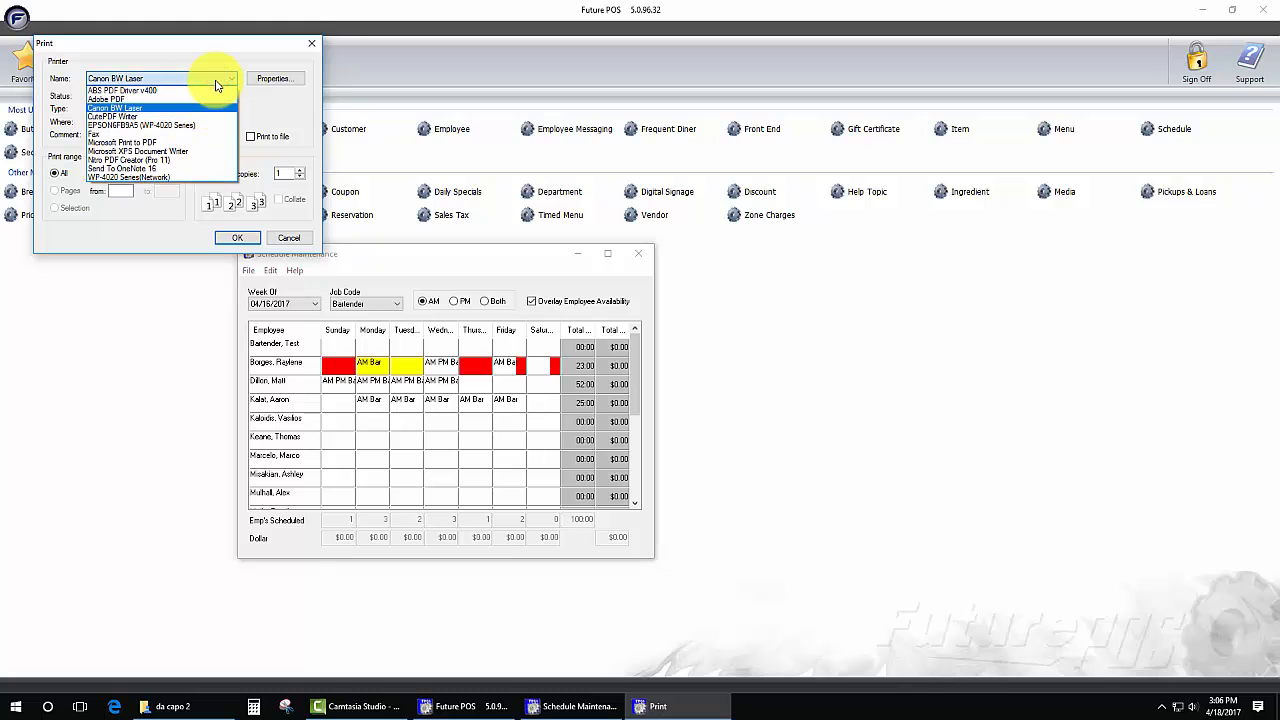
pyautogui.click(143, 100)
pyautogui.click(230, 238)
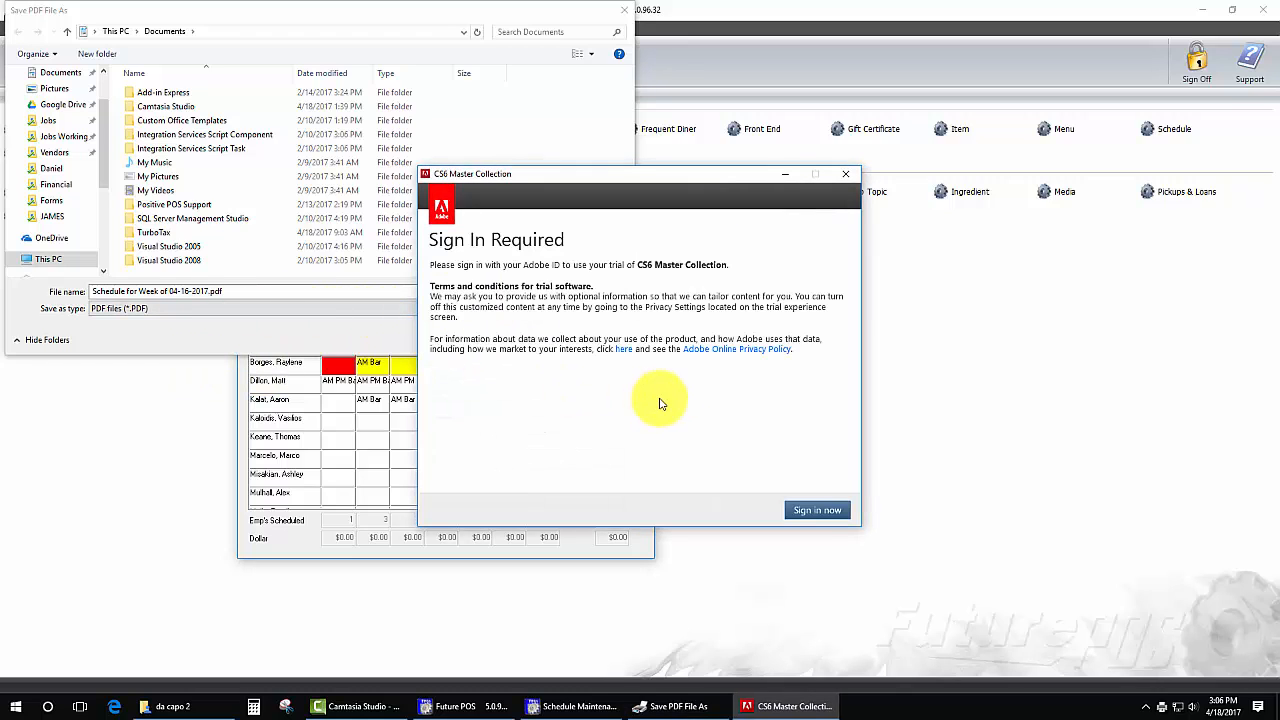
# Step: Quit the CS6 Master Collection sign-in window and cancel saving the schedule PDF
pyautogui.click(845, 174)
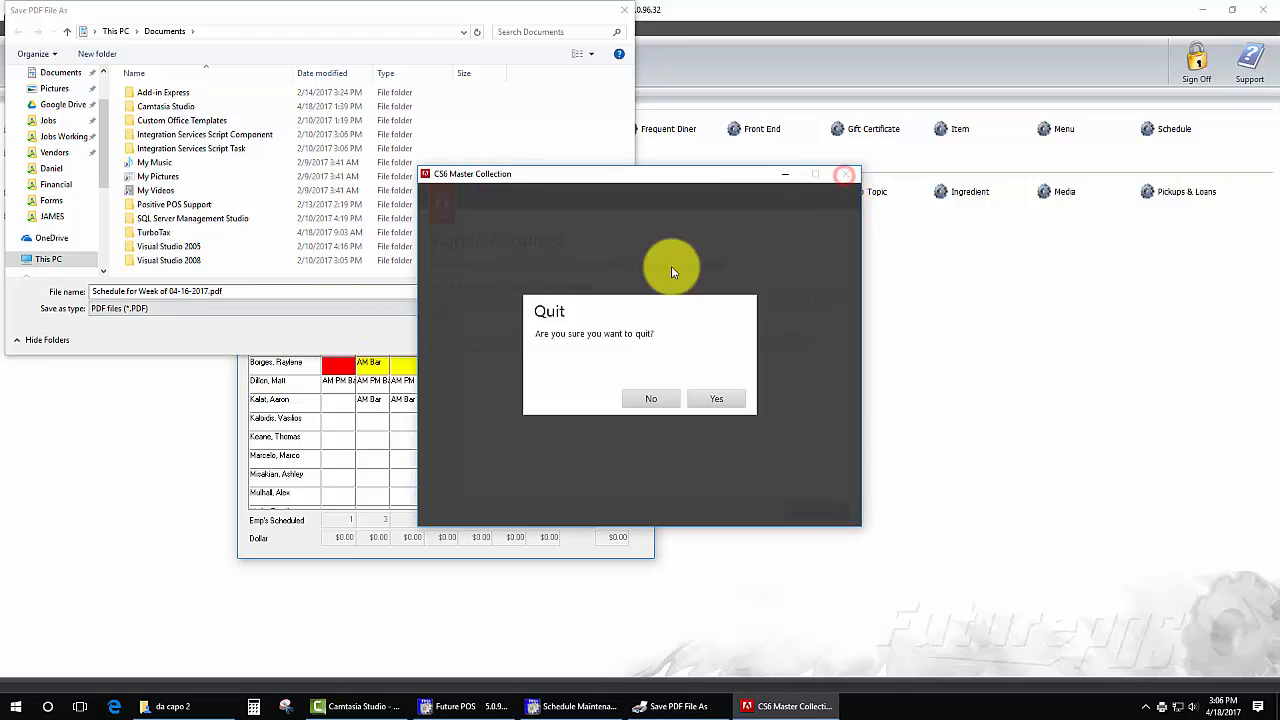
pyautogui.click(651, 398)
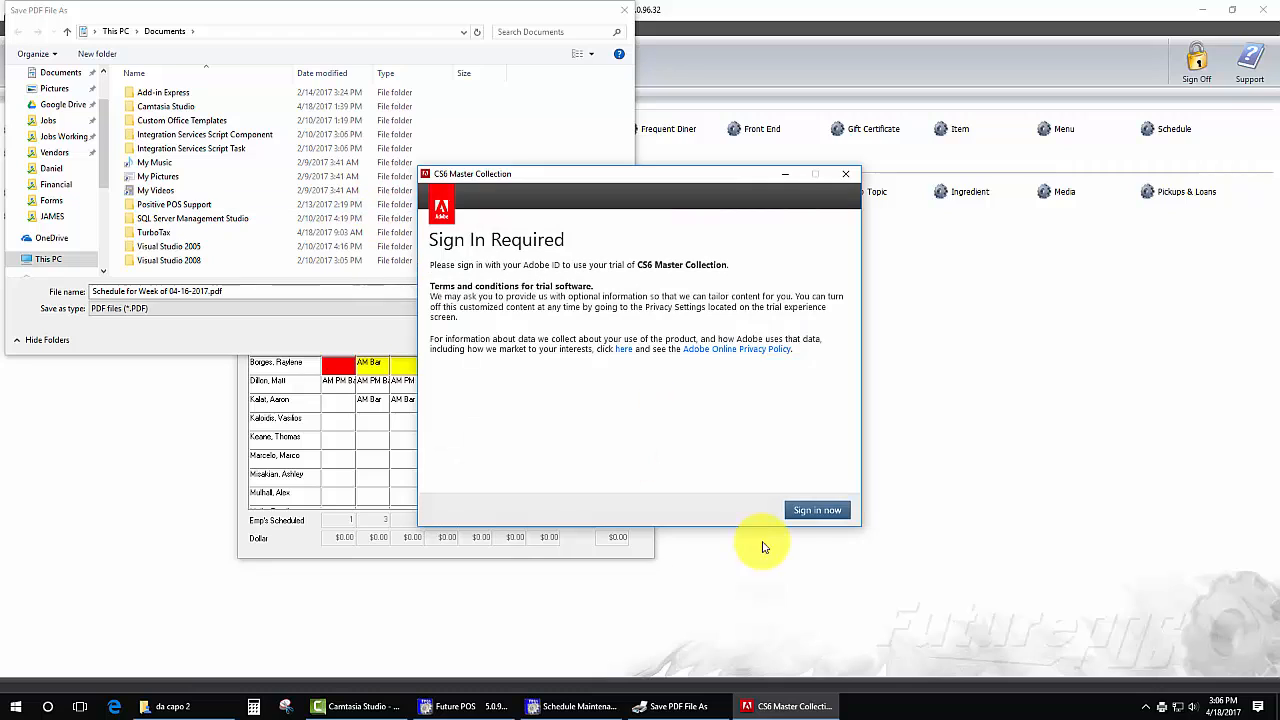
pyautogui.click(845, 174)
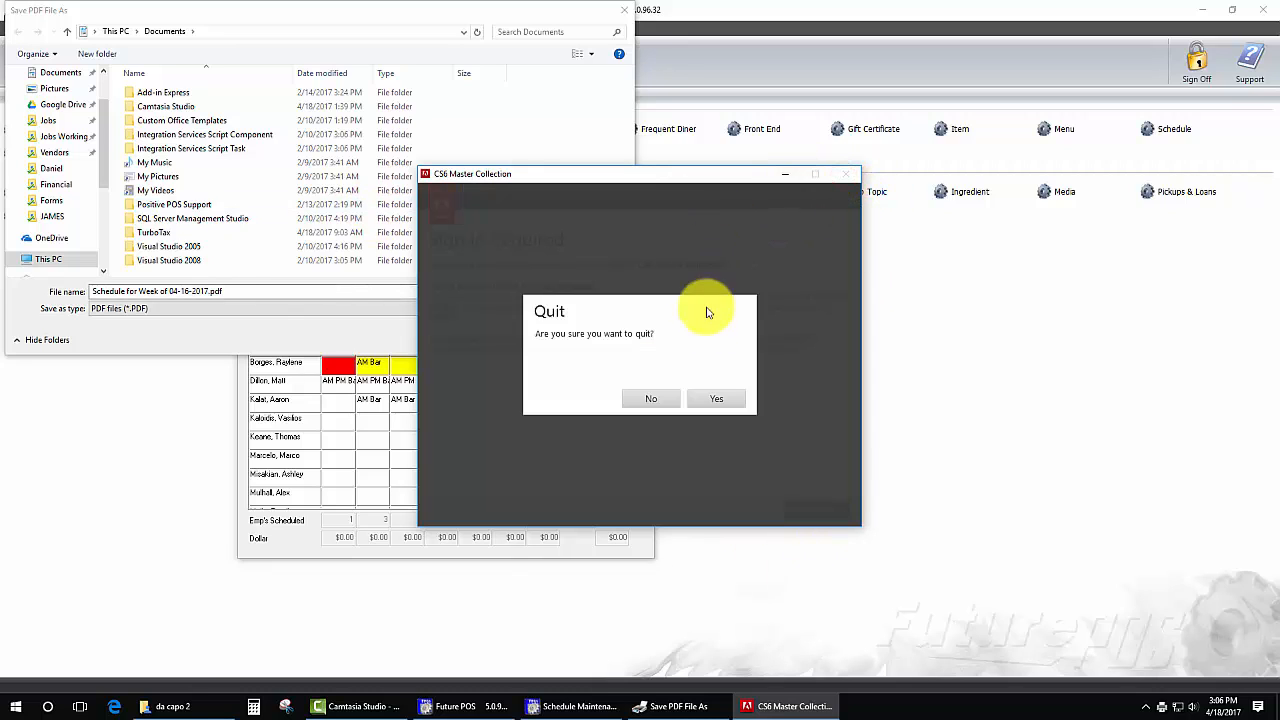
pyautogui.click(651, 398)
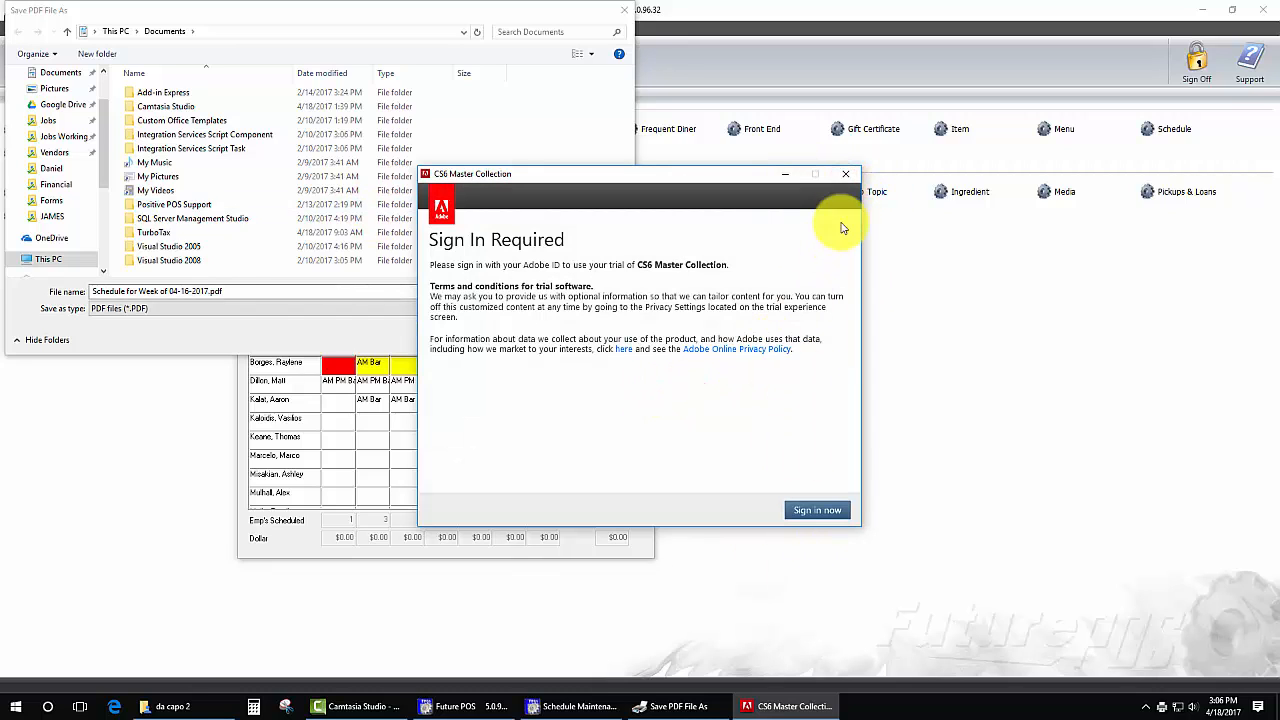
pyautogui.click(845, 174)
pyautogui.click(710, 398)
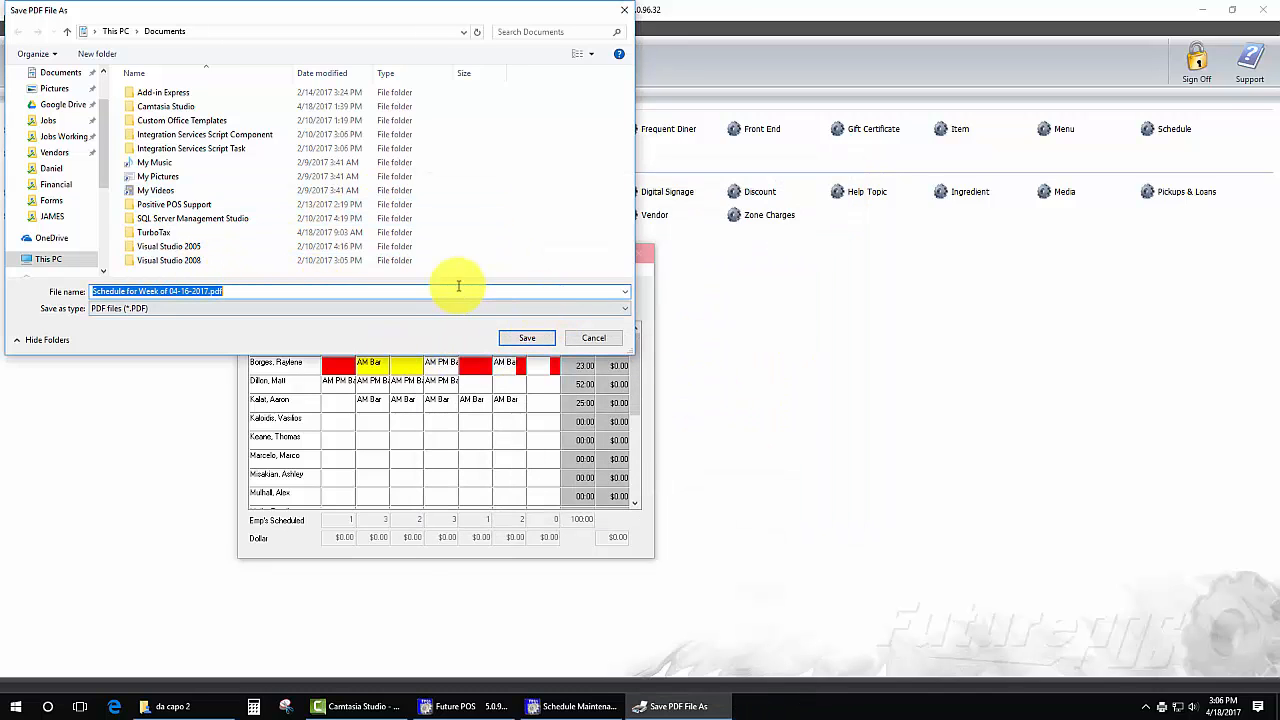
pyautogui.click(591, 339)
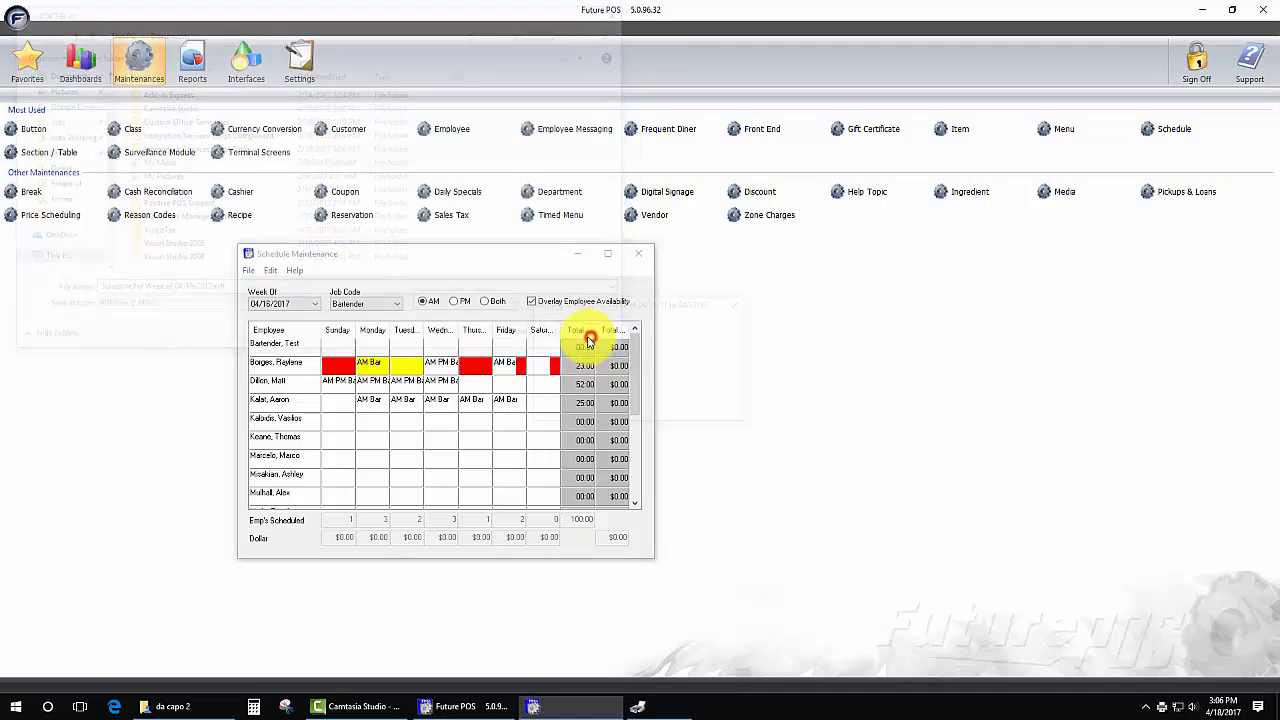
# Step: Set the schedule printout to include shift descriptions and shift times, and proceed to printer selection
pyautogui.click(246, 271)
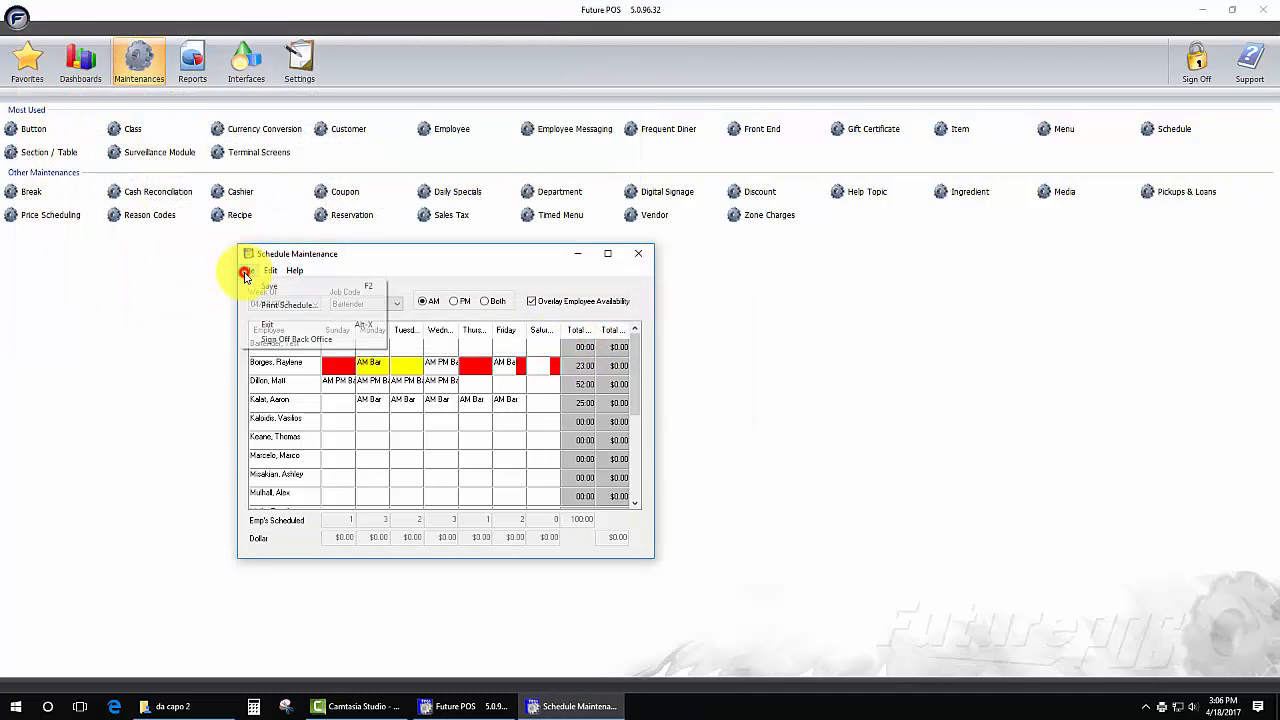
pyautogui.click(268, 305)
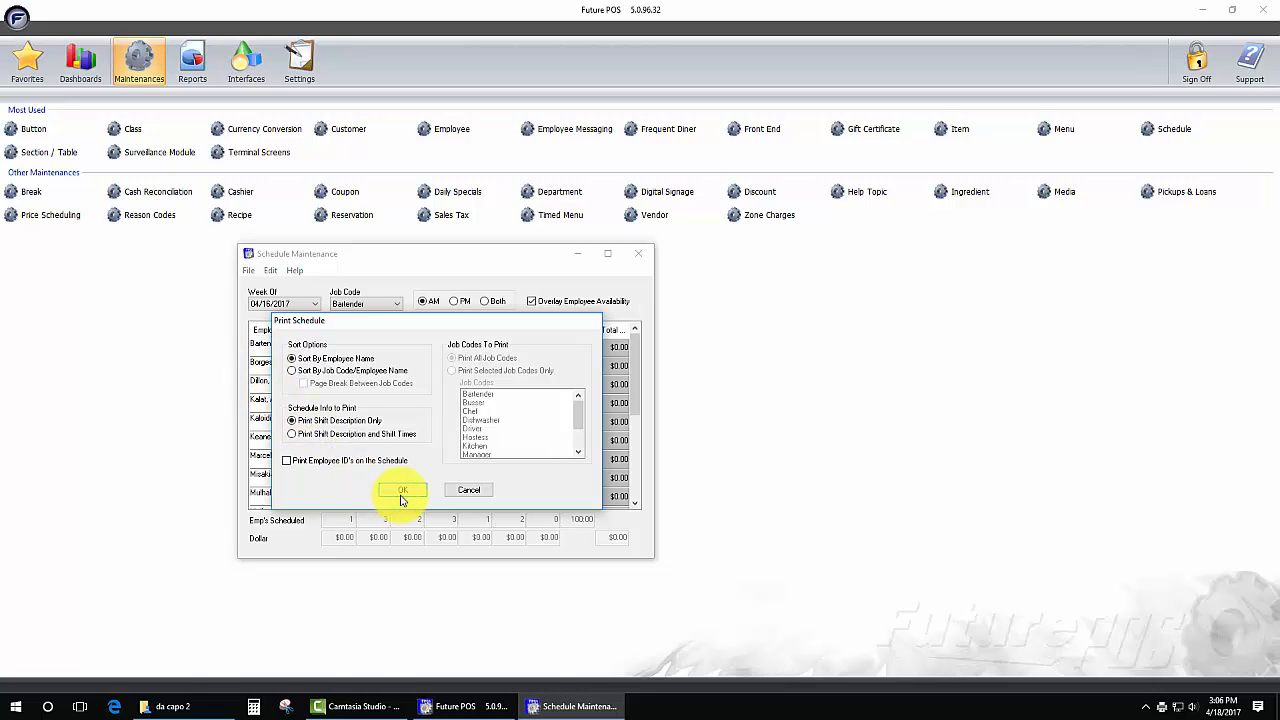
pyautogui.click(296, 436)
pyautogui.click(396, 492)
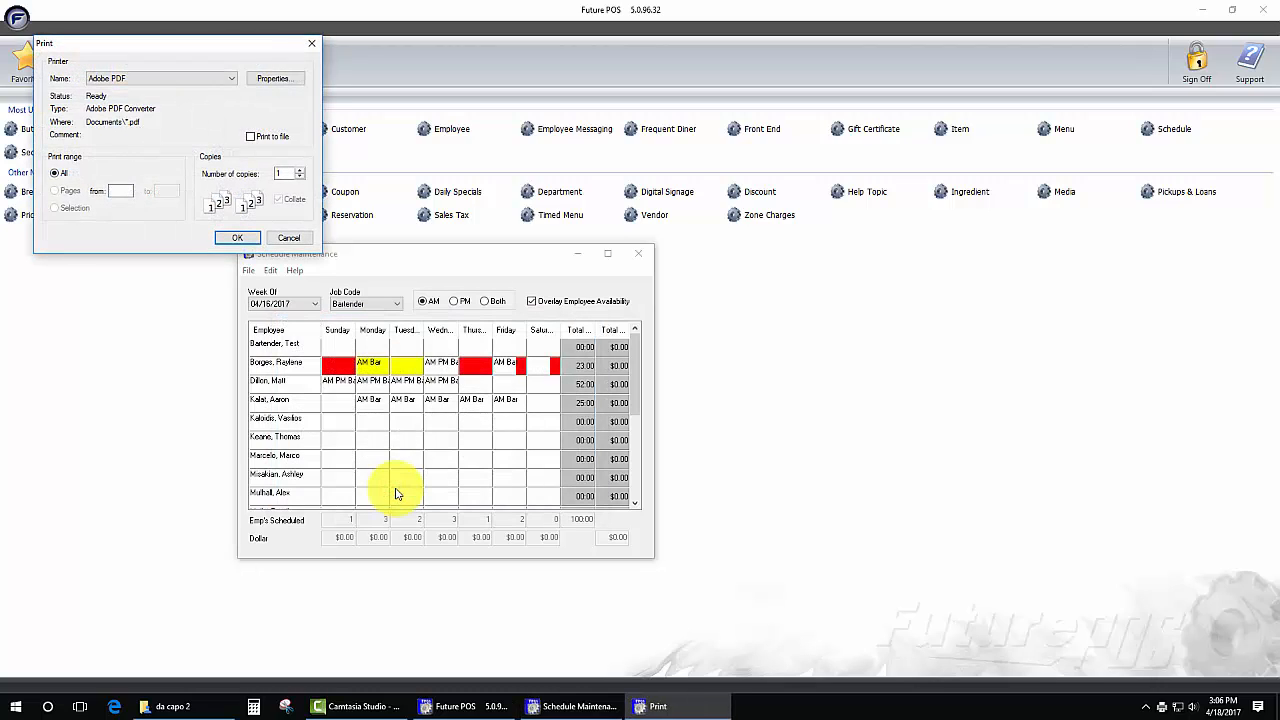
# Step: Print the schedule with CutePDF Writer and save it to the Desktop as Schedule for Week of 04-16-2017.pdf
pyautogui.click(203, 80)
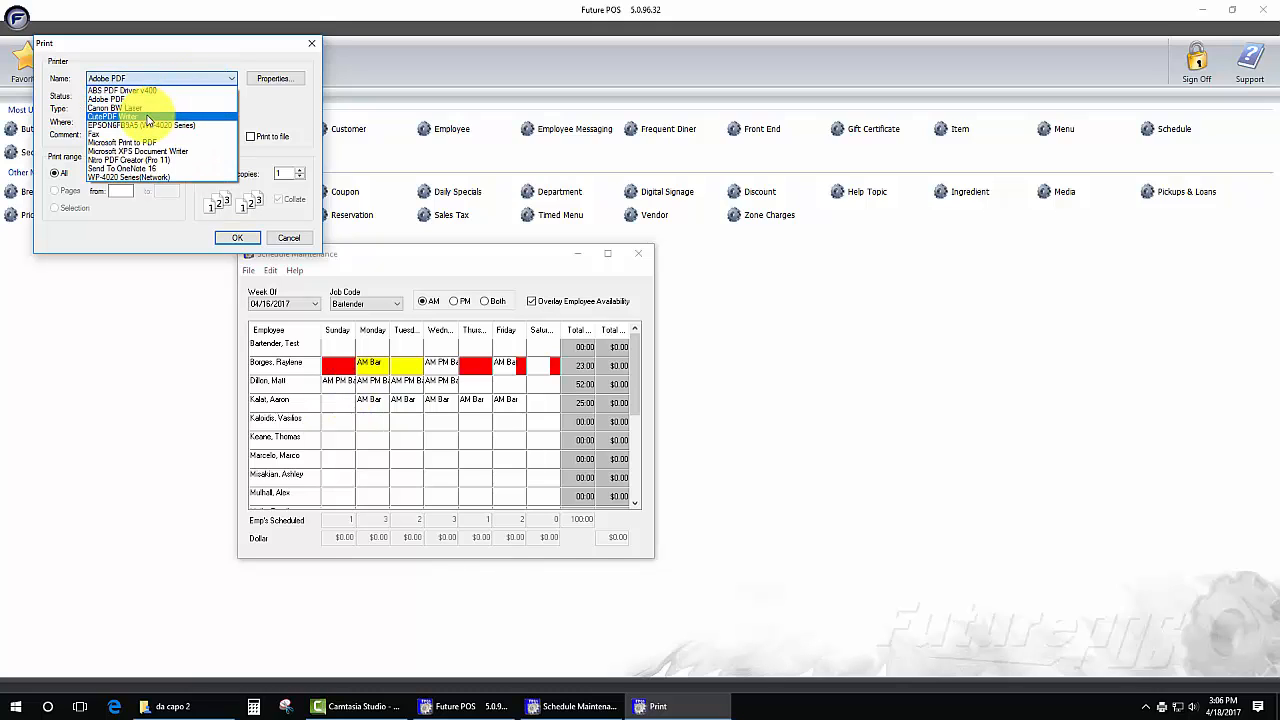
pyautogui.click(147, 118)
pyautogui.click(237, 237)
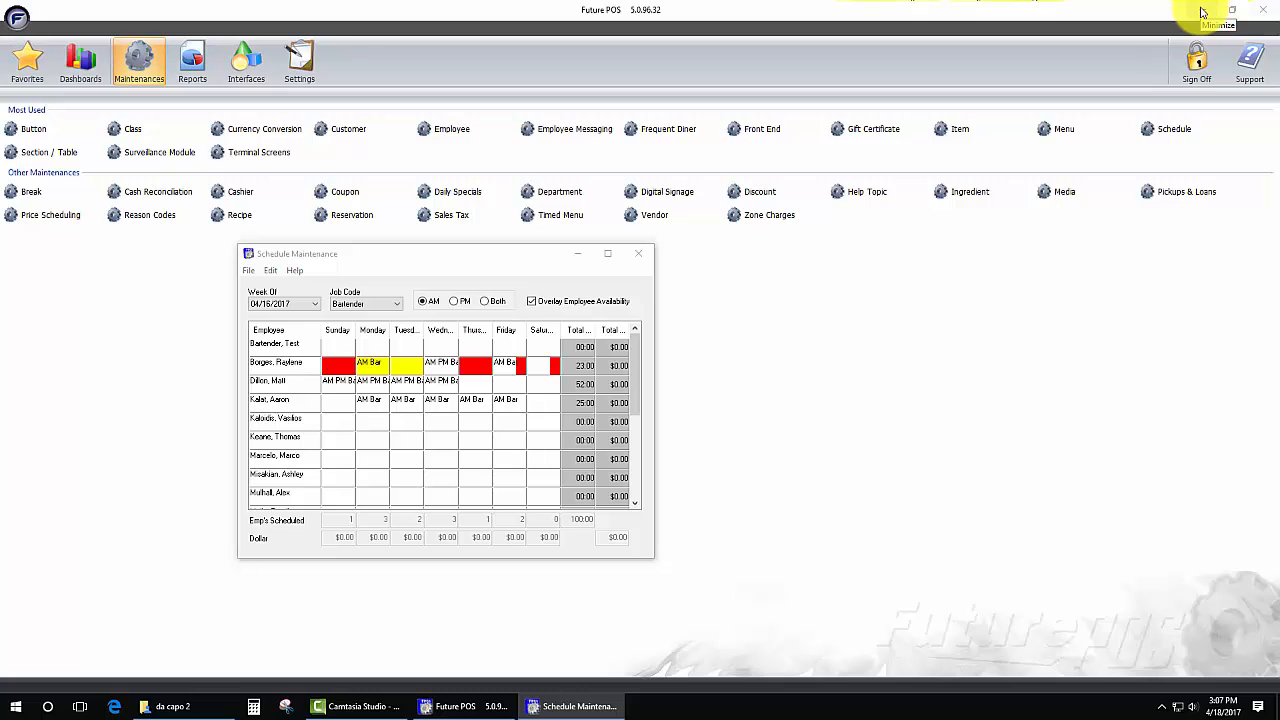
pyautogui.click(1202, 12)
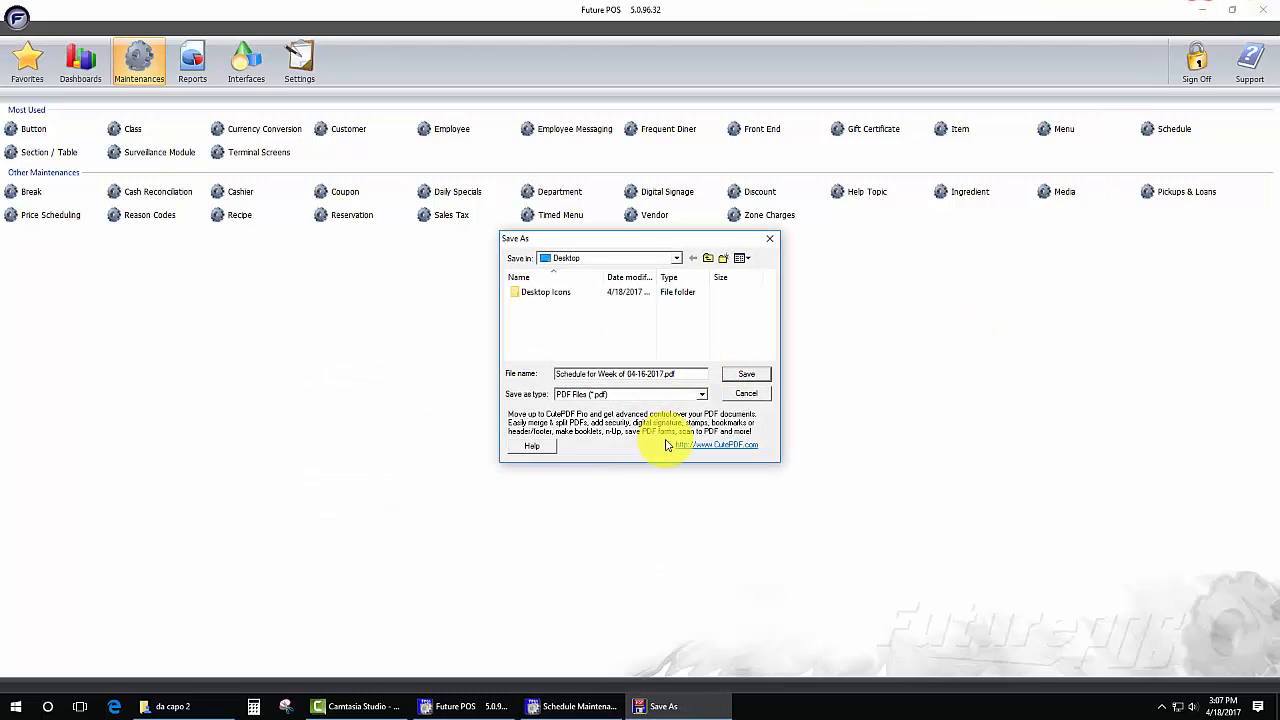
pyautogui.click(746, 376)
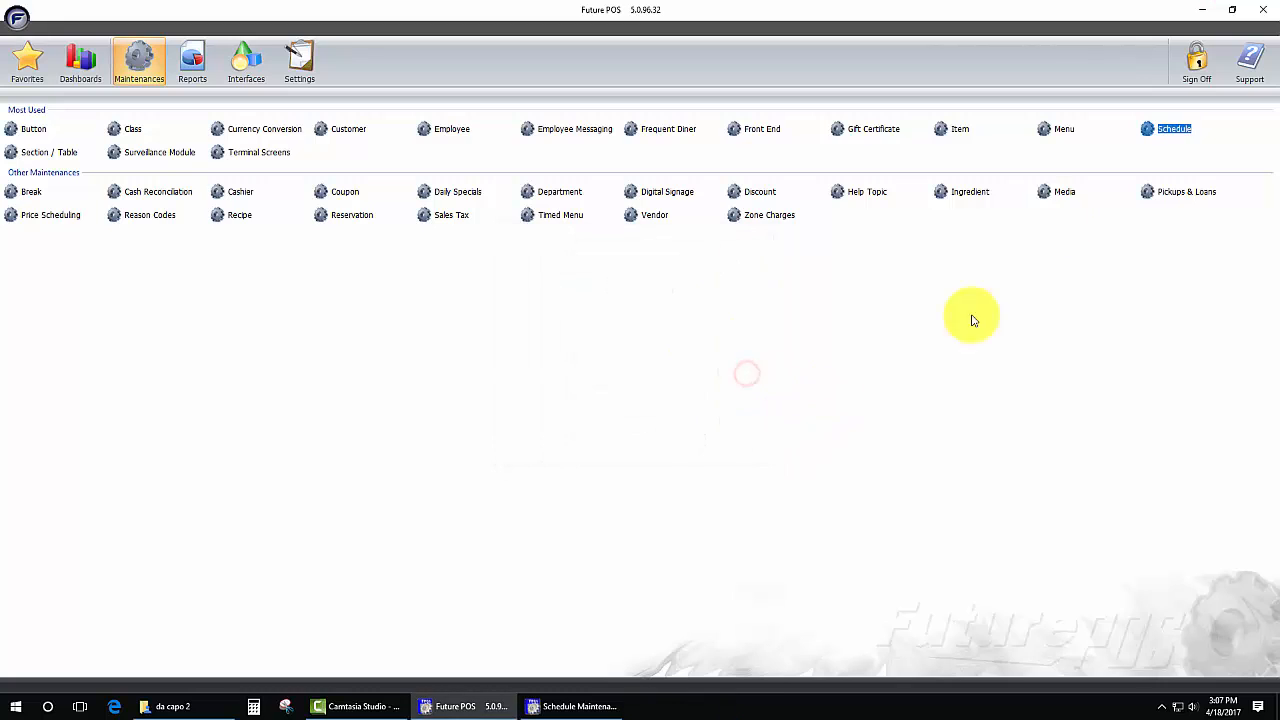
# Step: Open the saved schedule PDF from the desktop, review each employee's shifts and times, and close it
pyautogui.click(1202, 9)
pyautogui.doubleClick(27, 232)
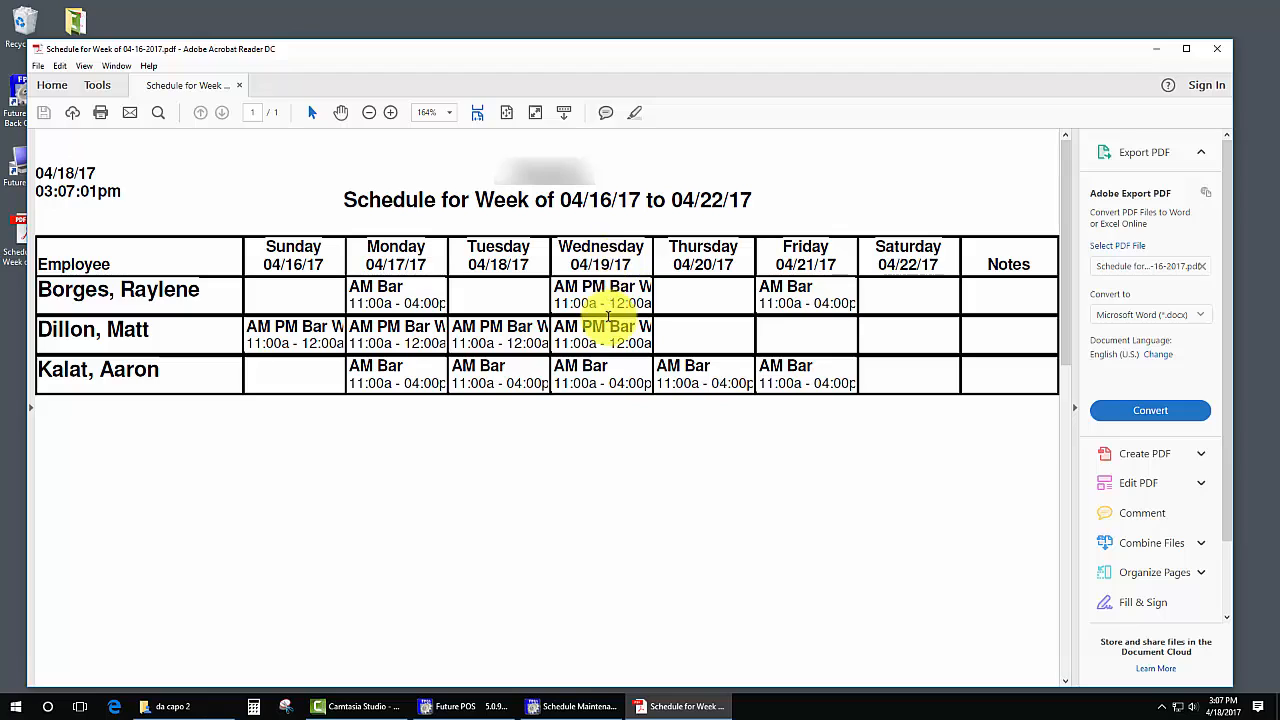
pyautogui.press('F10')
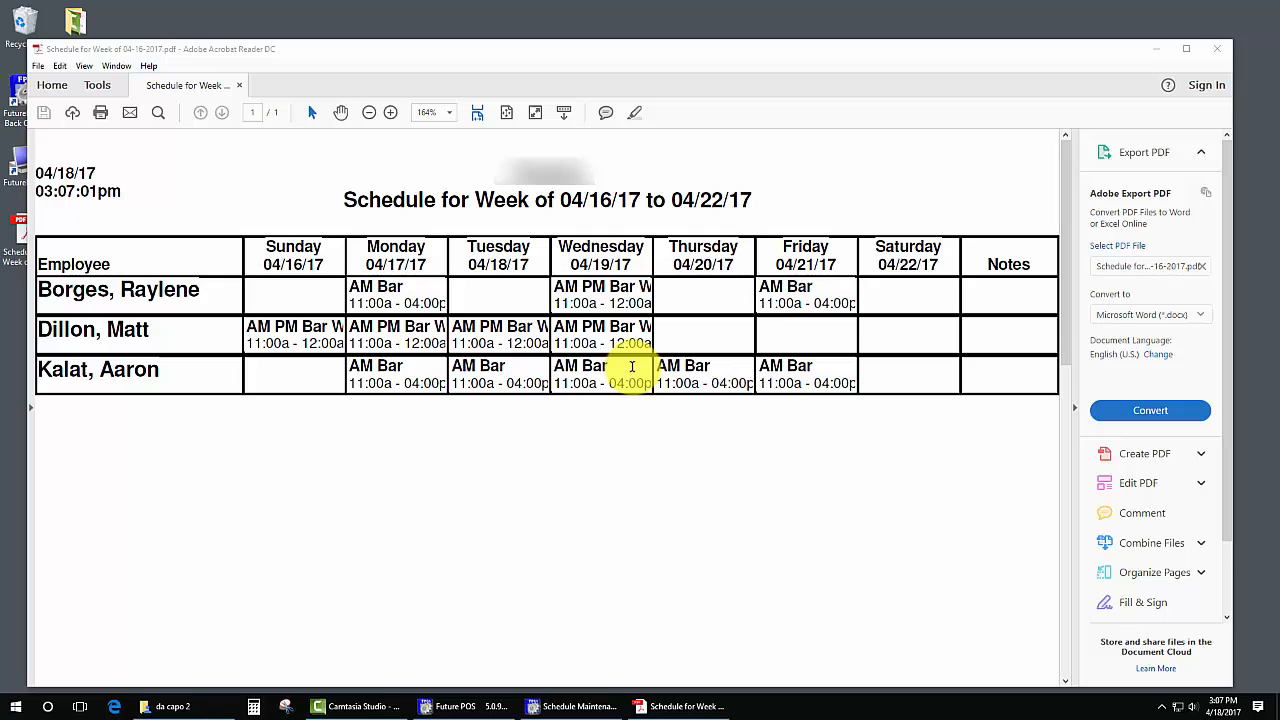
pyautogui.click(1212, 48)
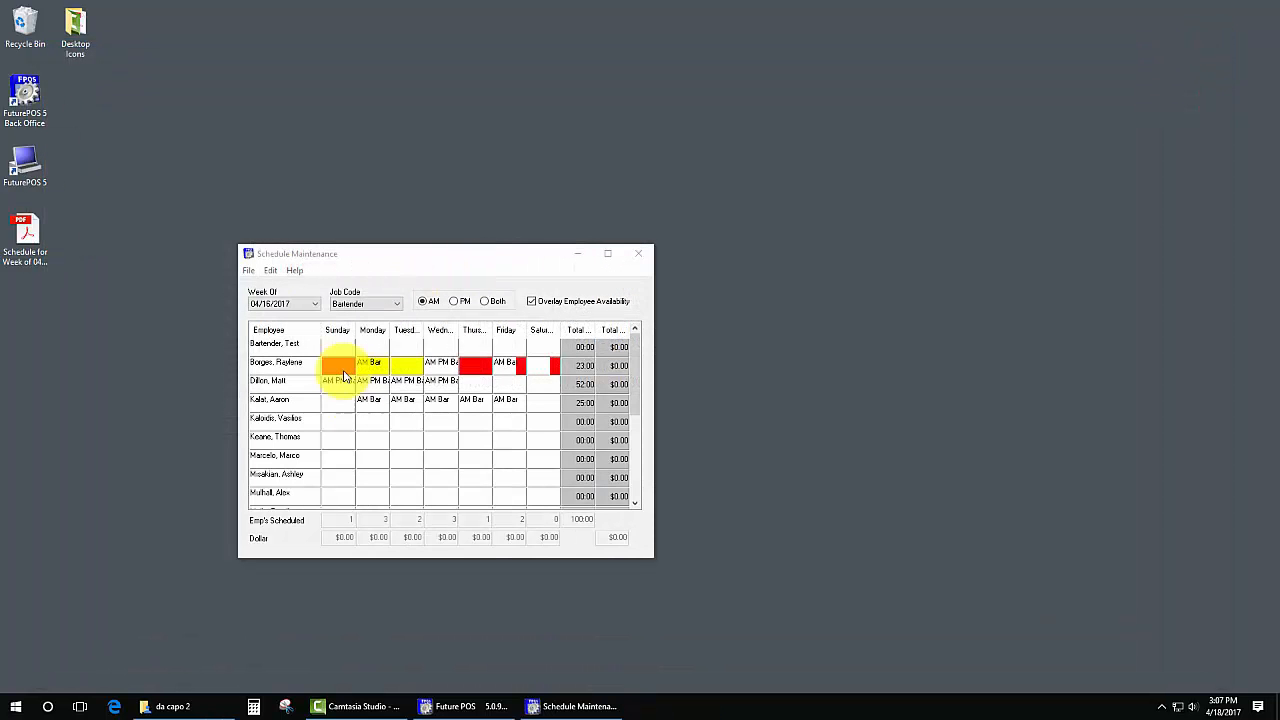